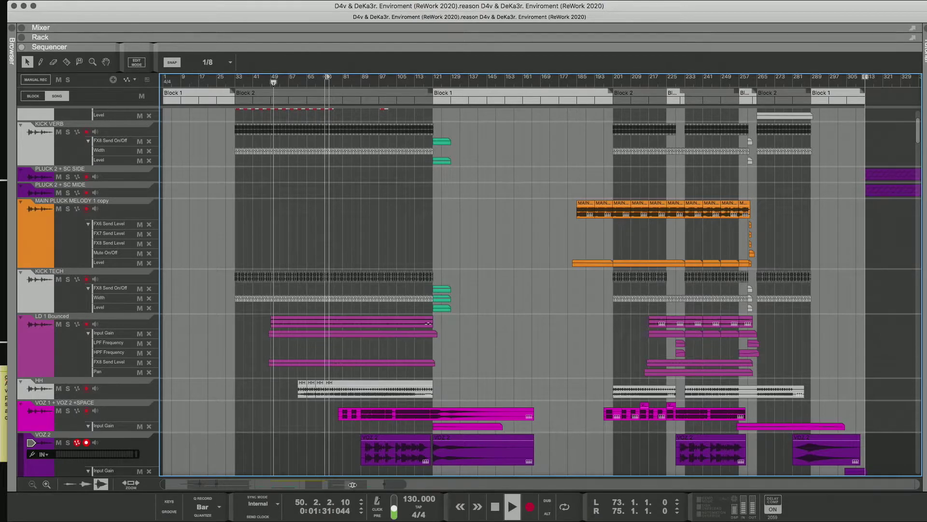
# Select the HH track and examine its clips alongside the LD 1 Bounced track in Block 2.
pyautogui.moveTo(353, 484); pyautogui.dragTo(311, 483)
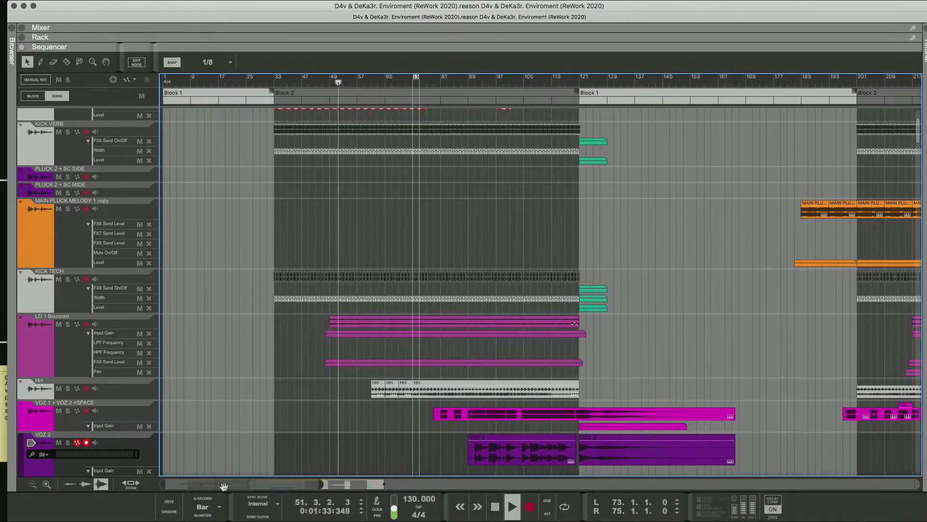
pyautogui.moveTo(164, 487); pyautogui.dragTo(188, 485)
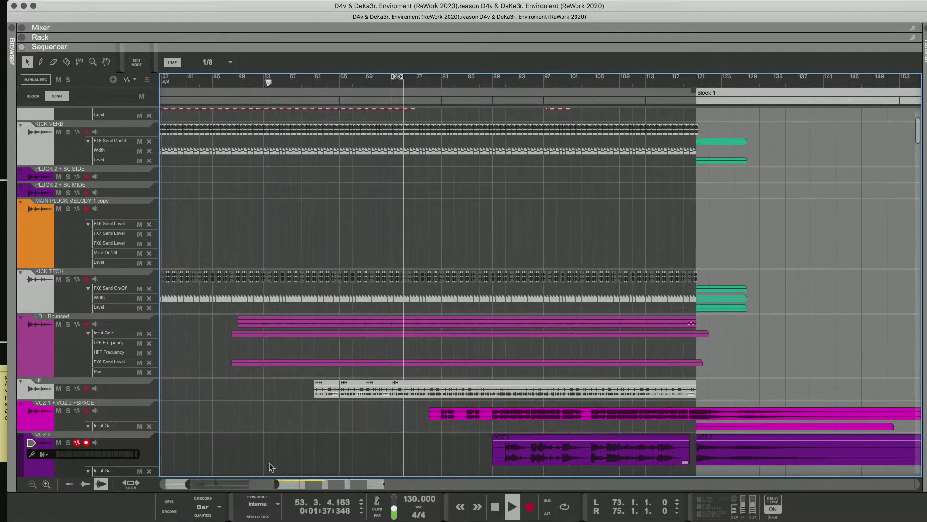
pyautogui.scroll(-3, 296, 454)
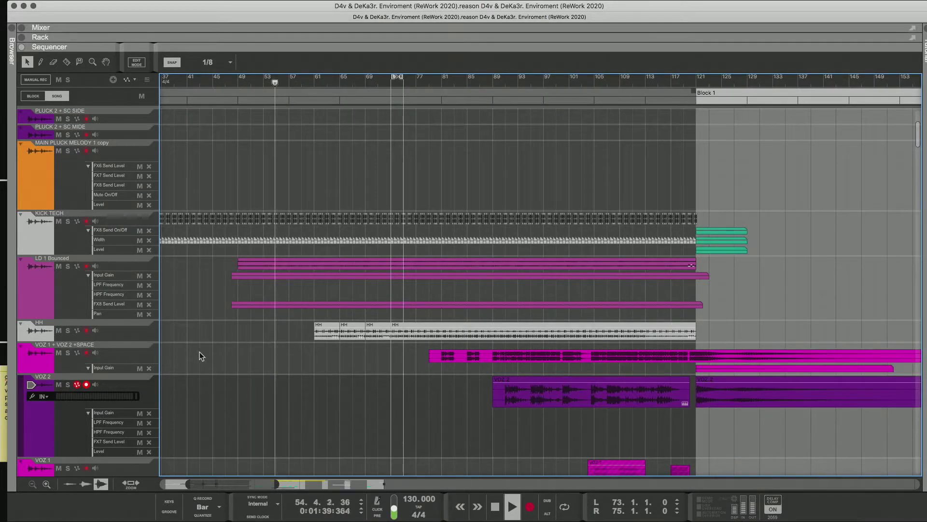
pyautogui.click(24, 338)
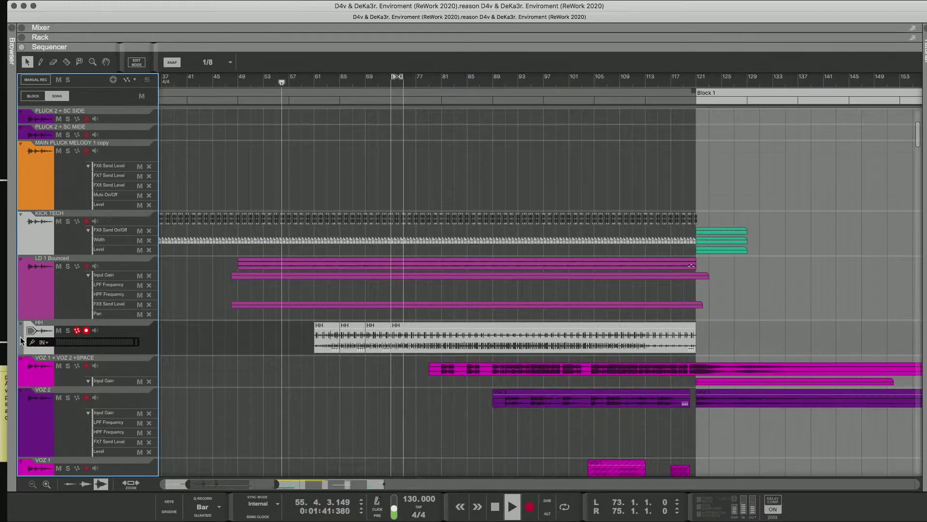
pyautogui.scroll(4, 237, 376)
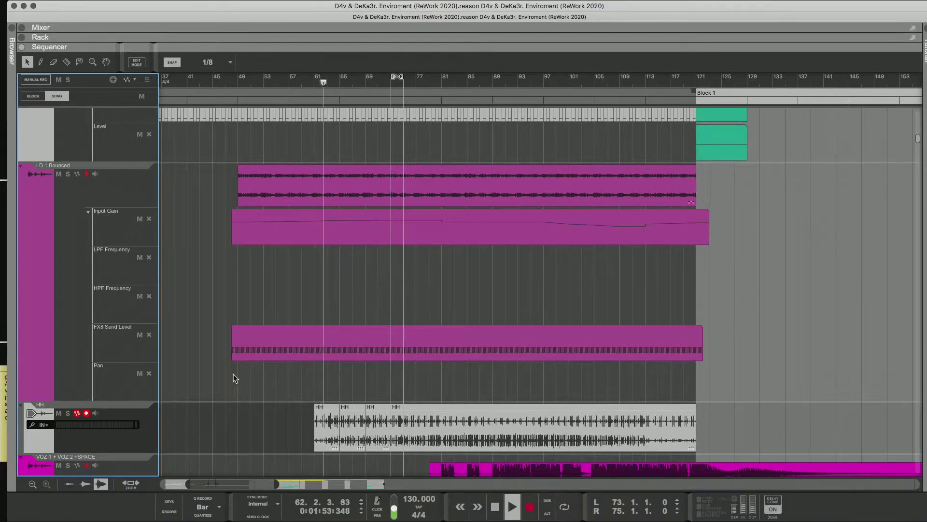
pyautogui.moveTo(233, 483); pyautogui.dragTo(219, 483)
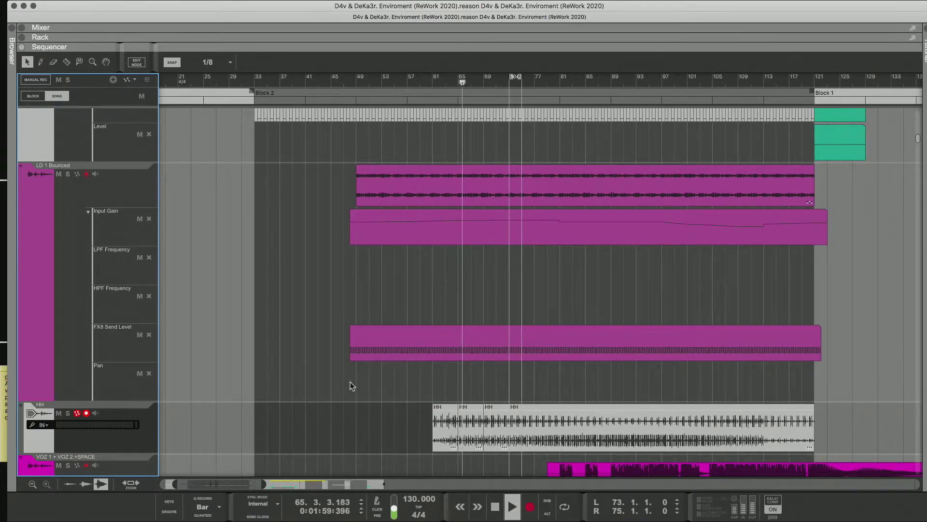
# Replay the song from about bar 56 and bar 46 while examining the HH, vocal and hi-hat drum tracks in Block 2.
pyautogui.scroll(-3, 360, 347)
pyautogui.click(401, 80)
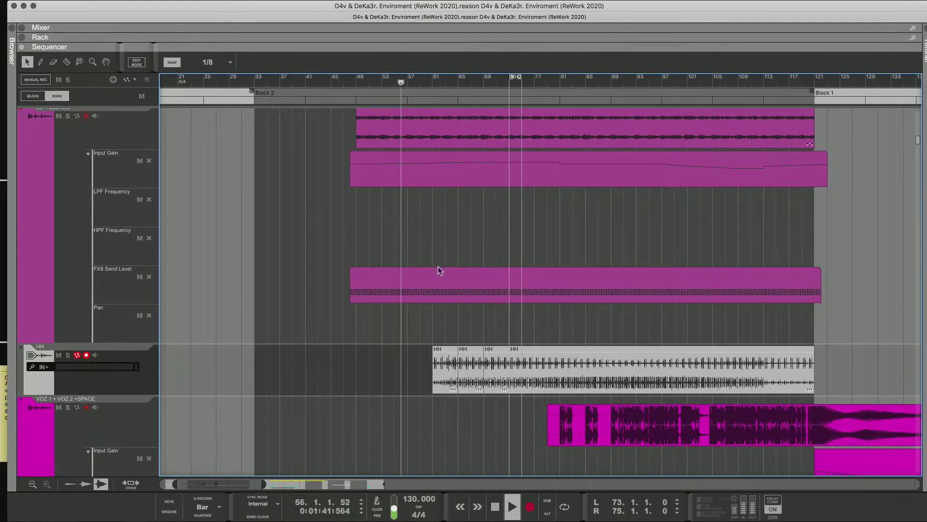
pyautogui.moveTo(398, 346); pyautogui.dragTo(516, 401)
pyautogui.click(519, 402)
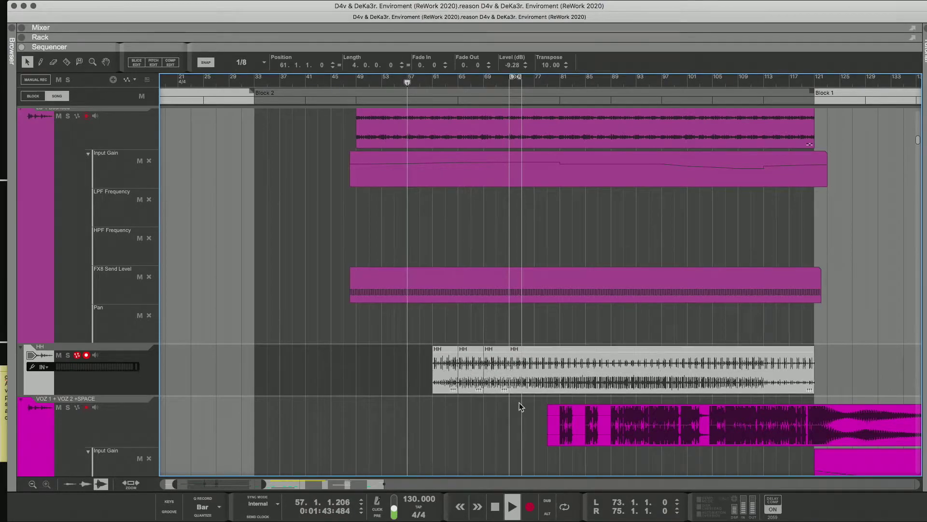
pyautogui.scroll(-5, 436, 341)
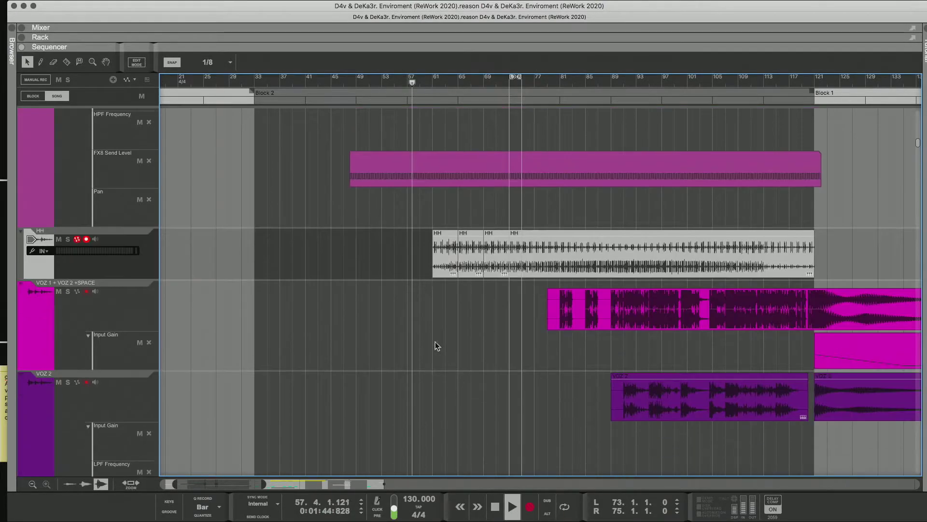
pyautogui.click(337, 81)
pyautogui.scroll(-5, 401, 299)
pyautogui.scroll(-4, 401, 296)
pyautogui.scroll(12, 401, 296)
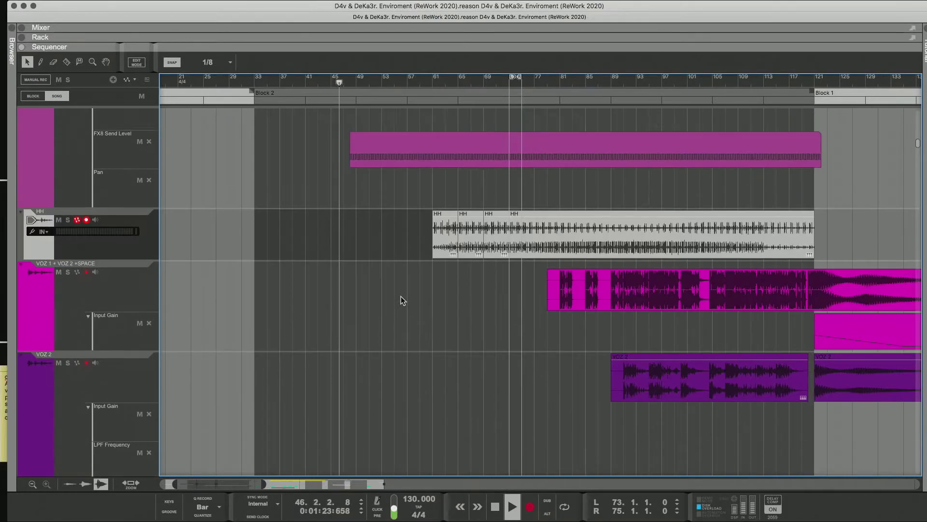
pyautogui.scroll(15, 401, 296)
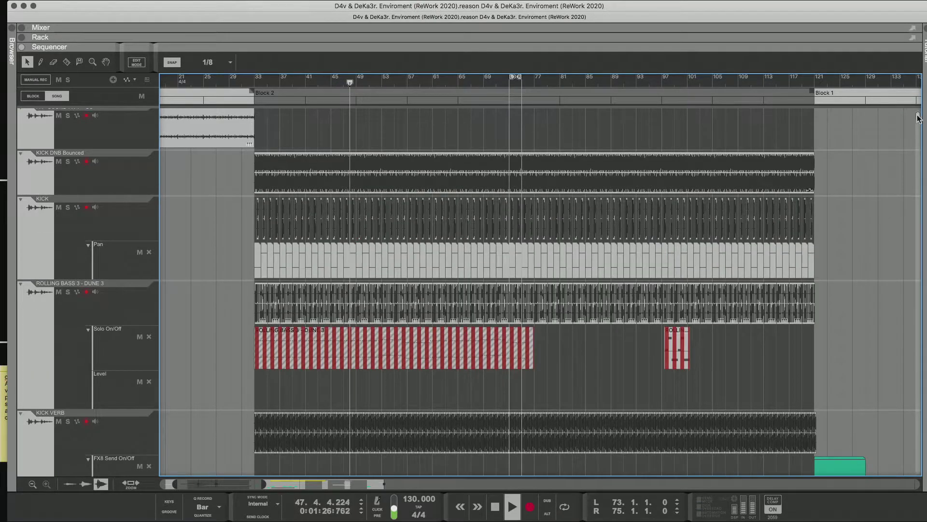
pyautogui.moveTo(918, 118); pyautogui.dragTo(920, 341)
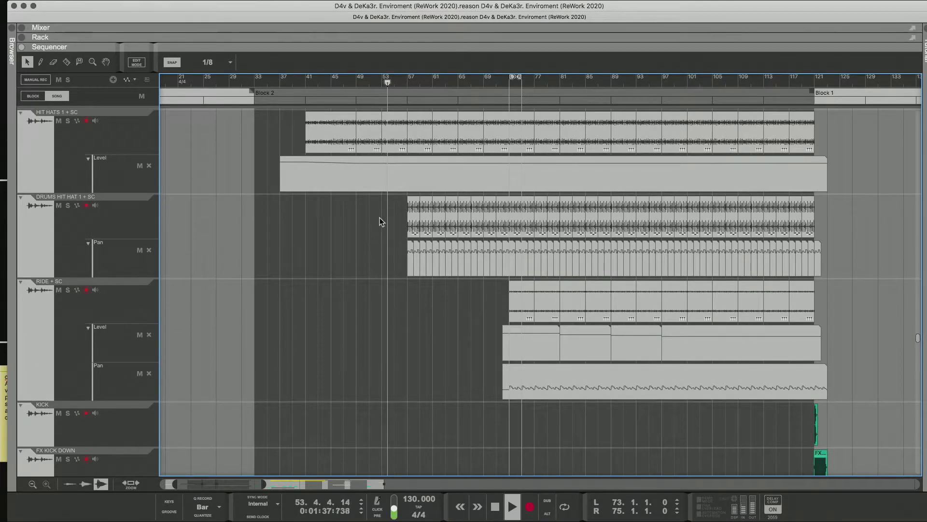
# Lower the level of the first four DRUMS HIT HAT 1 + SC clips, bars 57 to 65, to -3.01 dB while replaying their entry.
pyautogui.moveTo(380, 218); pyautogui.dragTo(459, 216)
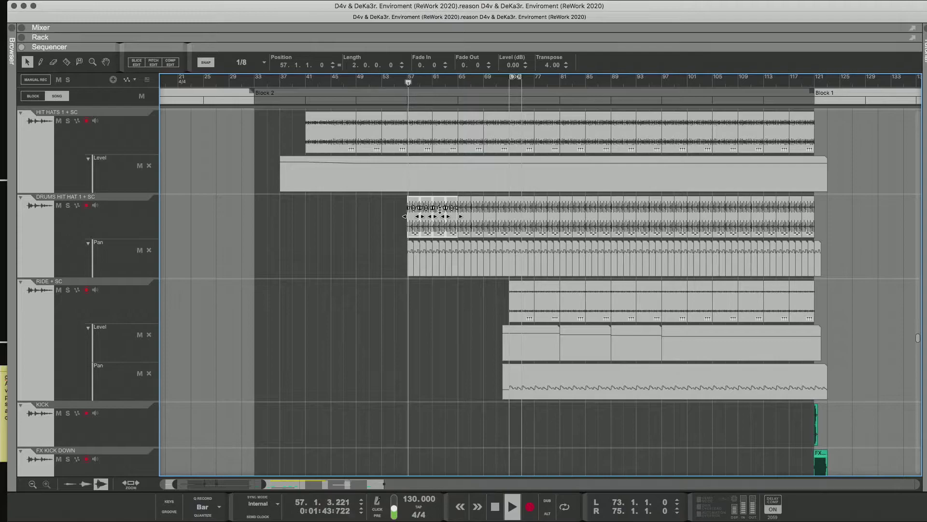
pyautogui.moveTo(440, 211); pyautogui.dragTo(441, 214)
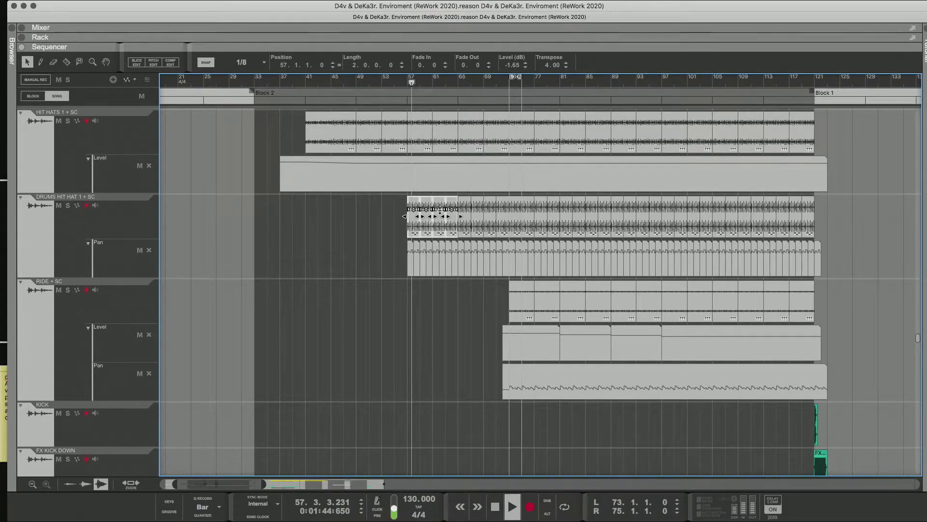
pyautogui.click(403, 84)
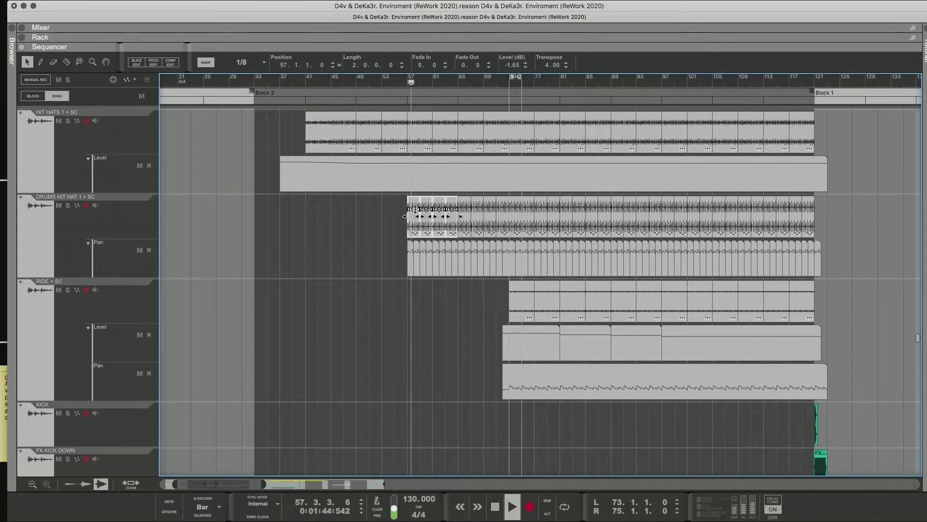
pyautogui.moveTo(415, 209); pyautogui.dragTo(415, 217)
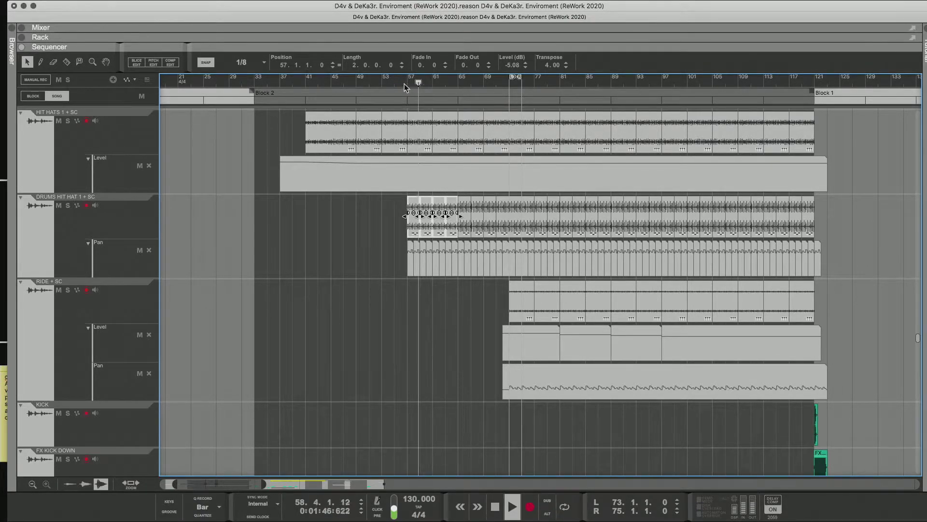
pyautogui.click(405, 83)
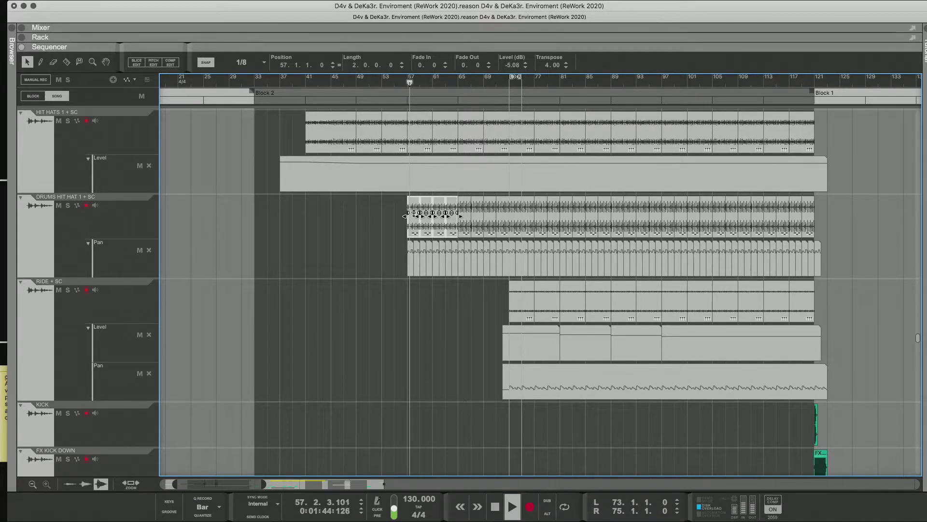
pyautogui.moveTo(414, 212); pyautogui.dragTo(413, 209)
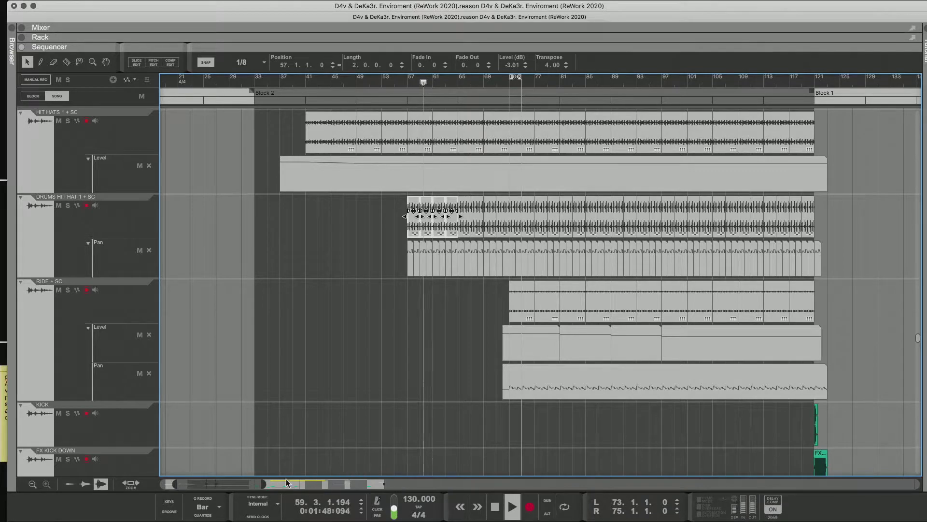
# Fine-tune the level of the four selected DRUMS HIT HAT 1 + SC clips to -3.41 dB, replaying from about bar 56.
pyautogui.moveTo(263, 484); pyautogui.dragTo(206, 484)
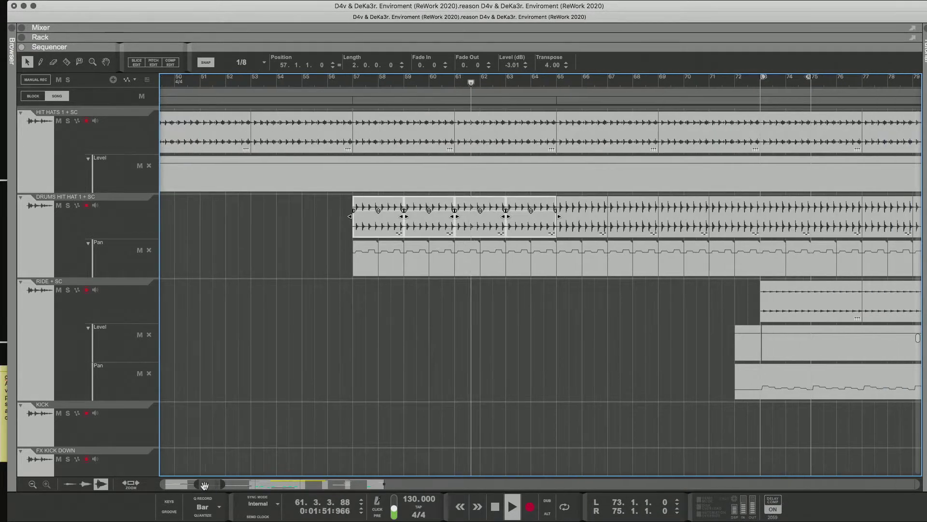
pyautogui.click(329, 82)
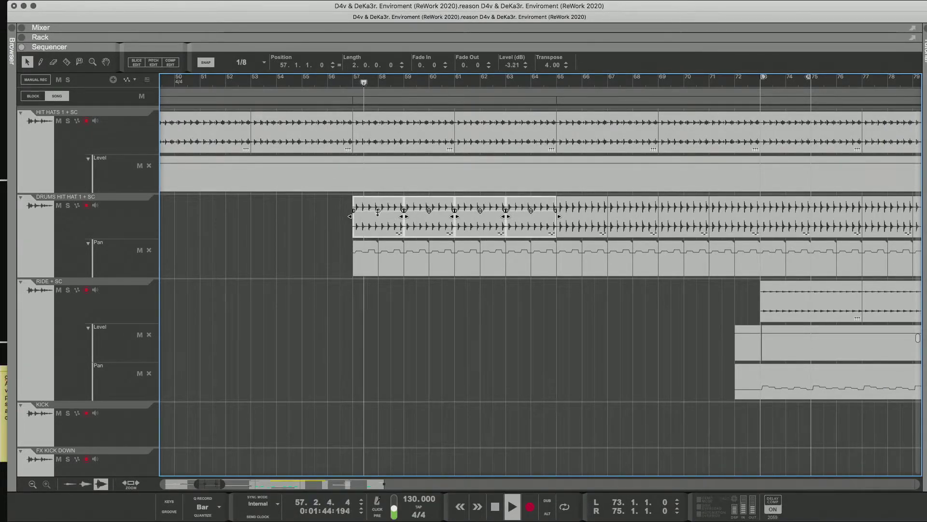
pyautogui.moveTo(378, 211); pyautogui.dragTo(379, 213)
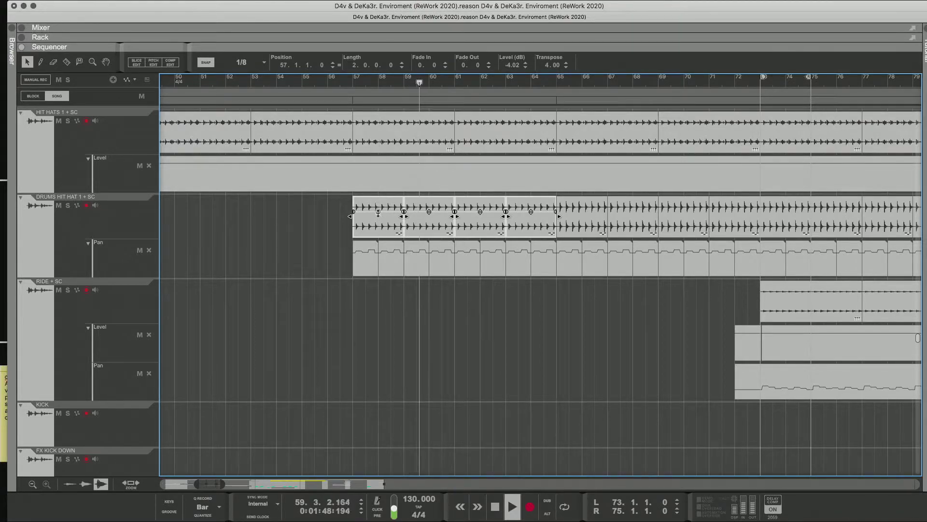
pyautogui.moveTo(378, 214); pyautogui.dragTo(379, 212)
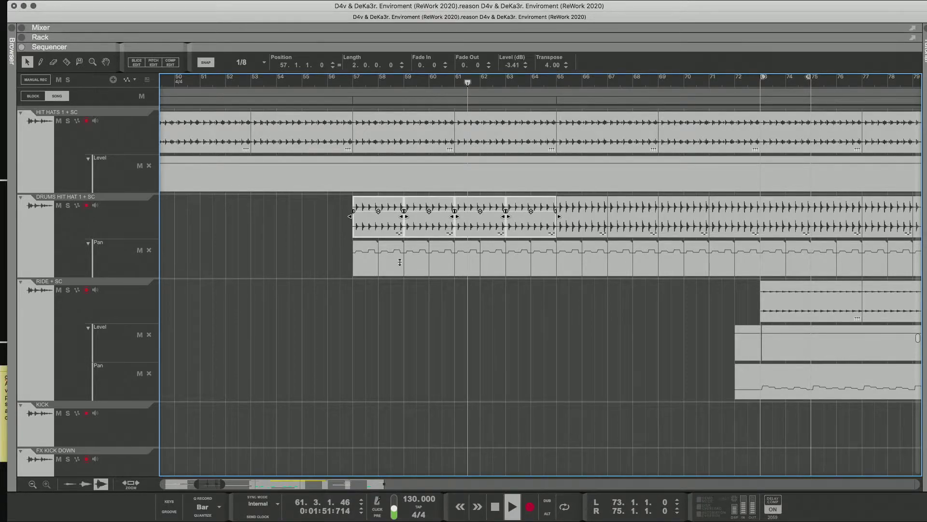
# Replace the DRUMS HIT HAT 1 + SC clips in bars 65 to 73 with duplicates of the four quieter clips before them.
pyautogui.moveTo(224, 484); pyautogui.dragTo(231, 484)
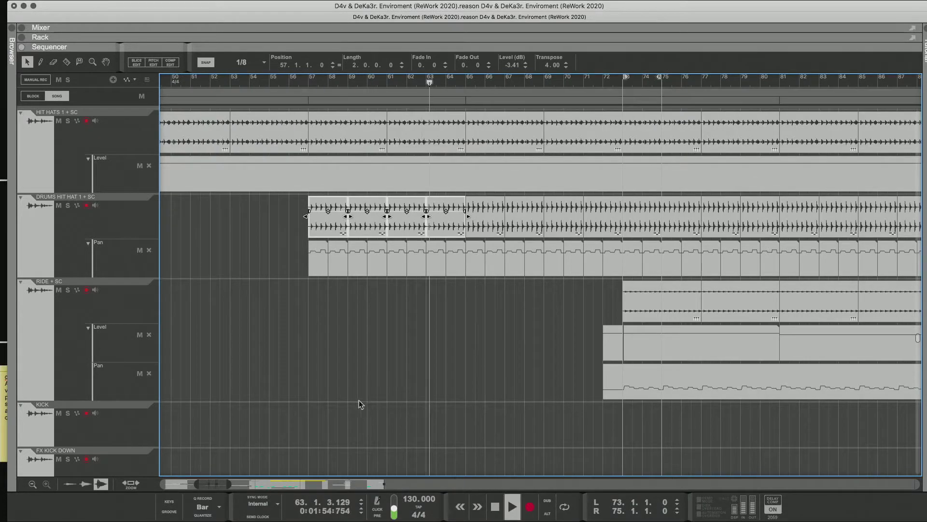
pyautogui.click(492, 228)
pyautogui.press('Delete')
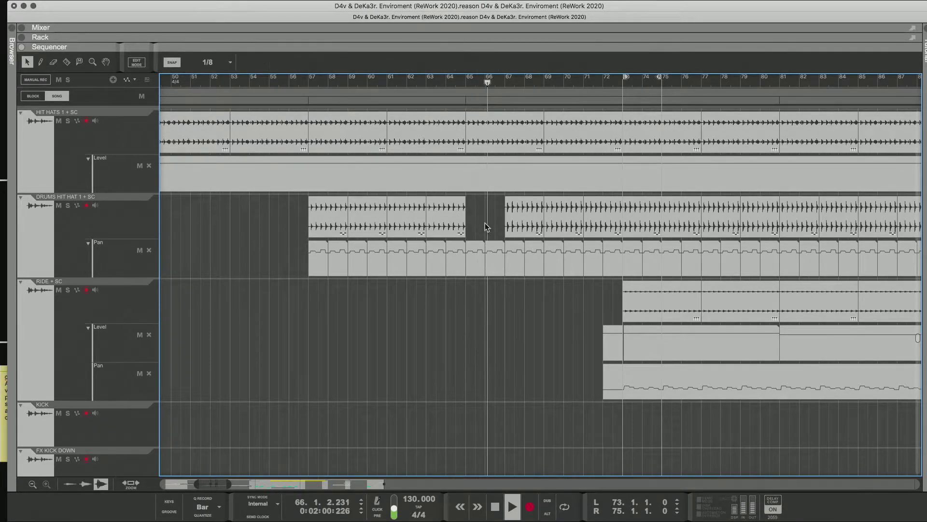
pyautogui.moveTo(487, 224); pyautogui.dragTo(606, 218)
pyautogui.press('Delete')
pyautogui.moveTo(477, 222); pyautogui.dragTo(323, 230)
pyautogui.press('super+d')
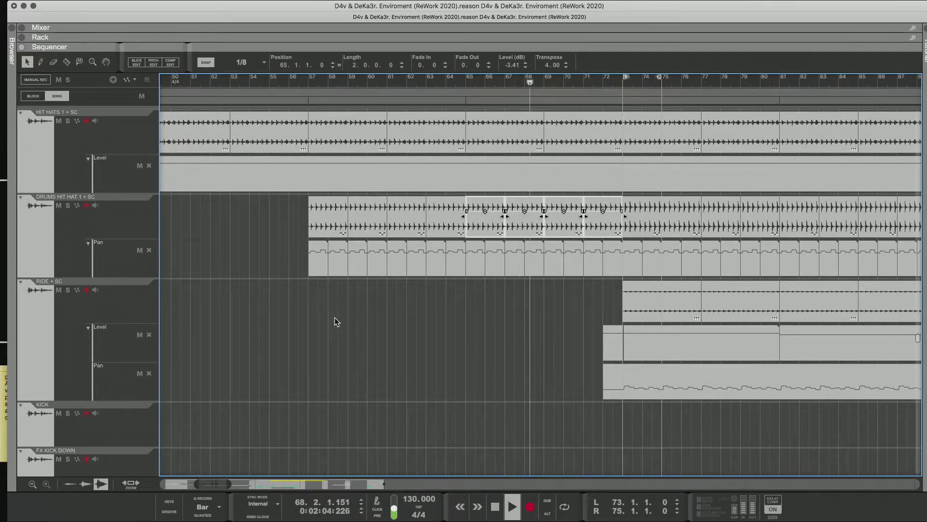
pyautogui.click(335, 317)
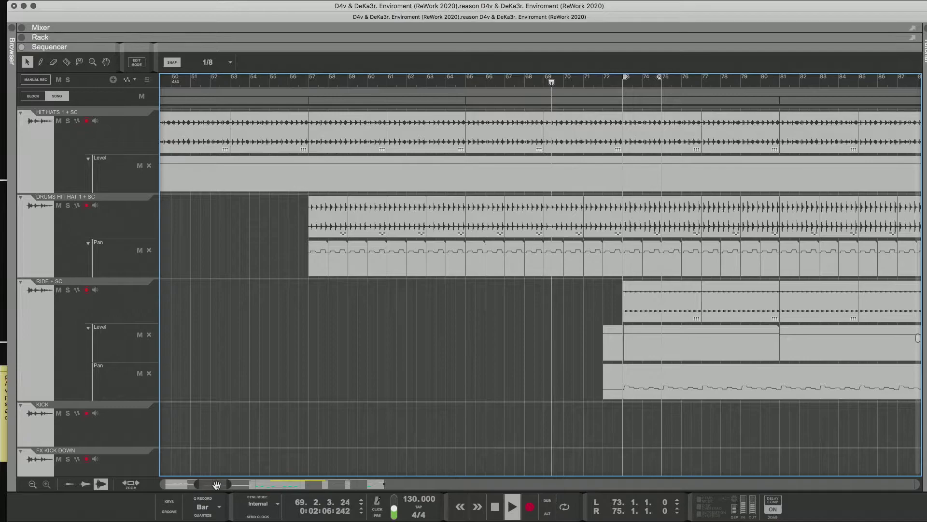
# Lower the level of the first RIDE + SC clip at bar 73 to 4.73 dB while replaying its entry.
pyautogui.moveTo(217, 484); pyautogui.dragTo(221, 484)
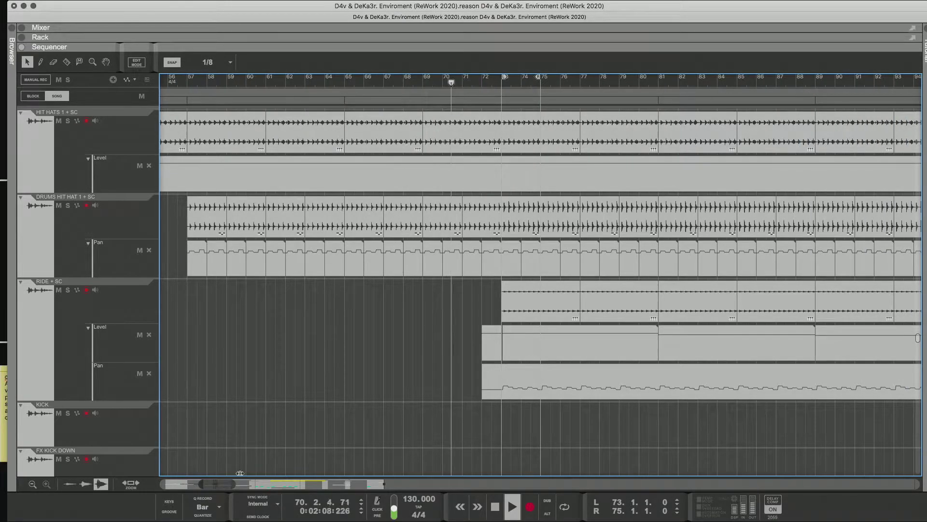
pyautogui.click(507, 225)
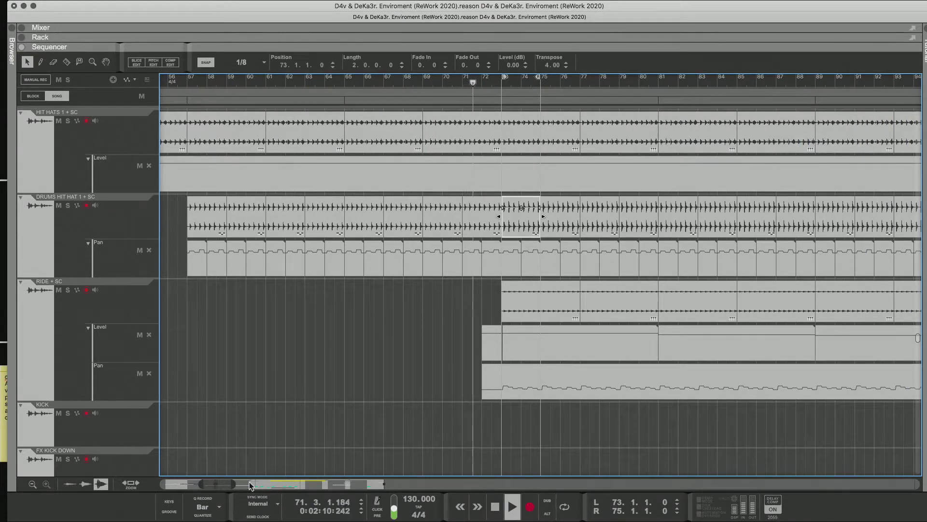
pyautogui.moveTo(225, 484); pyautogui.dragTo(228, 485)
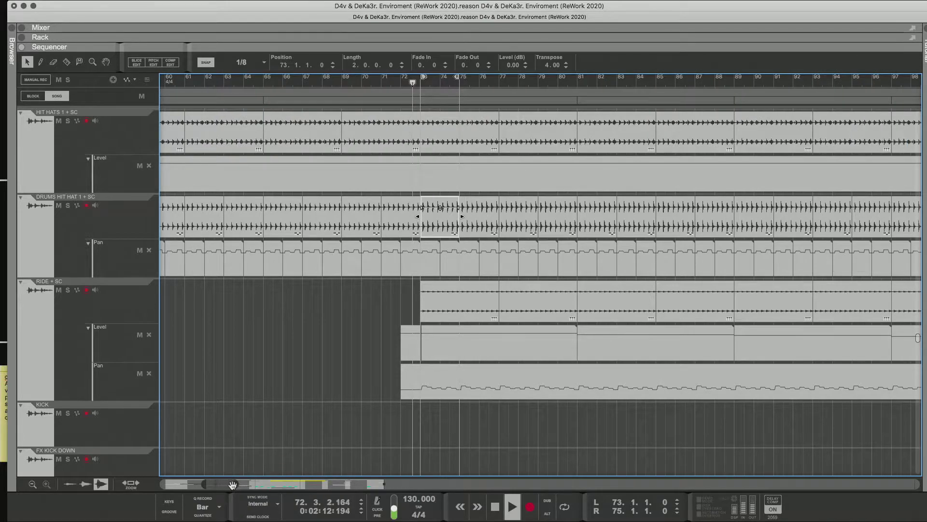
pyautogui.click(73, 306)
pyautogui.click(459, 292)
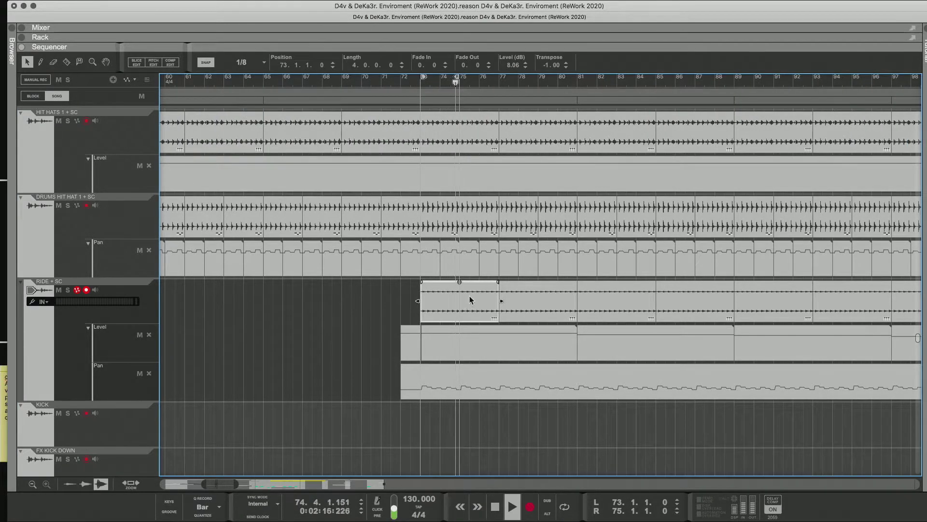
pyautogui.moveTo(460, 291); pyautogui.dragTo(457, 281)
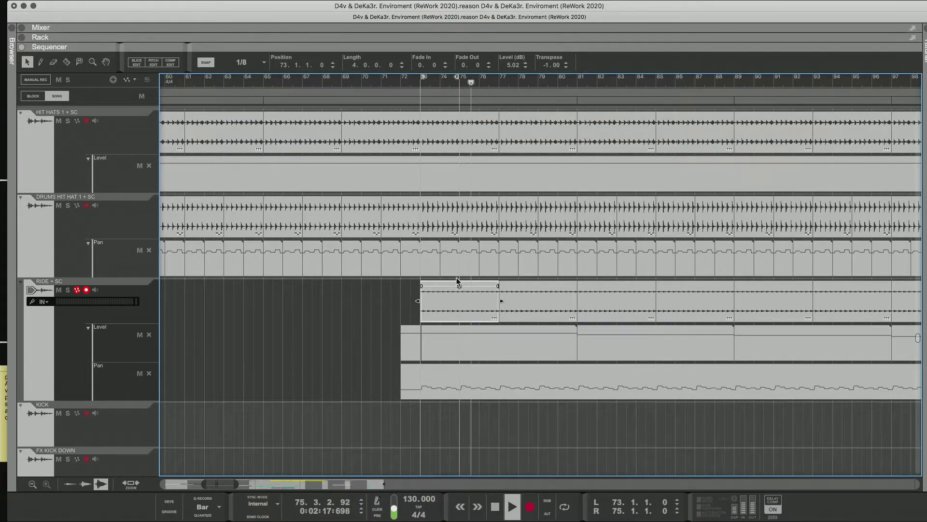
pyautogui.click(421, 81)
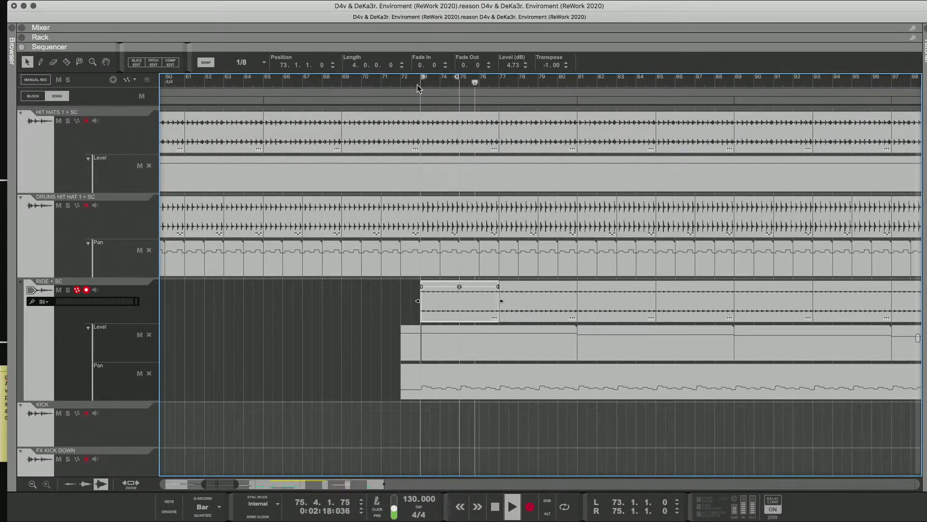
# Replace the RIDE + SC clip at bar 77 with a duplicate of the bar 73 clip and replay from before bar 73.
pyautogui.click(538, 301)
pyautogui.press('Delete')
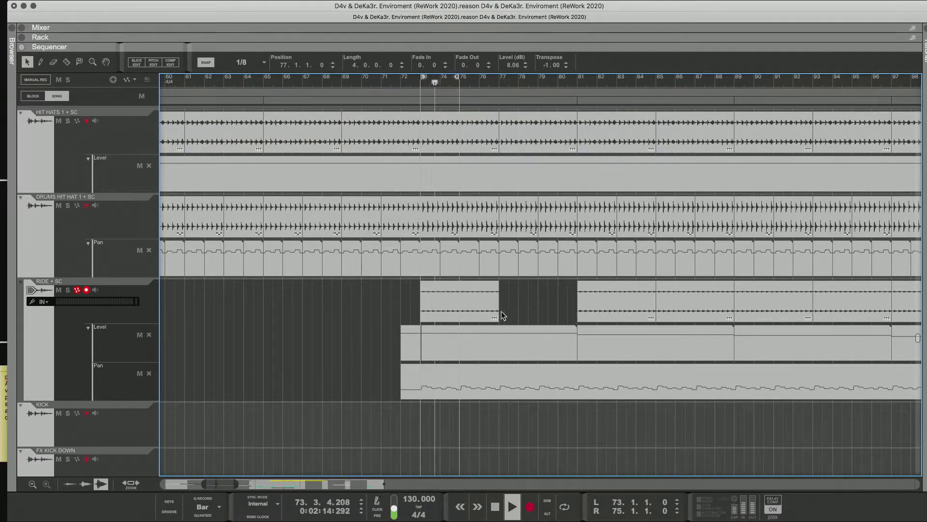
pyautogui.hotkey('ctrl', 'z')
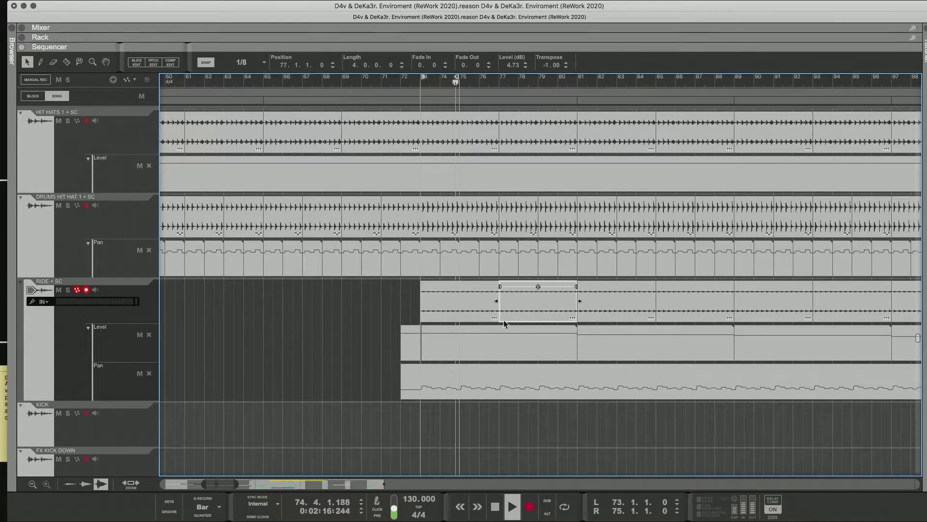
pyautogui.click(392, 86)
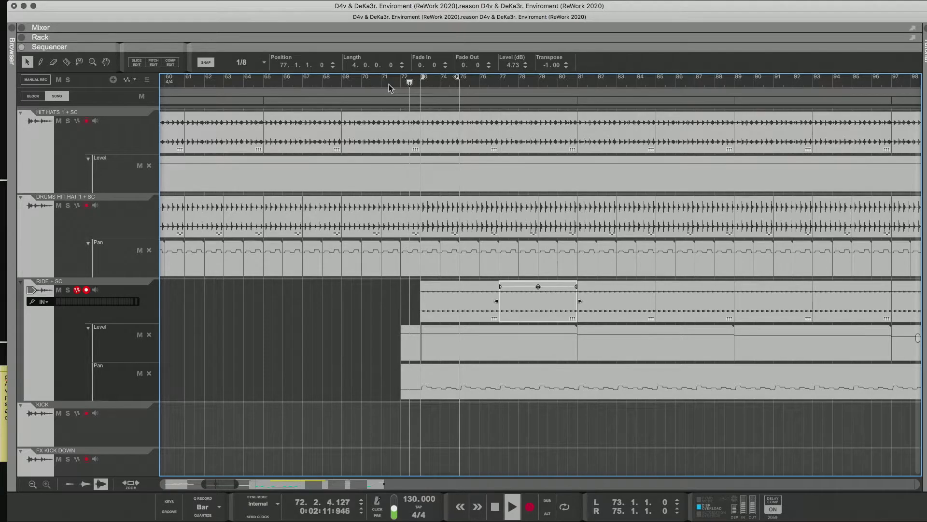
# Replace the two DRUMS HIT HAT 1 + SC clips in bars 73 to 77 with duplicates of the quieter clips just before them.
pyautogui.click(446, 228)
pyautogui.press('Delete')
pyautogui.click(479, 223)
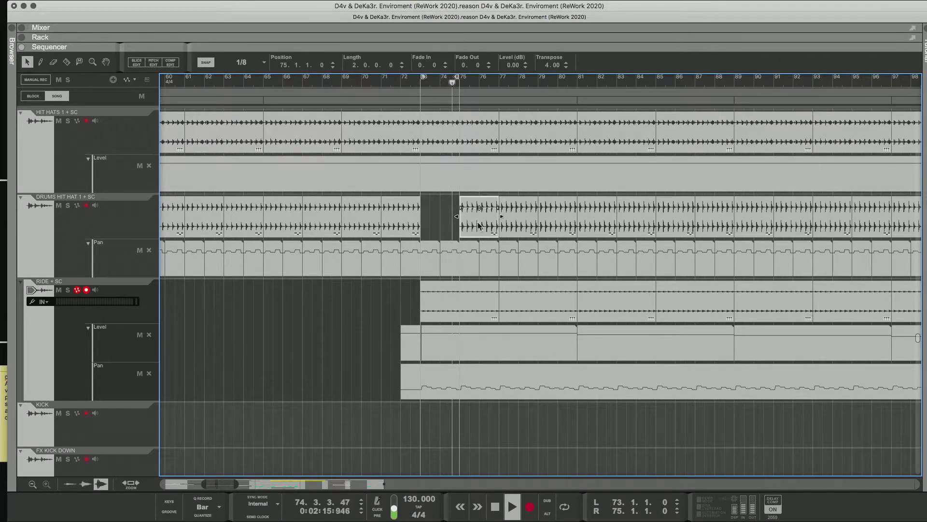
pyautogui.press('Delete')
pyautogui.click(381, 82)
pyautogui.moveTo(437, 194); pyautogui.dragTo(367, 217)
pyautogui.press('super+d')
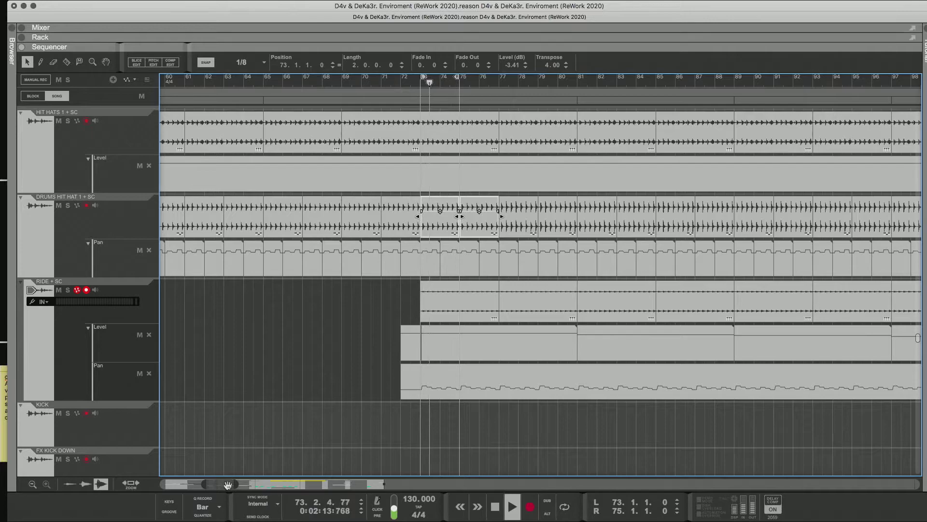
# Lower the level of the RIDE + SC clip at bar 73 to 3.82 dB and replay from its entry.
pyautogui.moveTo(228, 485); pyautogui.dragTo(233, 483)
pyautogui.click(298, 301)
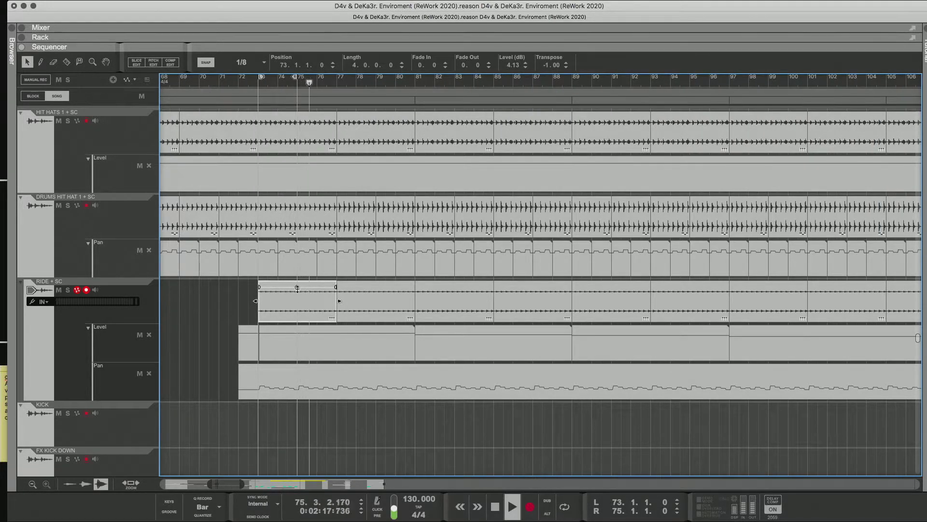
pyautogui.click(256, 85)
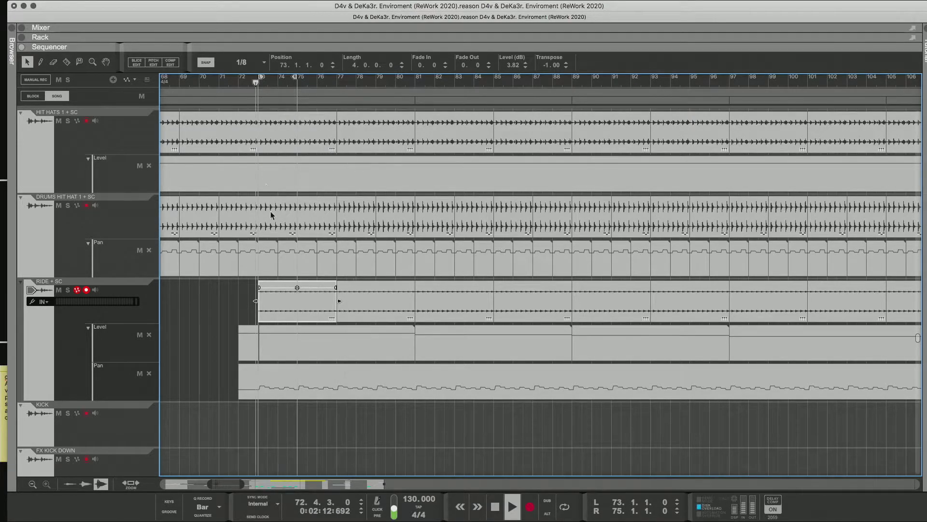
# Delete the two DRUMS HIT HAT 1 + SC clips in bars 77 to 81 and replay from about bar 70.
pyautogui.click(302, 233)
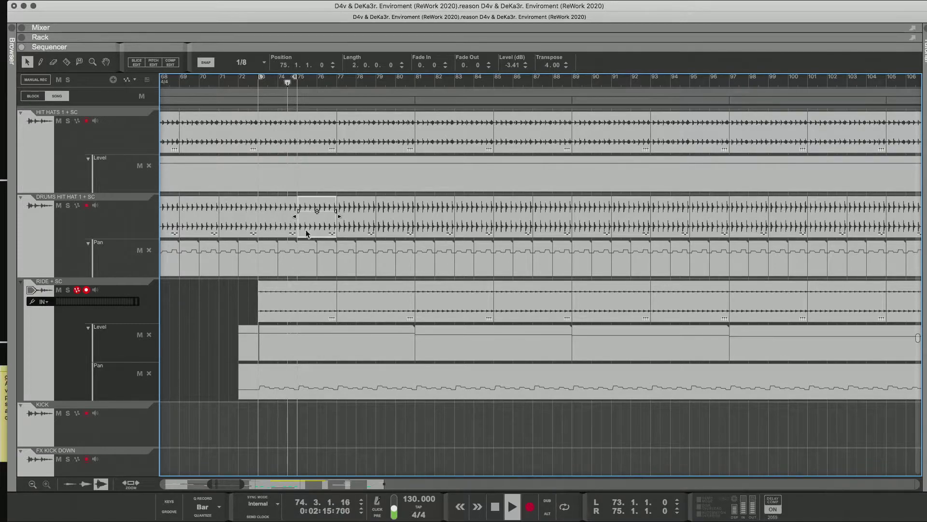
pyautogui.click(354, 221)
pyautogui.press('Delete')
pyautogui.click(388, 222)
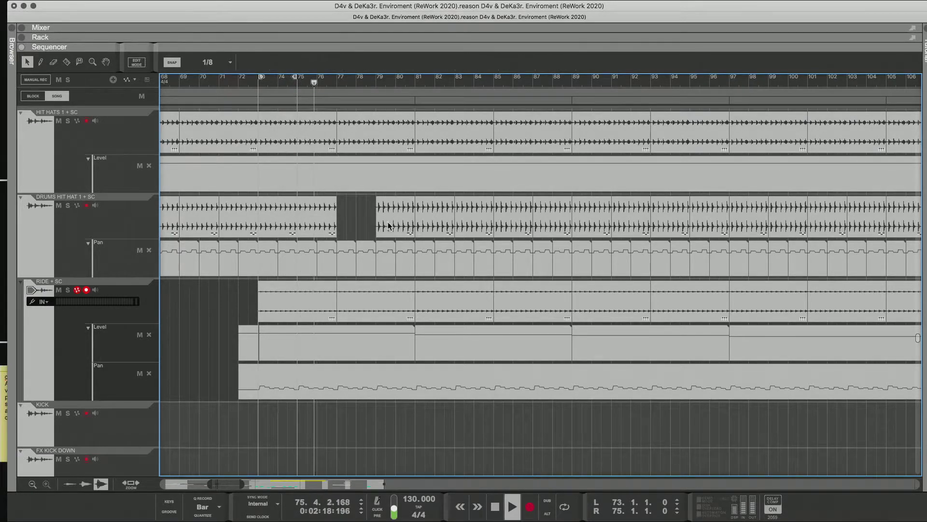
pyautogui.press('Delete')
pyautogui.click(198, 83)
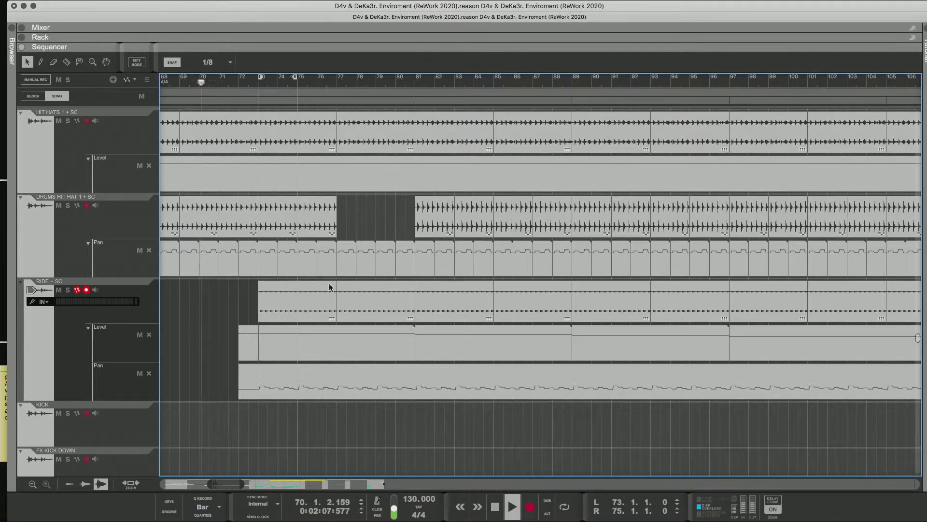
# Delete the RIDE + SC clips in bars 77 to 89 and the DRUMS HIT HAT 1 + SC clips in bars 81 to 89.
pyautogui.click(372, 300)
pyautogui.press('Delete')
pyautogui.moveTo(576, 301); pyautogui.dragTo(535, 309)
pyautogui.press('Delete')
pyautogui.click(425, 227)
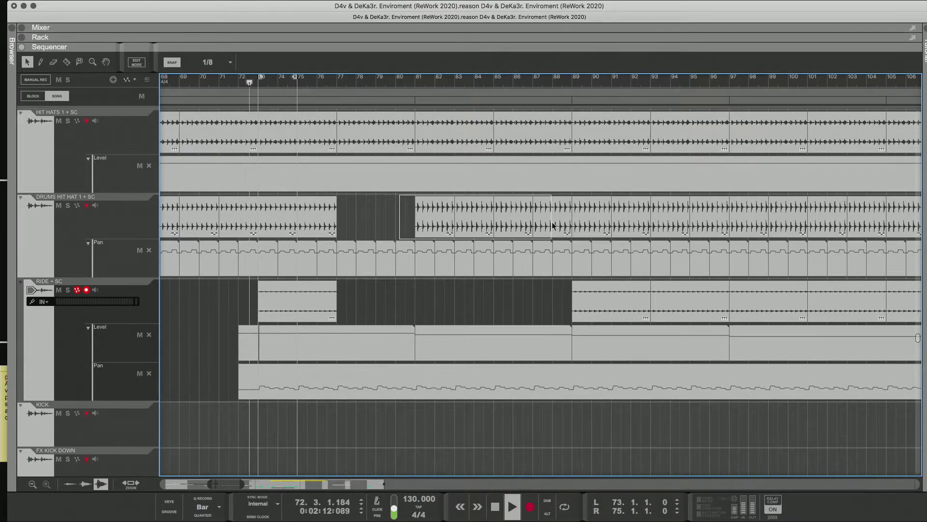
pyautogui.press('Delete')
# Fill bars 77 to 89 of DRUMS HIT HAT 1 + SC with three duplicates of the two clips in bars 73 to 77.
pyautogui.moveTo(358, 208); pyautogui.dragTo(284, 232)
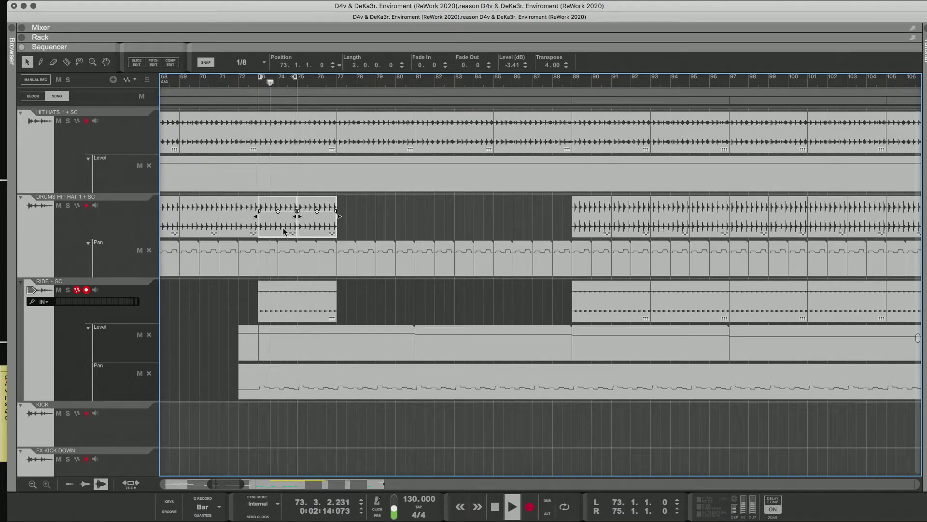
pyautogui.press('super+d')
pyautogui.press('super+d')
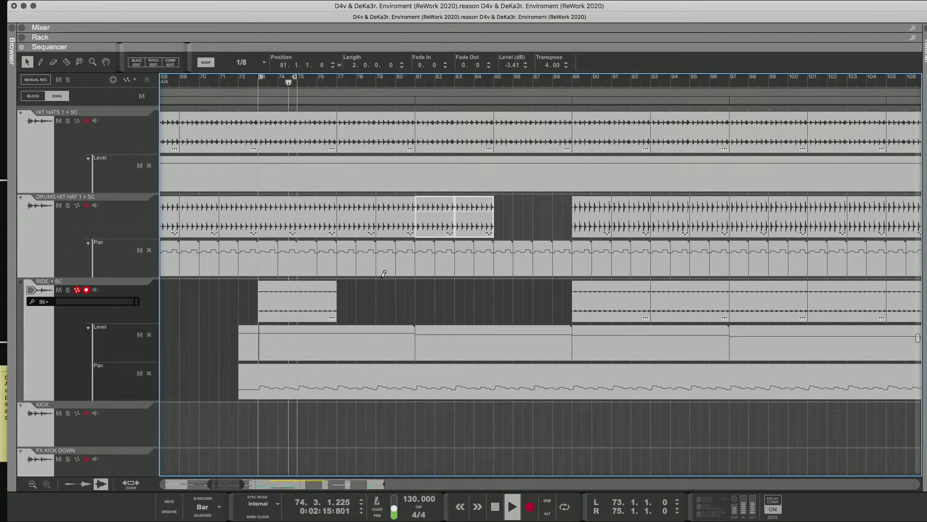
pyautogui.press('super+d')
# Fill bars 77 to 89 of RIDE + SC with three duplicates of the clip at bar 73.
pyautogui.click(330, 298)
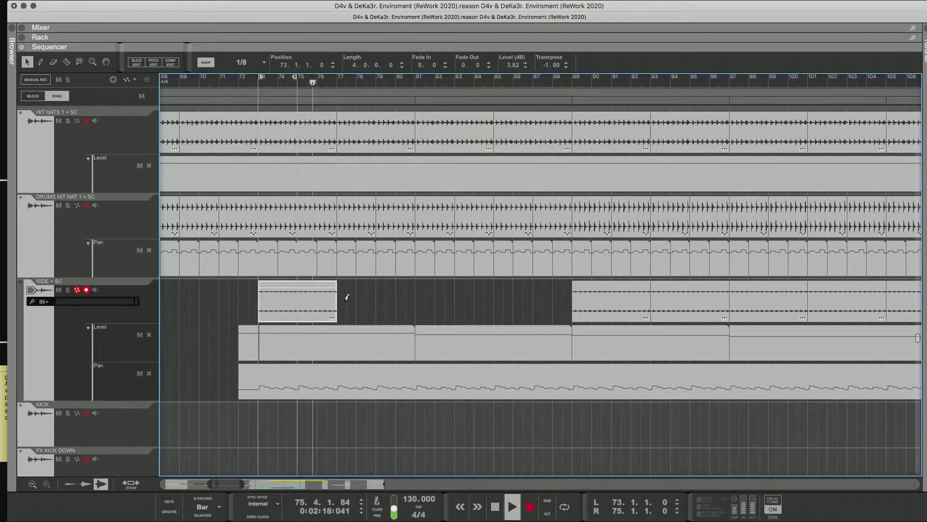
pyautogui.press('super+d')
pyautogui.press('super+d')
pyautogui.press('super+d')
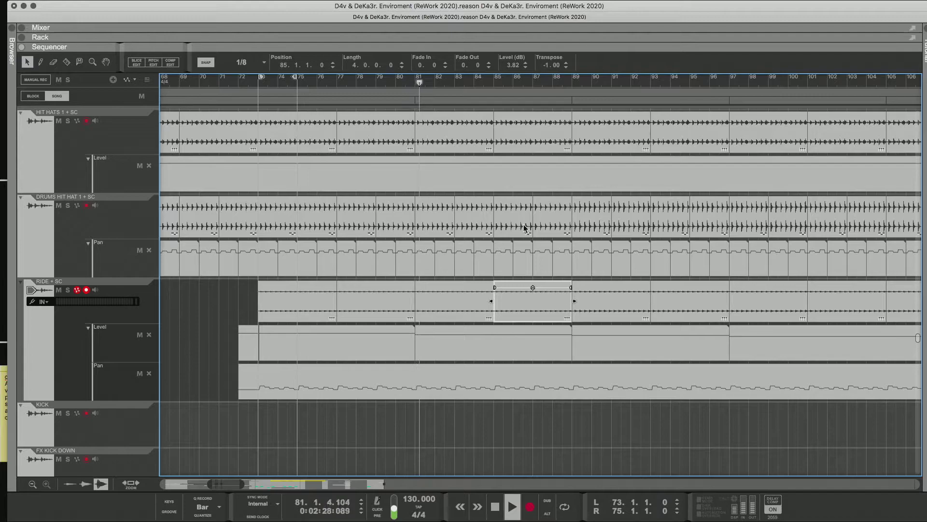
# Delete the louder RIDE + SC clip at bar 89.
pyautogui.moveTo(235, 483); pyautogui.dragTo(239, 483)
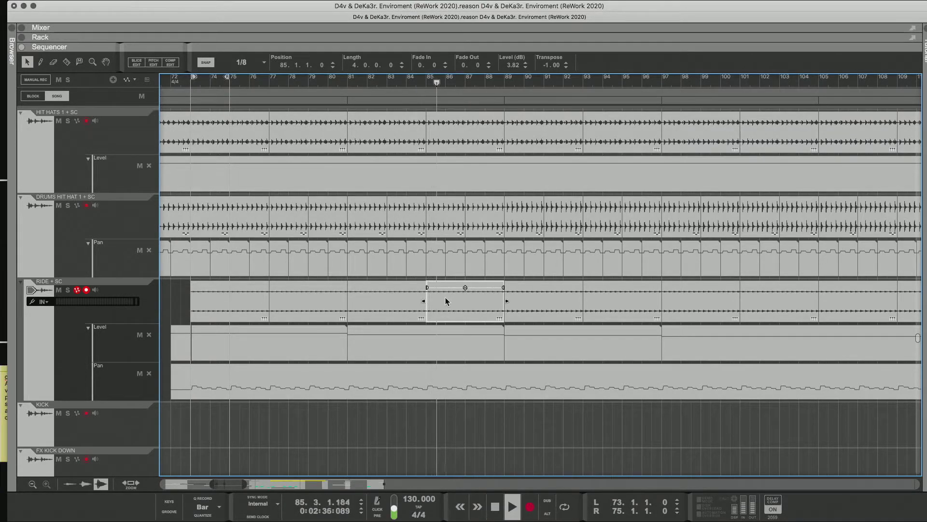
pyautogui.moveTo(445, 297); pyautogui.dragTo(367, 301)
pyautogui.click(520, 291)
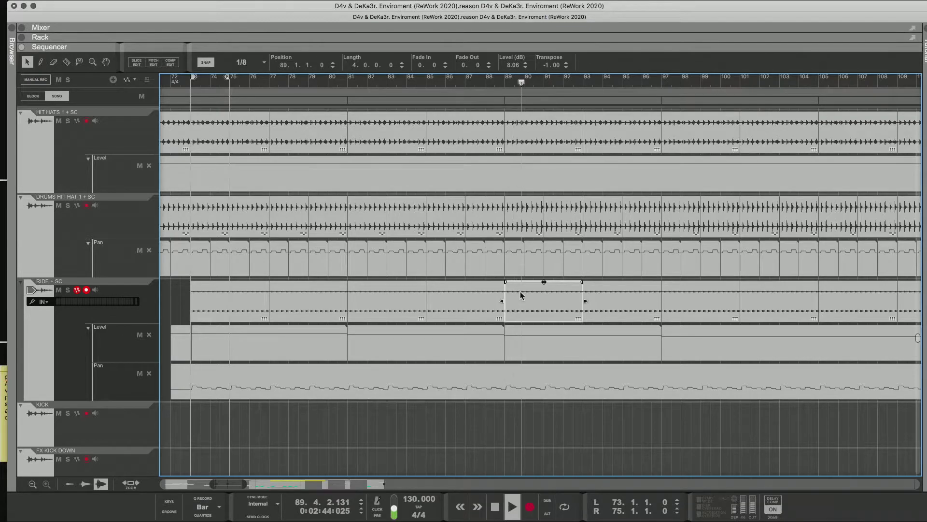
pyautogui.press('Delete')
# Delete the louder DRUMS HIT HAT 1 + SC clips in bars 89 to 105.
pyautogui.click(531, 224)
pyautogui.press('Delete')
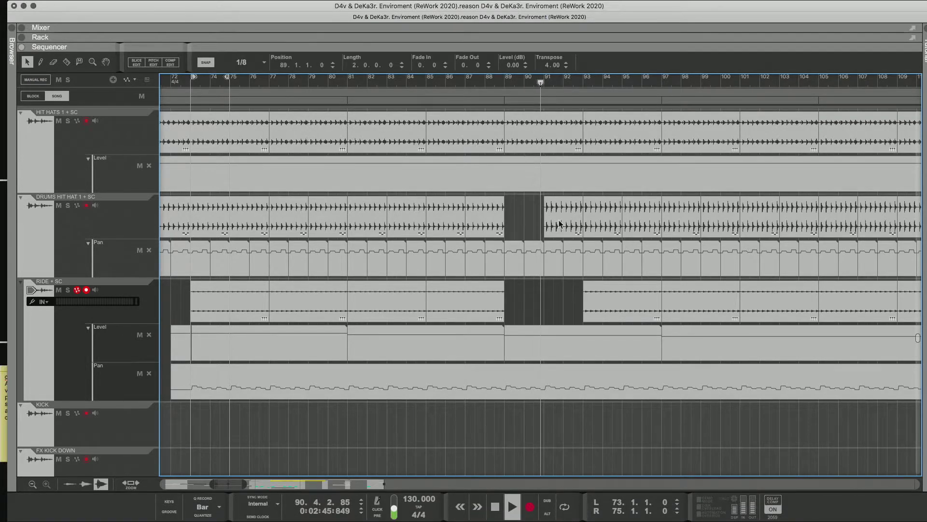
pyautogui.click(560, 223)
pyautogui.press('Delete')
pyautogui.moveTo(579, 208); pyautogui.dragTo(815, 205)
pyautogui.press('Delete')
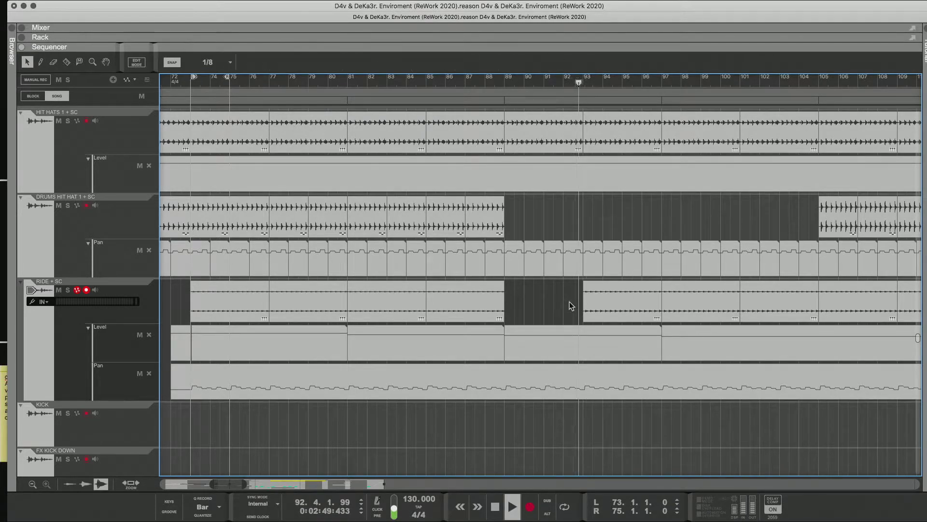
# Clear the RIDE + SC clips up to bar 105 and fill bars 89 to 105 with duplicates of the two preceding quieter clips.
pyautogui.moveTo(569, 301); pyautogui.dragTo(761, 299)
pyautogui.press('Delete')
pyautogui.moveTo(536, 306)
pyautogui.mouseDown()
pyautogui.moveTo(396, 303)
pyautogui.moveTo(402, 308)
pyautogui.mouseUp()
pyautogui.press('super+d')
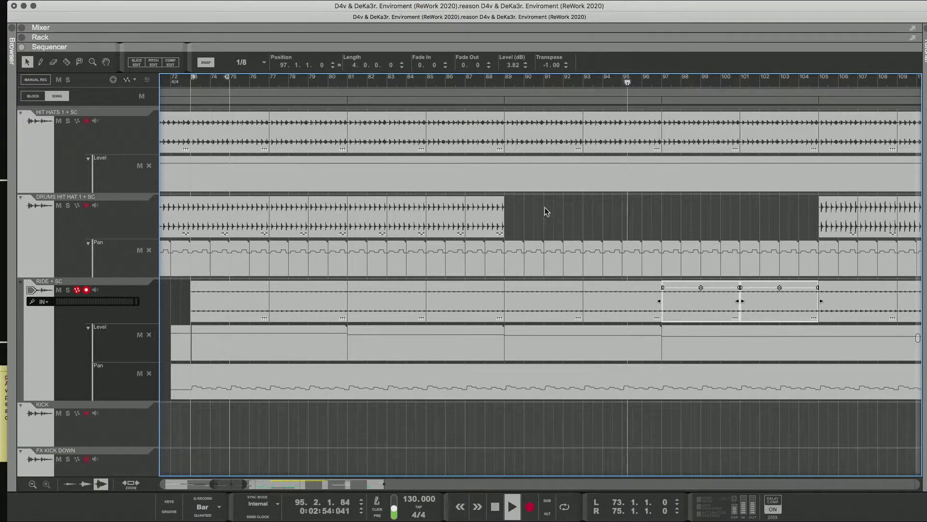
# Fill bars 89 to 105 of DRUMS HIT HAT 1 + SC with two duplicates of the four clips in bars 81 to 89.
pyautogui.moveTo(540, 212); pyautogui.dragTo(391, 225)
pyautogui.press('super+d')
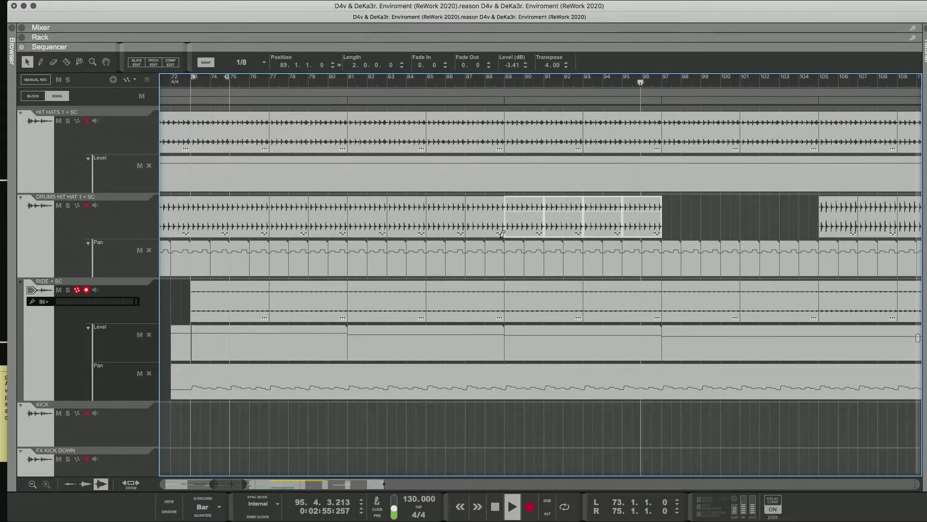
pyautogui.press('super+d')
# Delete the DRUMS HIT HAT 1 + SC and RIDE + SC clips in bars 105 to 121.
pyautogui.moveTo(236, 484); pyautogui.dragTo(248, 484)
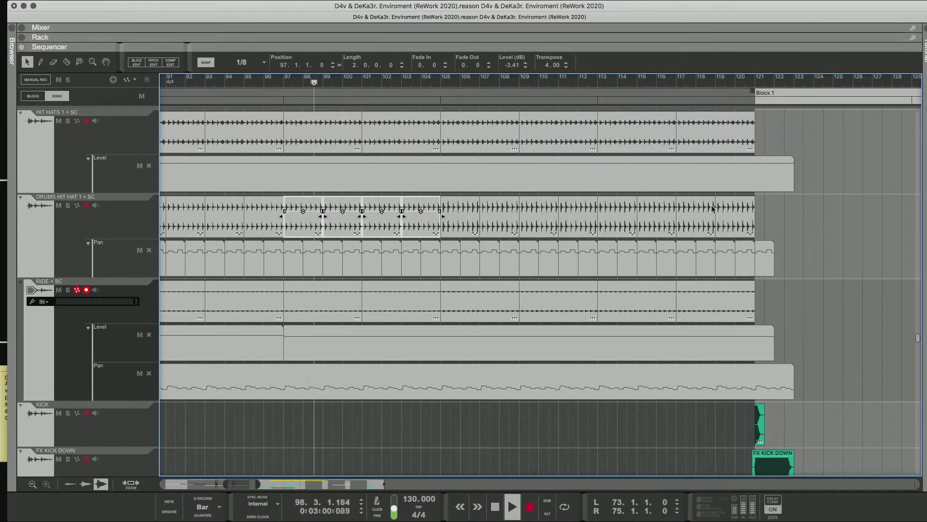
pyautogui.moveTo(776, 213); pyautogui.dragTo(459, 216)
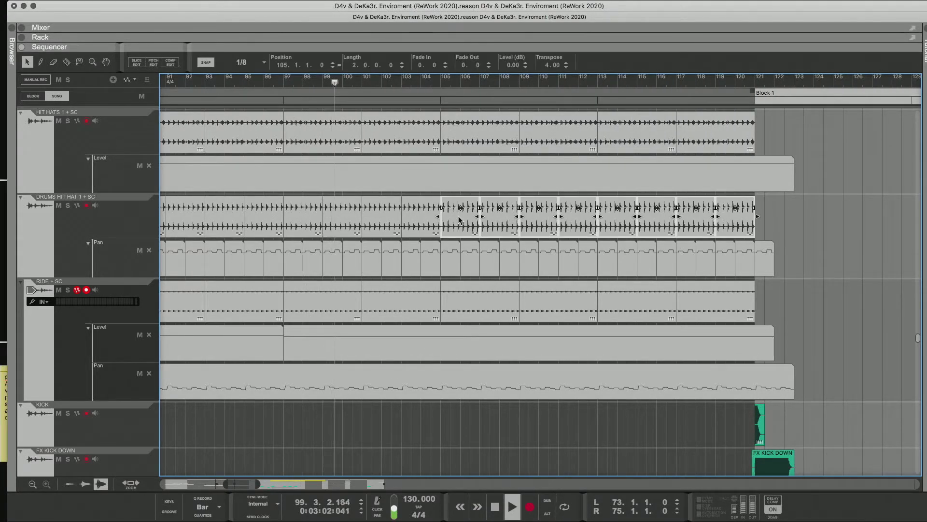
pyautogui.press('Delete')
pyautogui.moveTo(785, 296); pyautogui.dragTo(458, 303)
pyautogui.press('Delete')
# Fill bars 105 to 121 of RIDE + SC and DRUMS HIT HAT 1 + SC with duplicates of their clips in bars 97 to 105.
pyautogui.moveTo(343, 303); pyautogui.dragTo(324, 304)
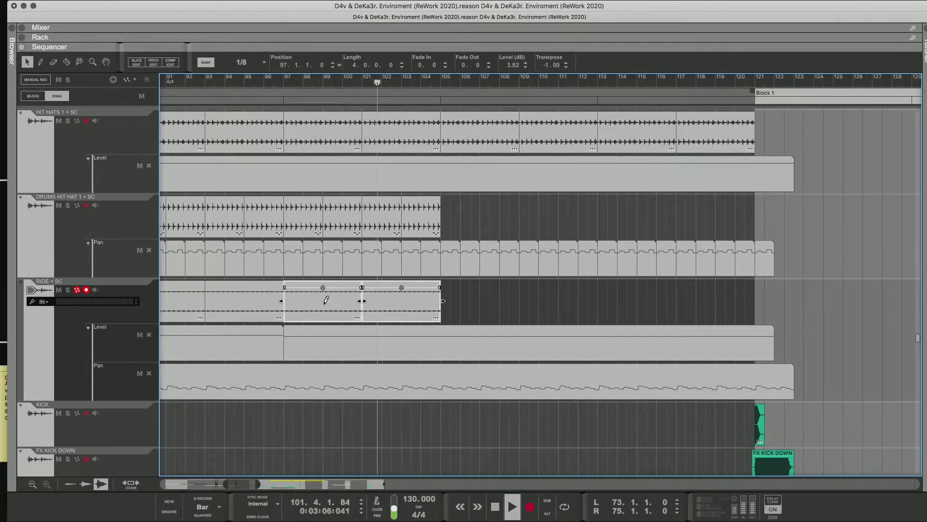
pyautogui.press('super+d')
pyautogui.press('super+d')
pyautogui.moveTo(469, 225); pyautogui.dragTo(313, 231)
pyautogui.press('super+d')
pyautogui.press('super+d')
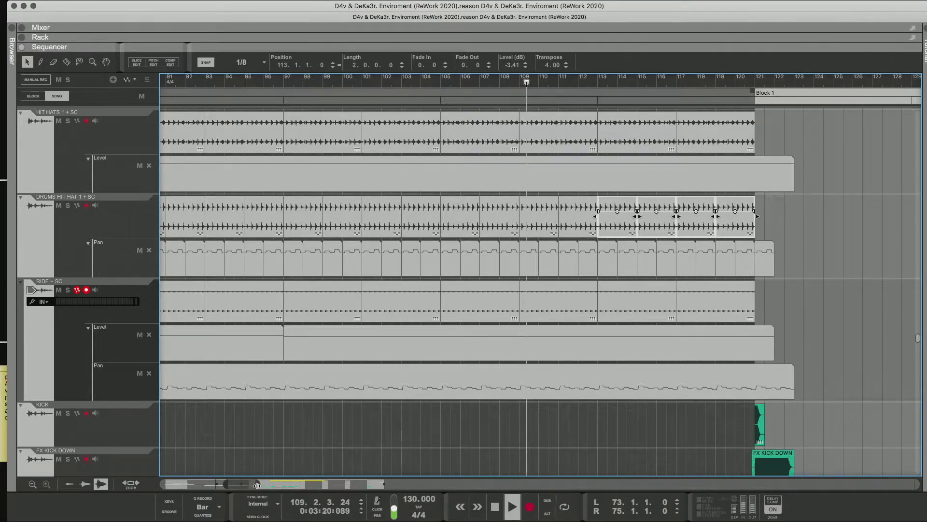
# Set the DRUMS HIT HAT 1 + SC clips in bars 113 to 121 to -2.81 dB and the RIDE + SC clips there to 4.43 dB.
pyautogui.moveTo(256, 484); pyautogui.dragTo(268, 484)
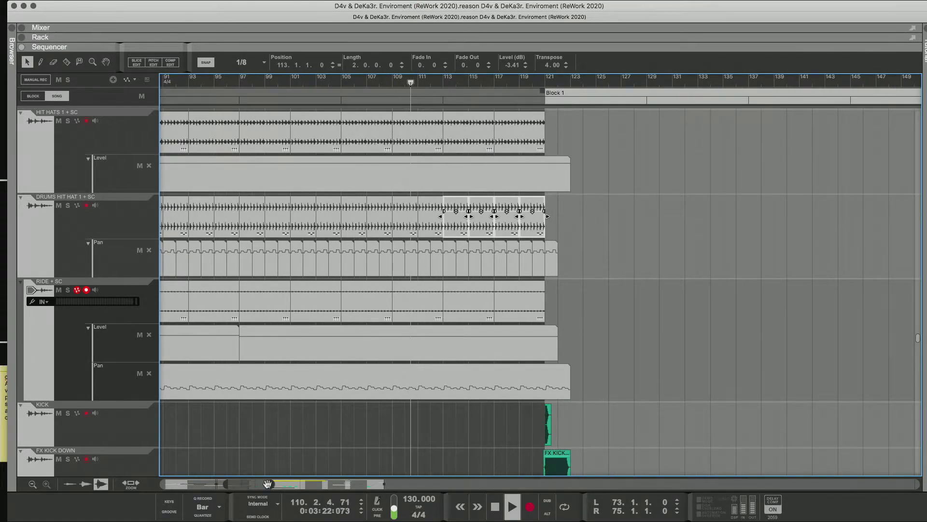
pyautogui.click(292, 427)
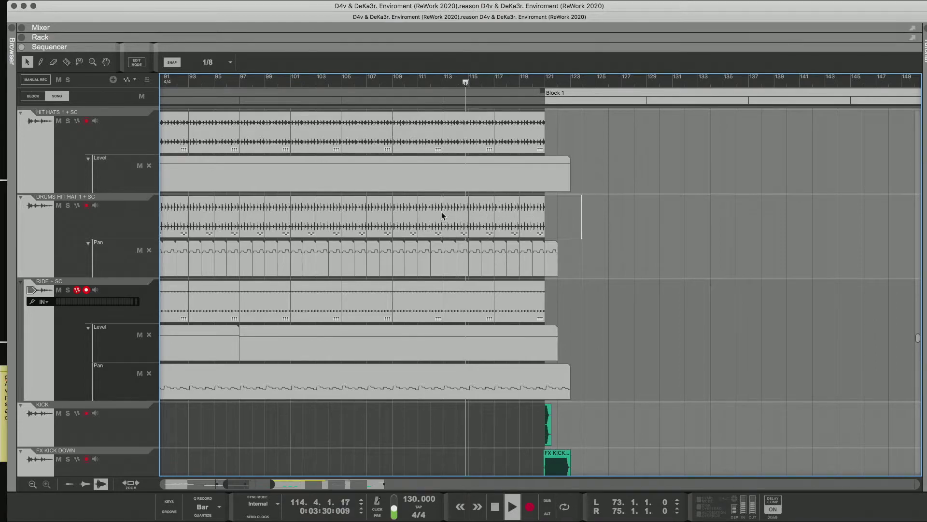
pyautogui.moveTo(443, 216); pyautogui.dragTo(443, 215)
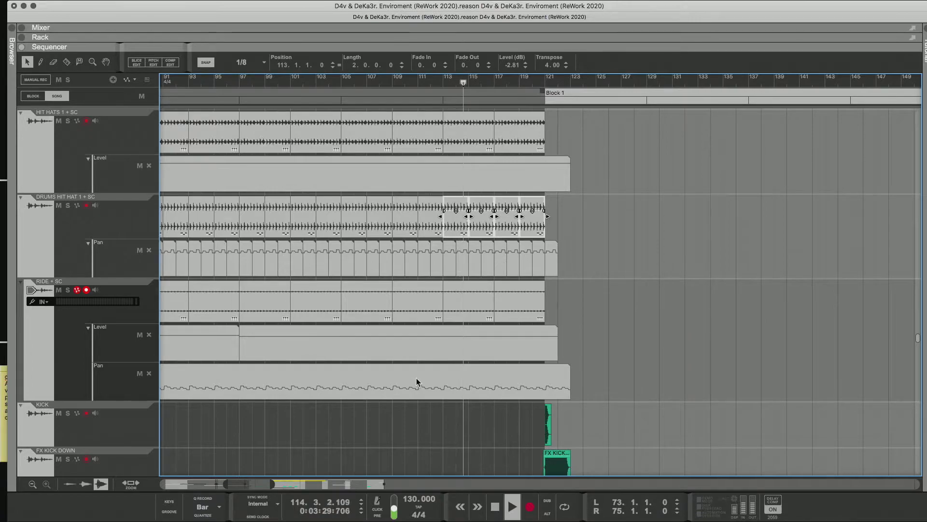
pyautogui.moveTo(555, 299); pyautogui.dragTo(469, 286)
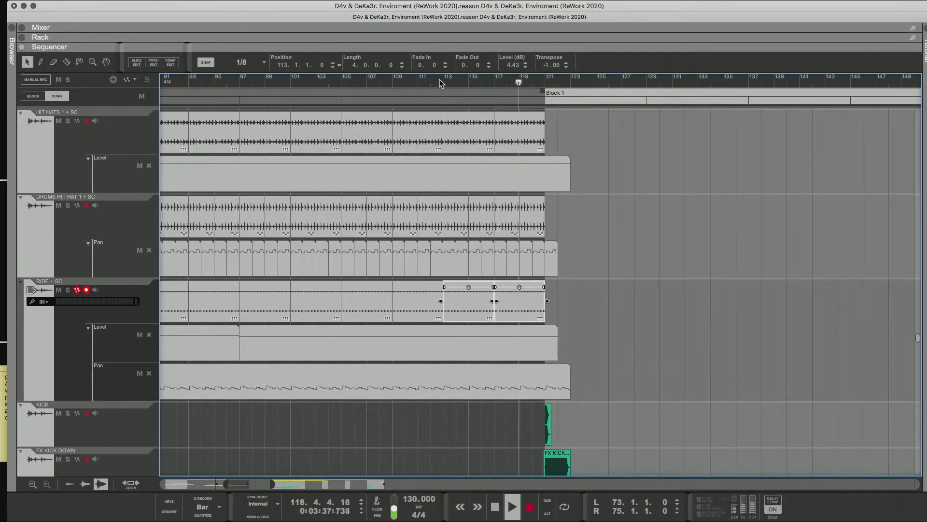
# Examine the clip endings at bar 121 up close, including the fade-out of the last ROLLING GUITAR 2 + SC clip.
pyautogui.click(579, 129)
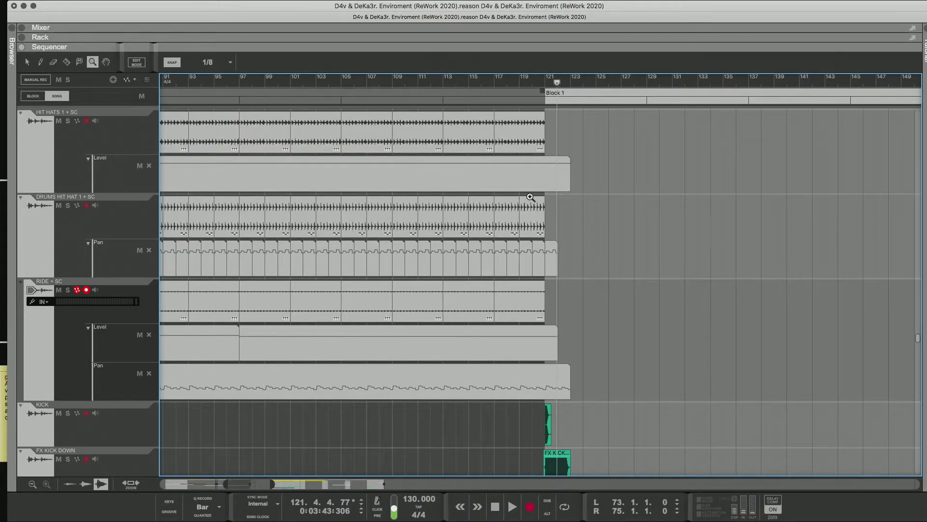
pyautogui.moveTo(562, 292); pyautogui.dragTo(558, 307)
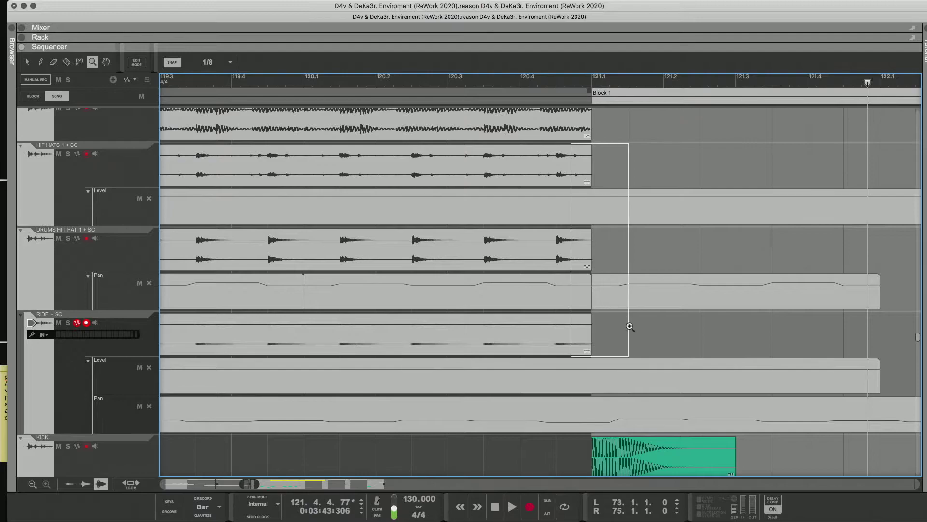
pyautogui.moveTo(630, 326); pyautogui.dragTo(628, 327)
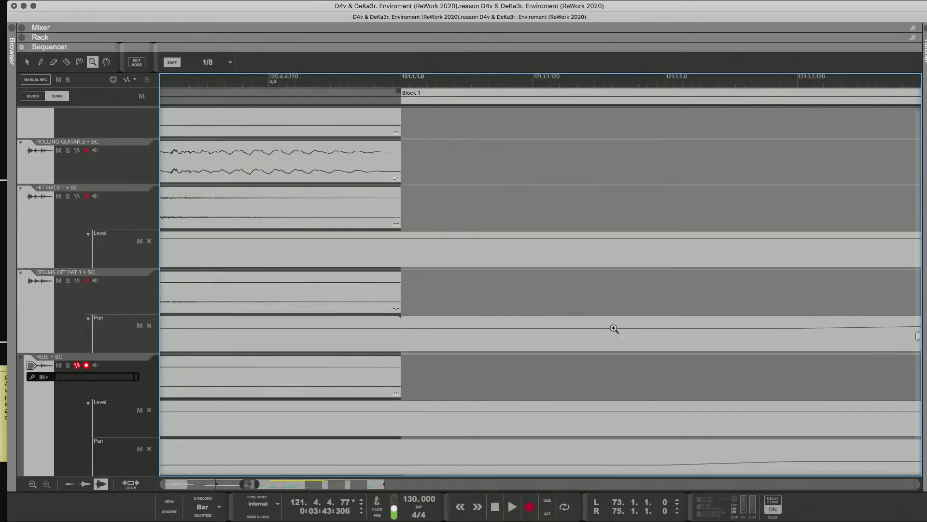
pyautogui.keyDown('alt'); pyautogui.click(372, 294); pyautogui.keyUp('alt')
pyautogui.keyDown('alt'); pyautogui.click(372, 294); pyautogui.keyUp('alt')
pyautogui.keyDown('alt'); pyautogui.click(372, 294); pyautogui.keyUp('alt')
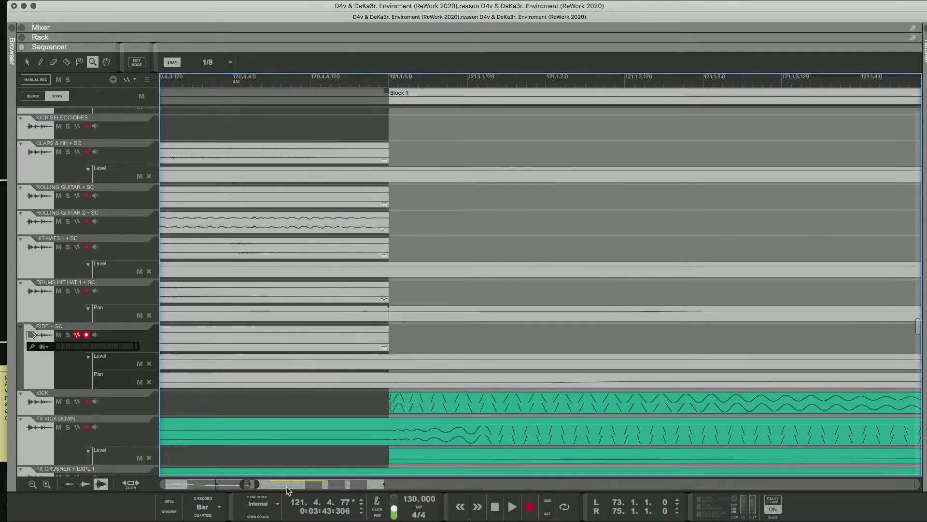
pyautogui.moveTo(243, 484); pyautogui.dragTo(235, 484)
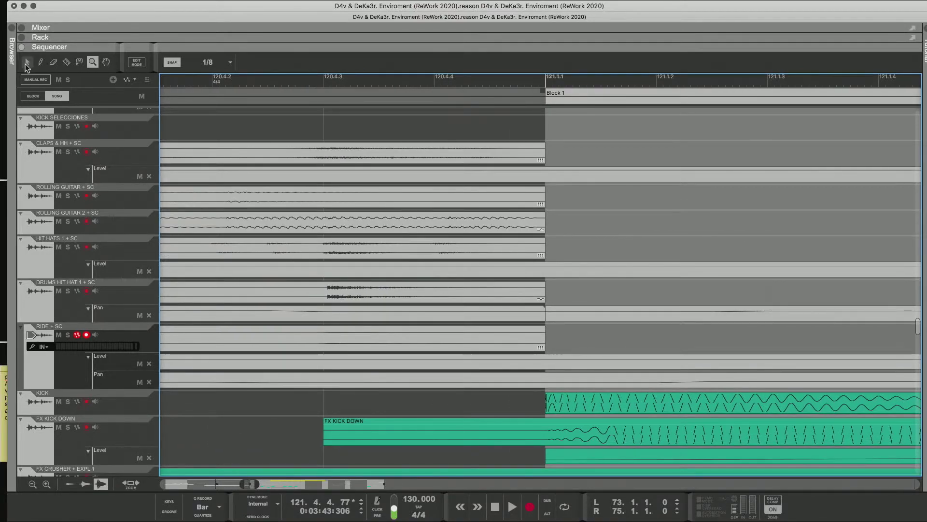
pyautogui.scroll(3, 396, 306)
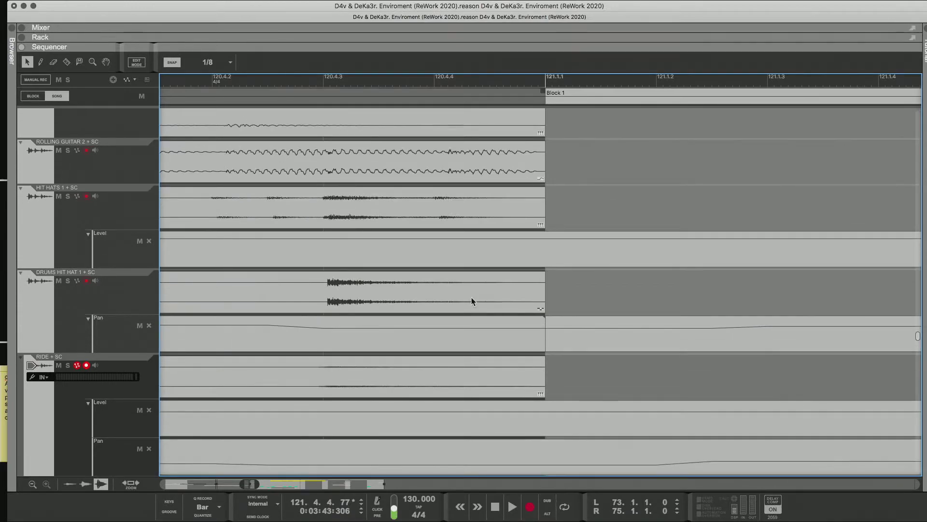
pyautogui.scroll(3, 509, 303)
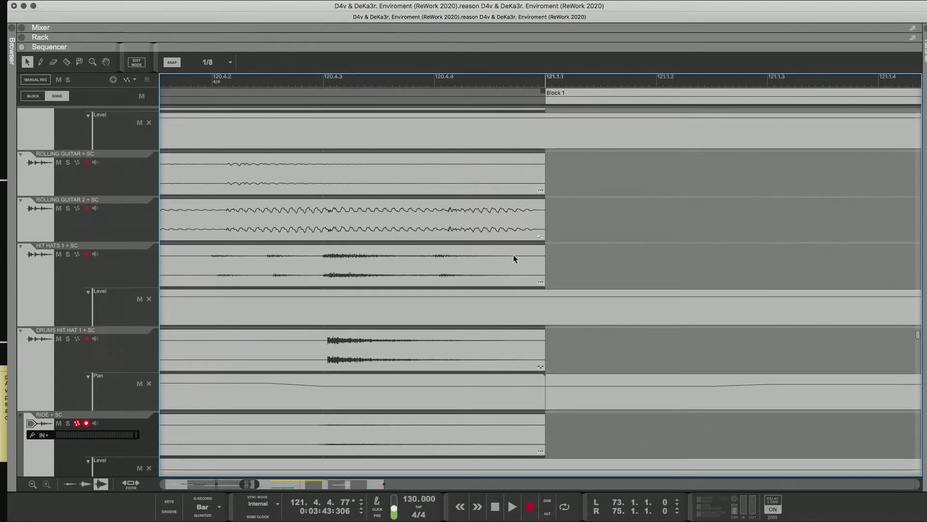
pyautogui.click(532, 228)
# Play the start of Block 1 from the end of bar 121 and consult the mix remarks in the sticky note.
pyautogui.scroll(-8, 571, 238)
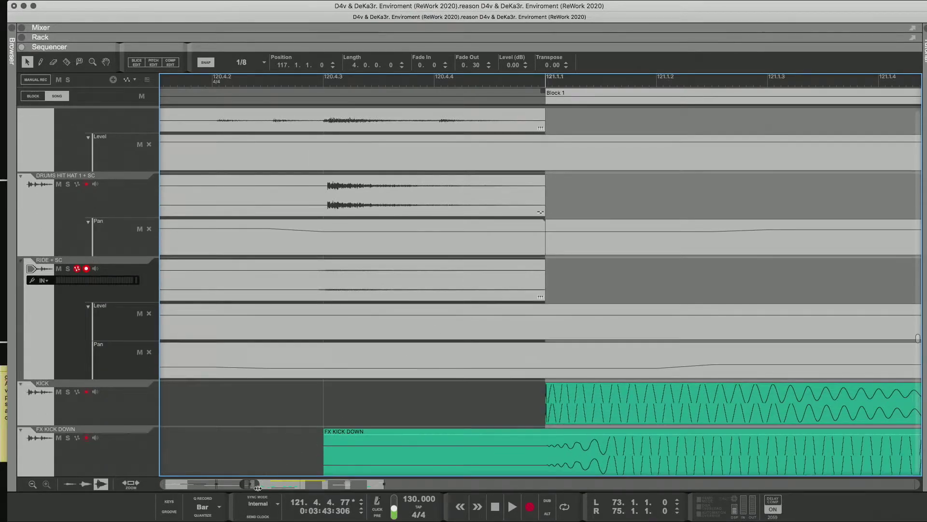
pyautogui.moveTo(258, 486); pyautogui.dragTo(309, 487)
pyautogui.scroll(-20, 309, 400)
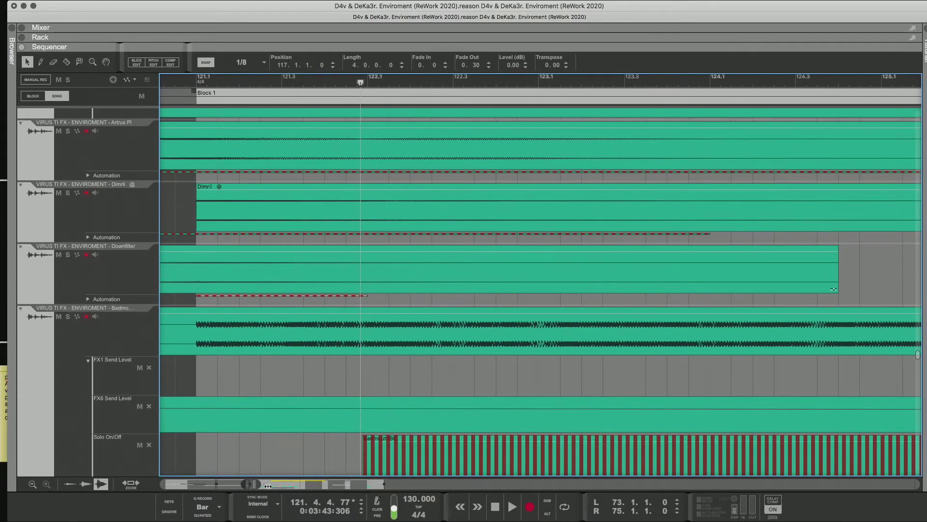
pyautogui.moveTo(267, 486); pyautogui.dragTo(283, 486)
pyautogui.press('space')
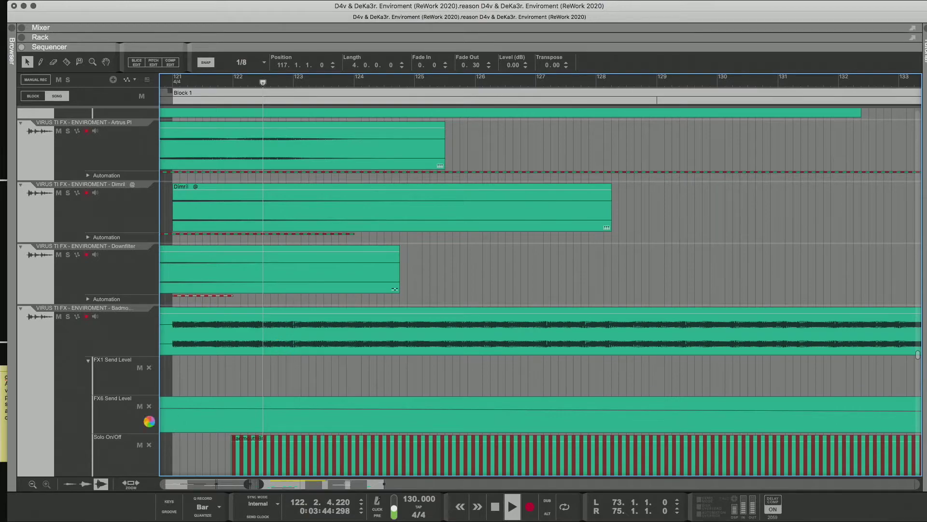
pyautogui.click(6, 429)
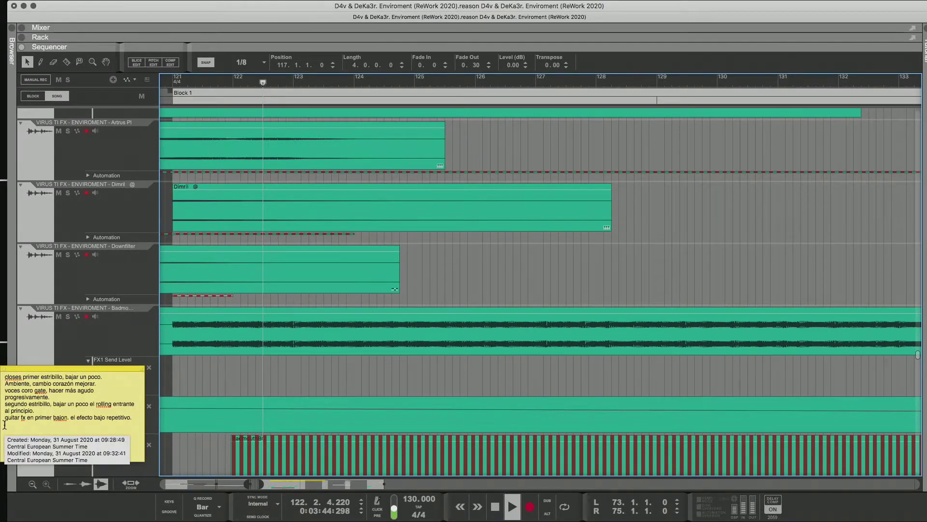
pyautogui.click(217, 381)
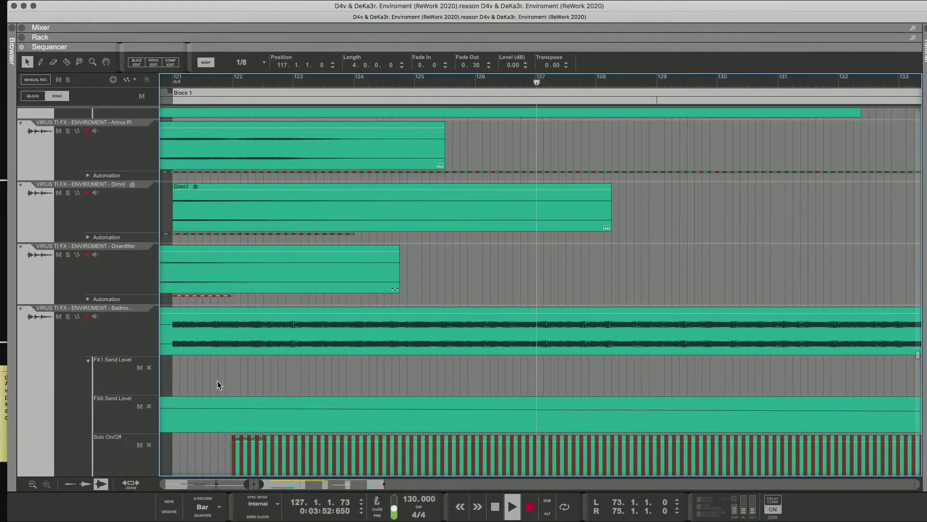
# Look through the FX, chord, bass and VIRUS TI - PADS 1 tracks from bar 121 onward during playback.
pyautogui.moveTo(266, 482); pyautogui.dragTo(290, 483)
pyautogui.scroll(-6, 317, 354)
pyautogui.scroll(-20, 317, 348)
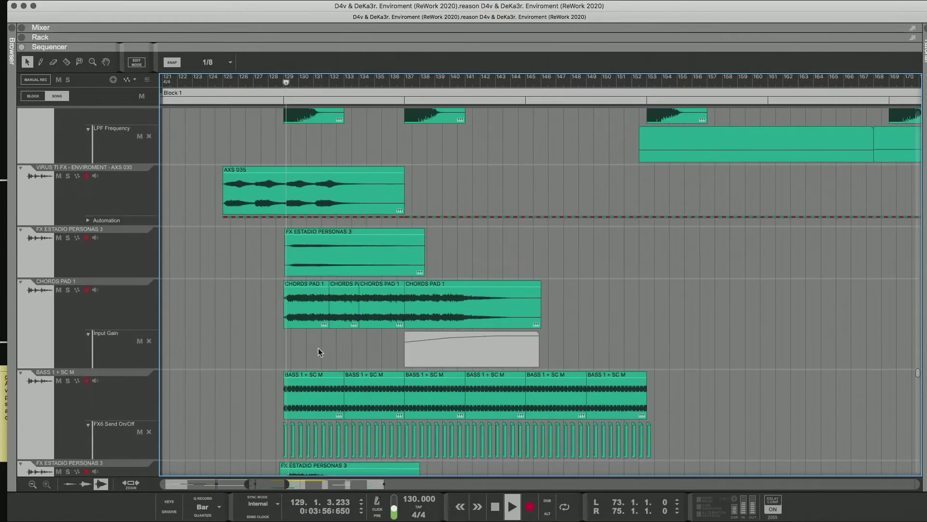
pyautogui.scroll(-15, 318, 348)
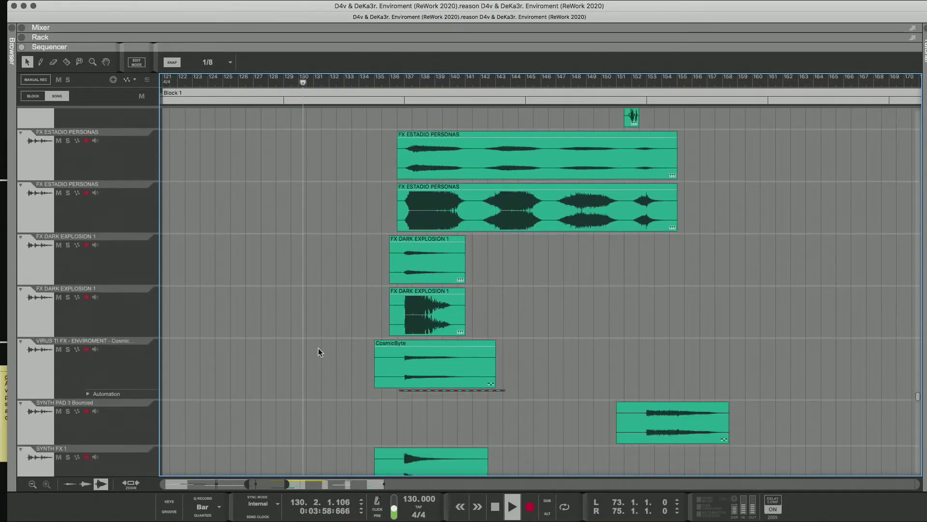
pyautogui.scroll(-15, 317, 352)
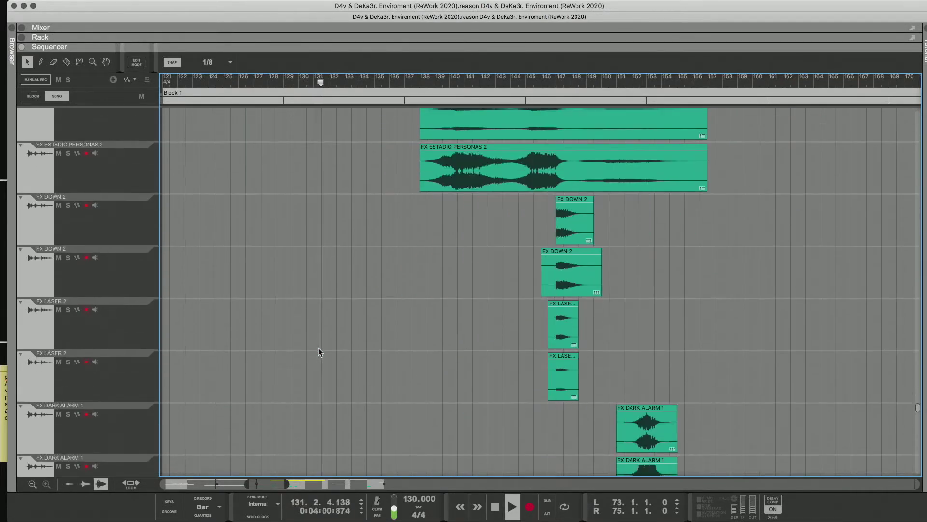
pyautogui.scroll(-5, 299, 396)
pyautogui.hscroll(6, 304, 401)
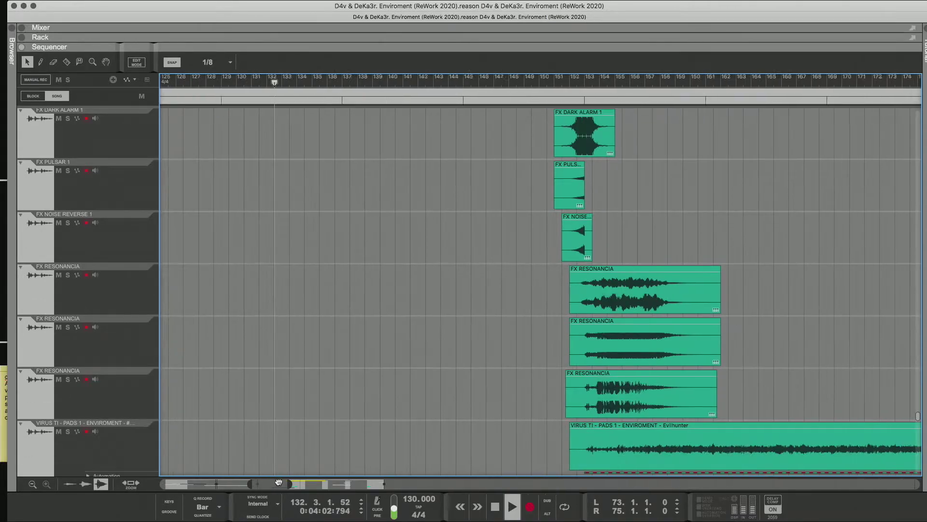
pyautogui.scroll(-15, 316, 391)
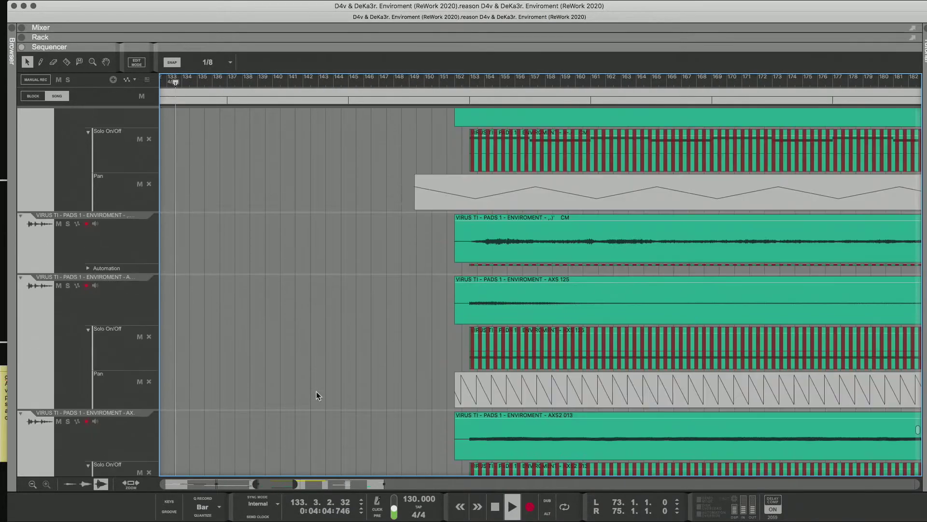
pyautogui.scroll(-5, 317, 390)
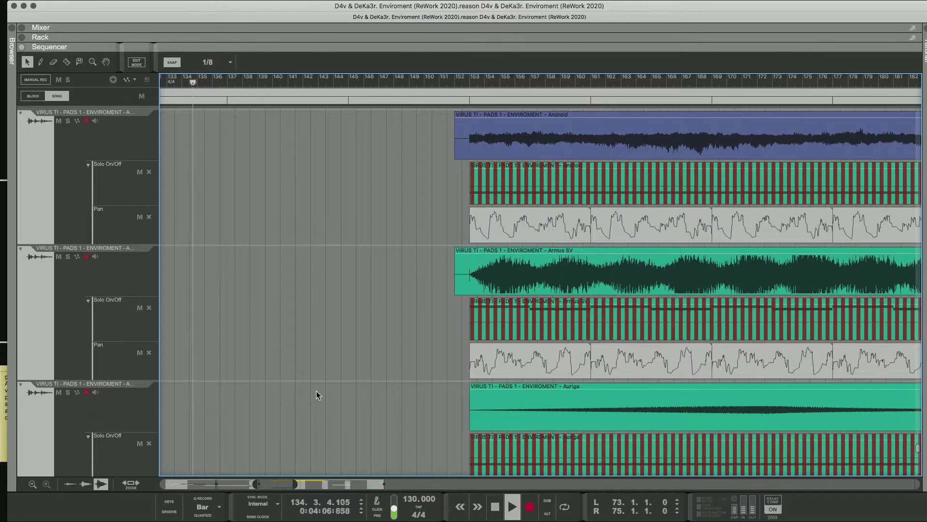
pyautogui.moveTo(294, 485); pyautogui.dragTo(302, 484)
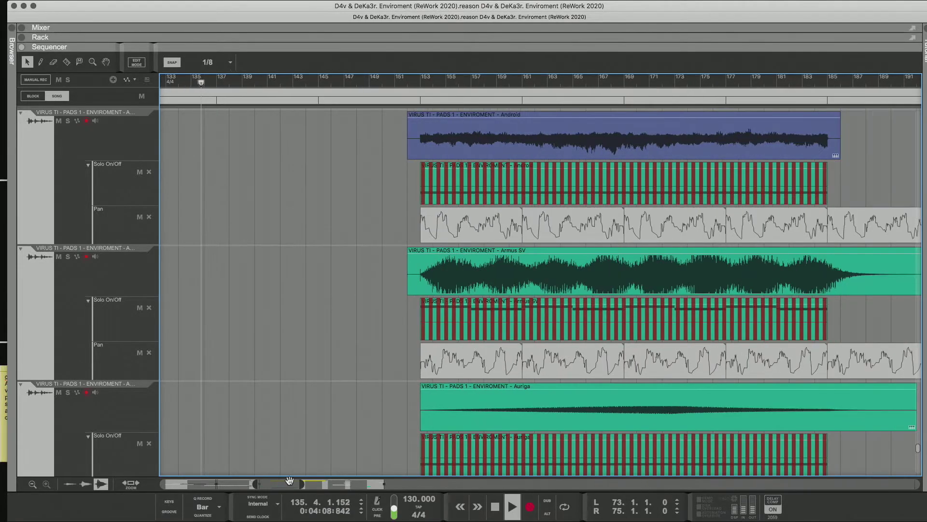
pyautogui.hscroll(-3, 296, 449)
pyautogui.scroll(-15, 306, 425)
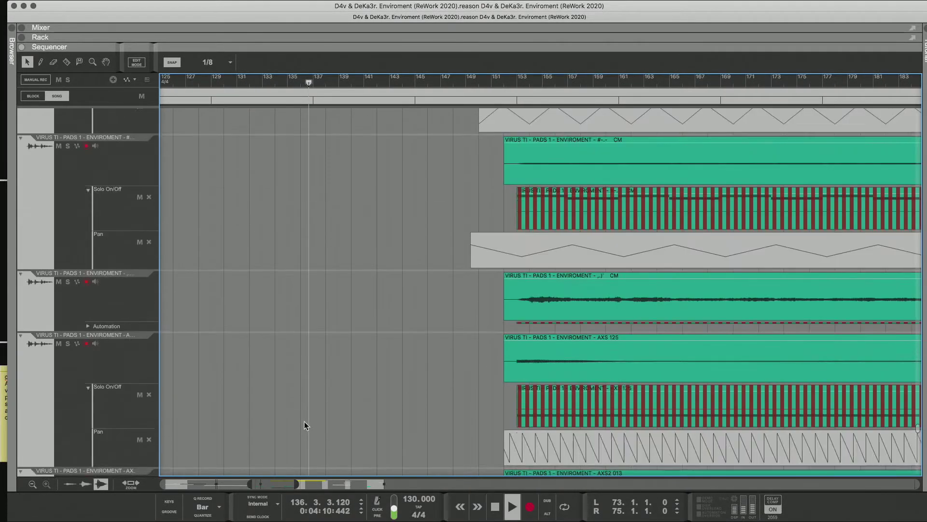
# Search the FX and bass tracks during playback for the heartbeat clips in bars 137 to 153.
pyautogui.scroll(10, 304, 421)
pyautogui.scroll(-4, 304, 421)
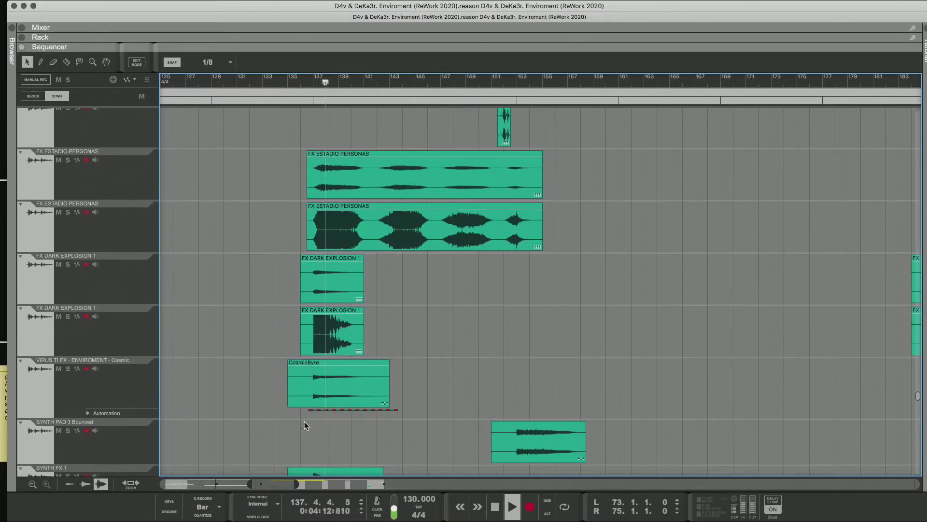
pyautogui.scroll(5, 304, 421)
pyautogui.scroll(-10, 304, 421)
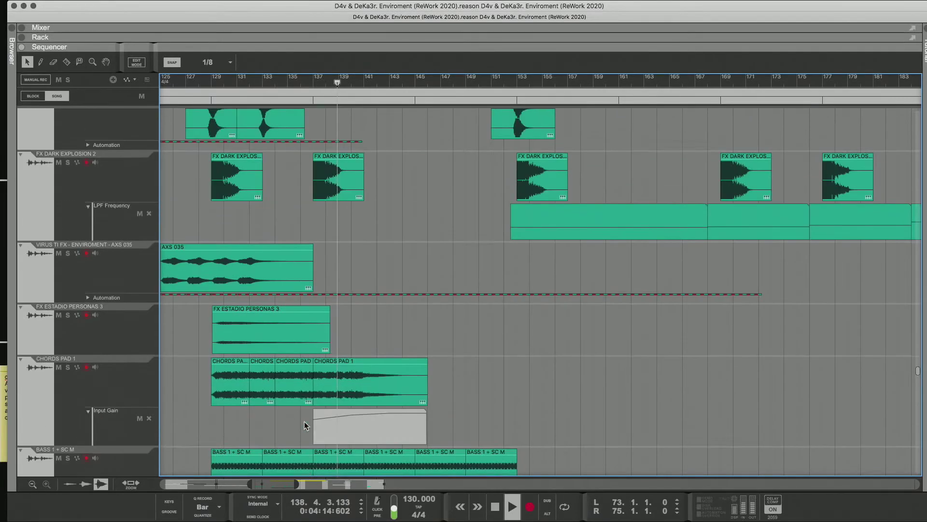
pyautogui.scroll(-20, 304, 423)
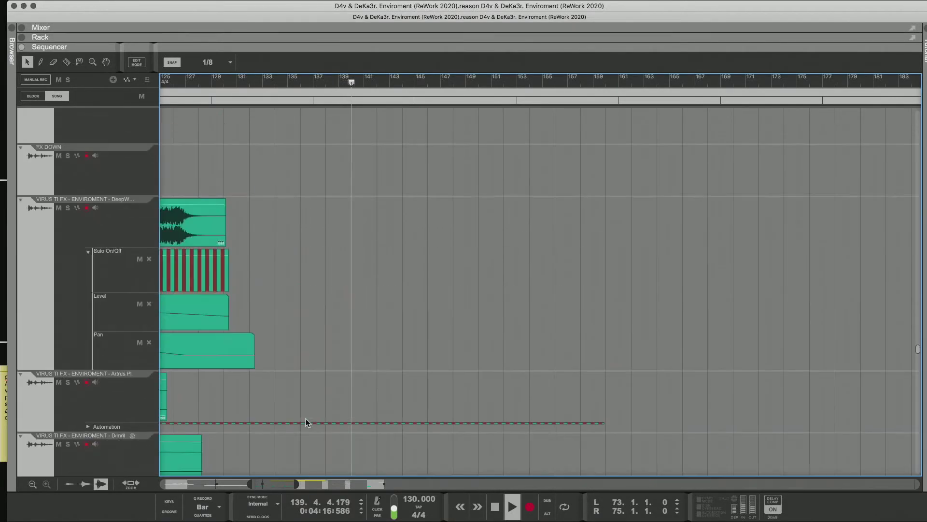
pyautogui.scroll(-15, 305, 418)
pyautogui.scroll(1, 306, 418)
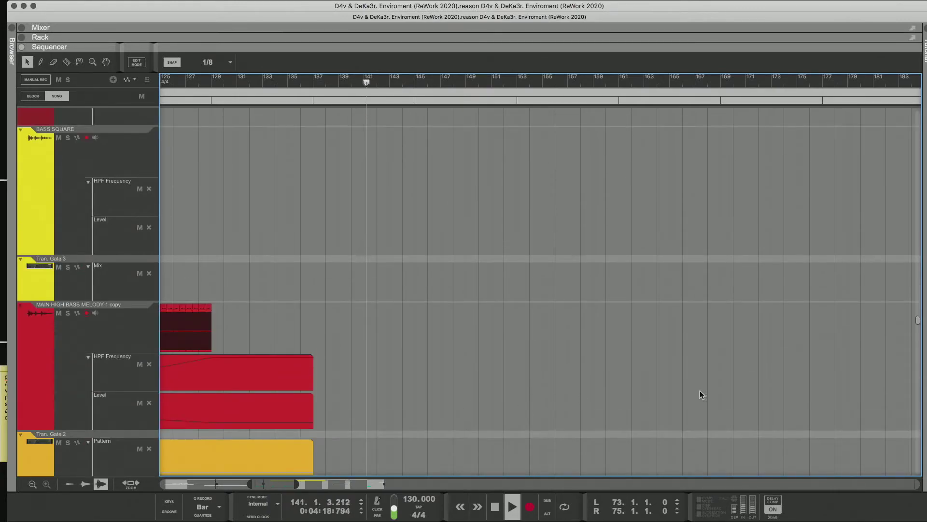
pyautogui.moveTo(917, 320); pyautogui.dragTo(916, 304)
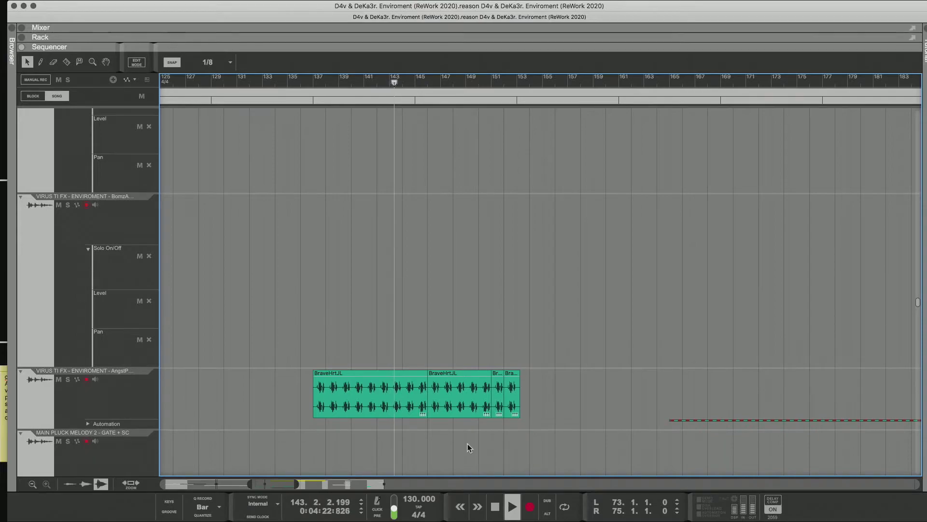
pyautogui.scroll(3, 467, 443)
pyautogui.scroll(10, 467, 443)
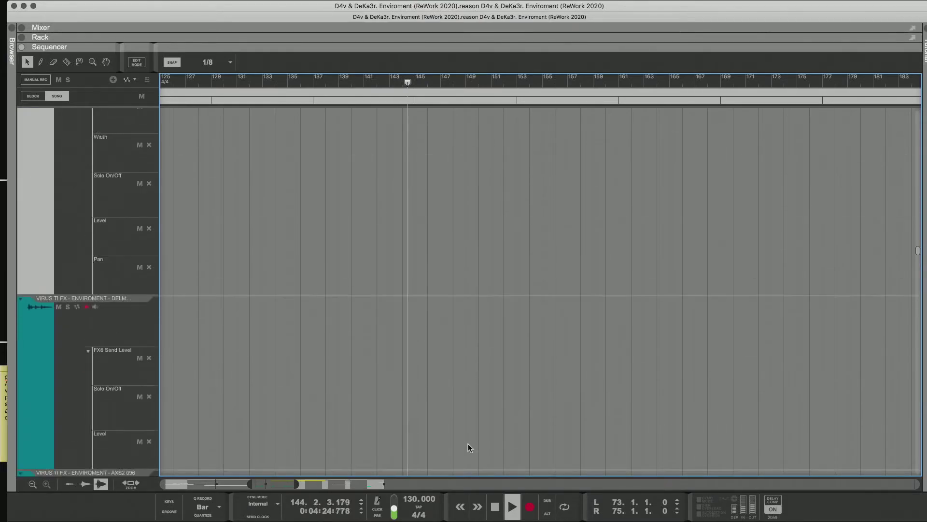
pyautogui.scroll(10, 468, 443)
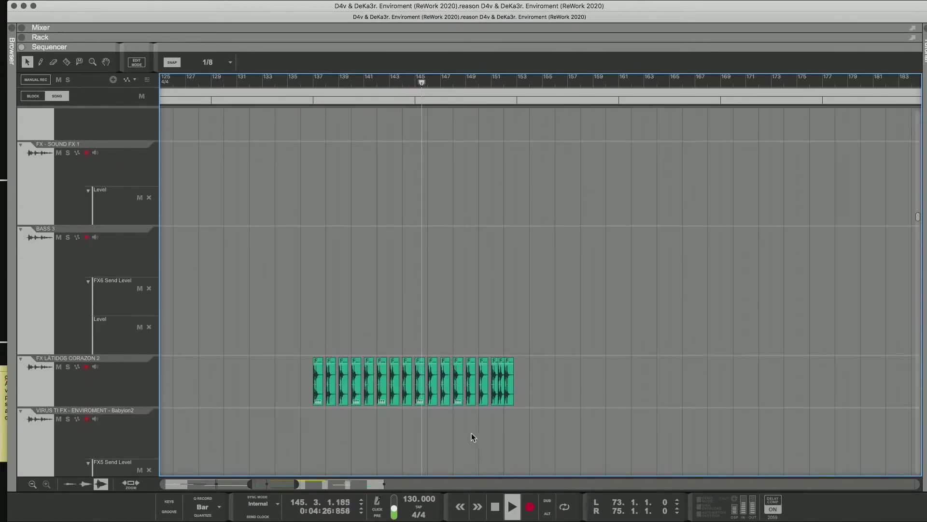
# Delete the extra heartbeat clip in the middle of bar 151 on the FX LÁTIDOS CORAZON 2 track.
pyautogui.click(502, 386)
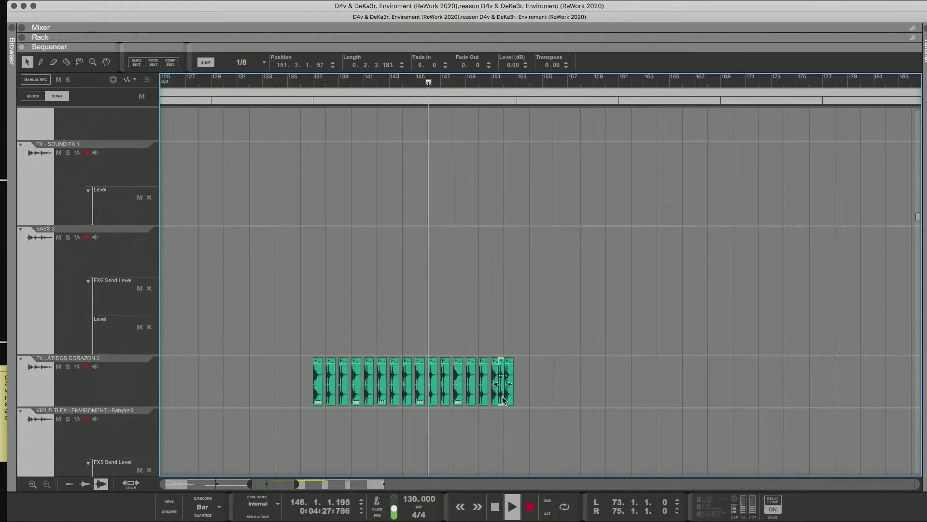
pyautogui.click(540, 390)
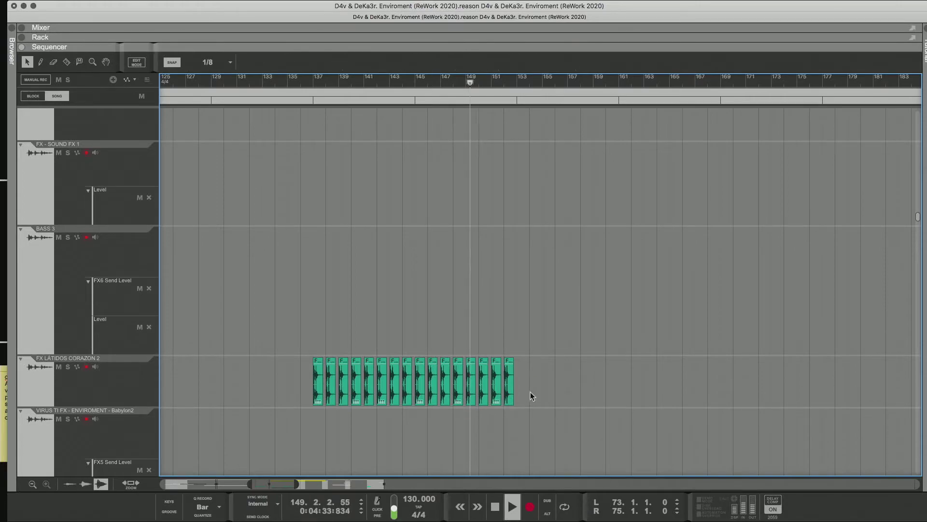
# Try removing the bar 152 clip of FX LÁTIDOS CORAZON 2 and audition the ending before bar 153.
pyautogui.click(509, 377)
pyautogui.press('Delete')
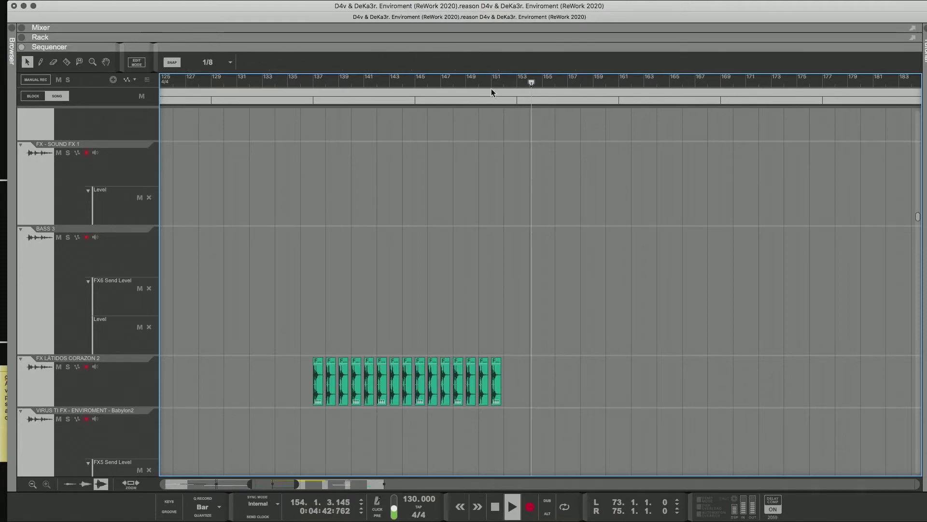
pyautogui.click(491, 88)
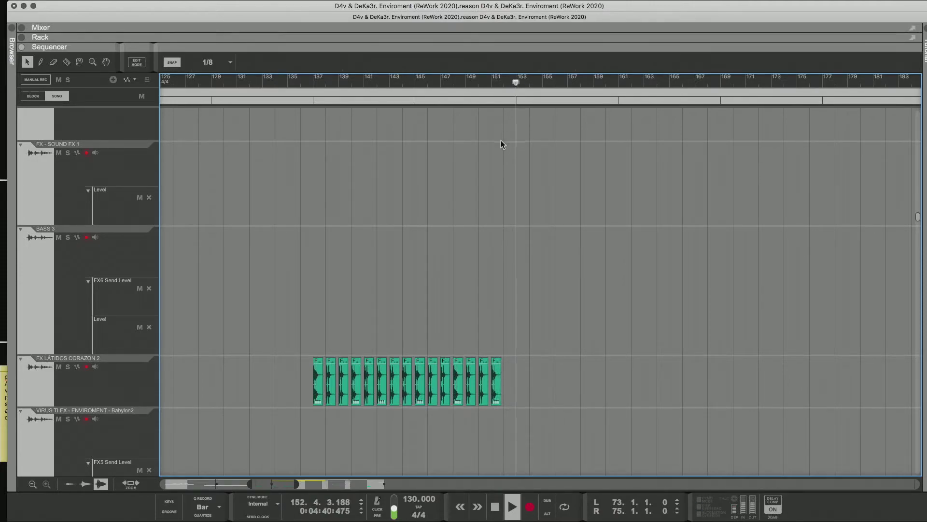
pyautogui.click(486, 80)
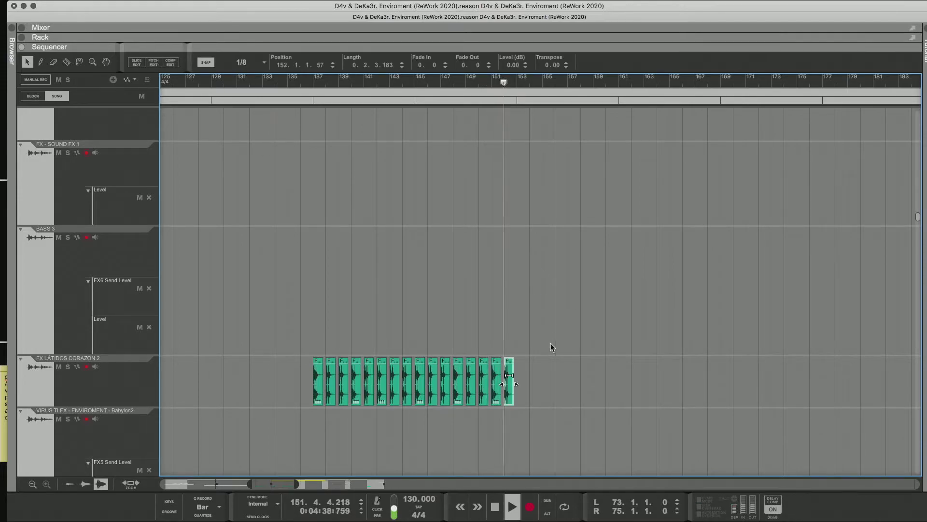
# Delete the last BraveHrtJL clip, at bar 152 on the VIRUS TI FX AngstP track, and replay from bar 150.
pyautogui.scroll(-5, 550, 344)
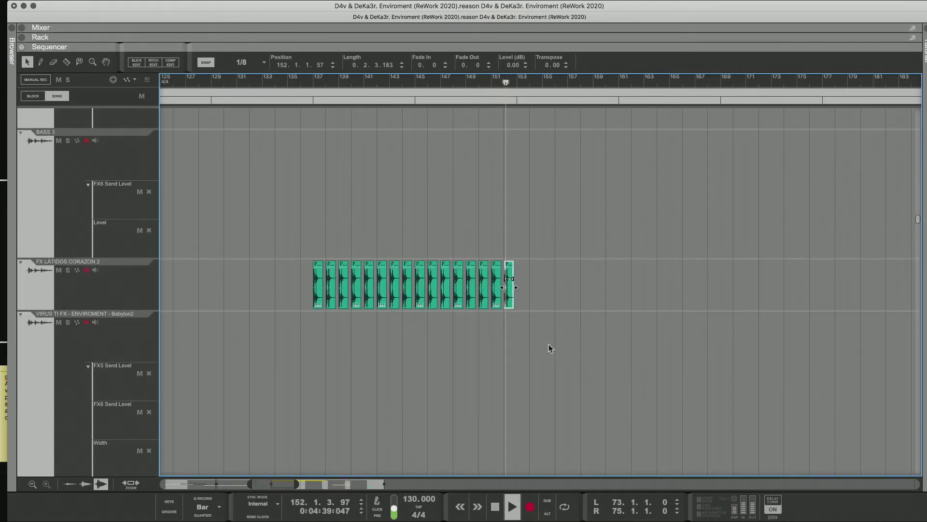
pyautogui.click(443, 82)
pyautogui.scroll(-5, 513, 443)
pyautogui.scroll(-10, 512, 439)
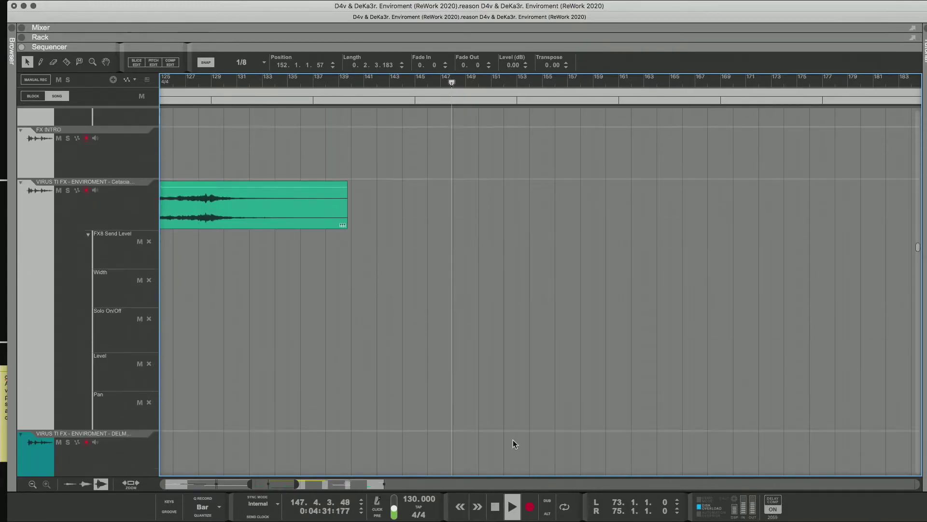
pyautogui.scroll(-15, 512, 440)
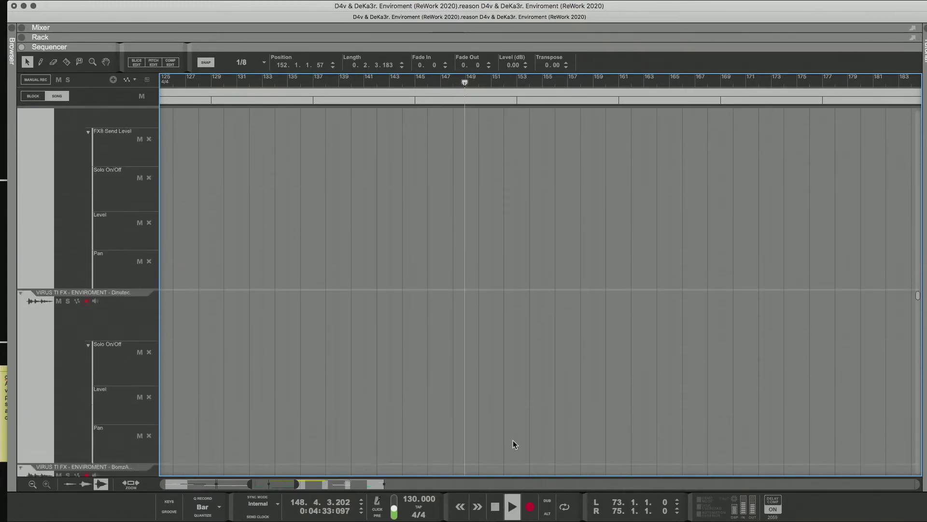
pyautogui.scroll(2, 513, 440)
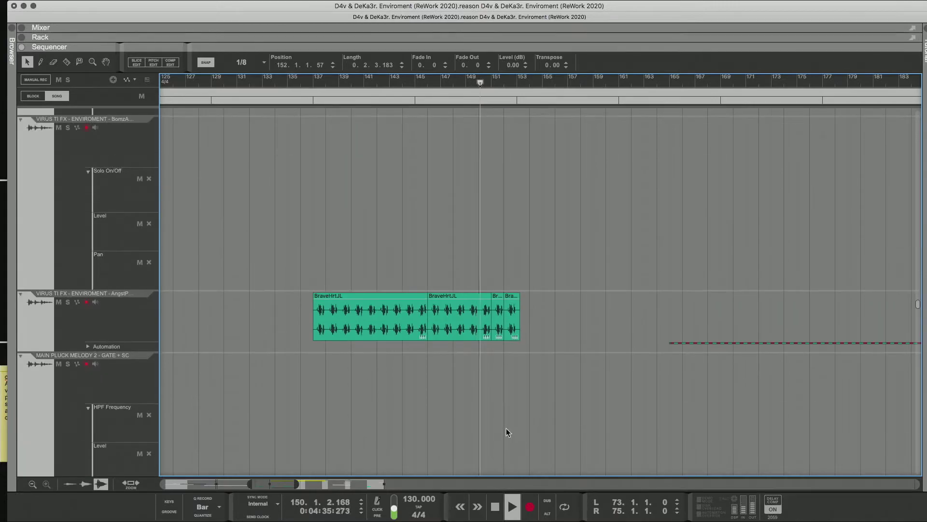
pyautogui.click(499, 329)
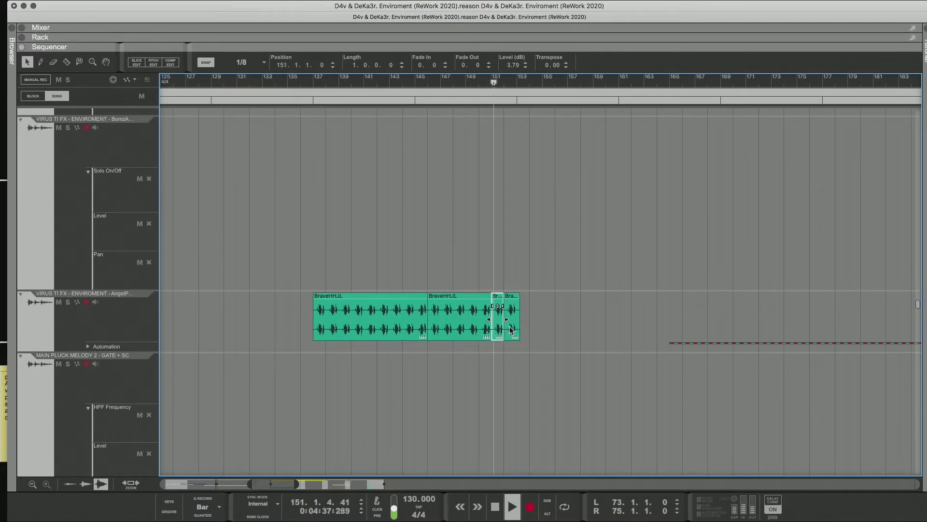
pyautogui.click(516, 336)
pyautogui.press('Delete')
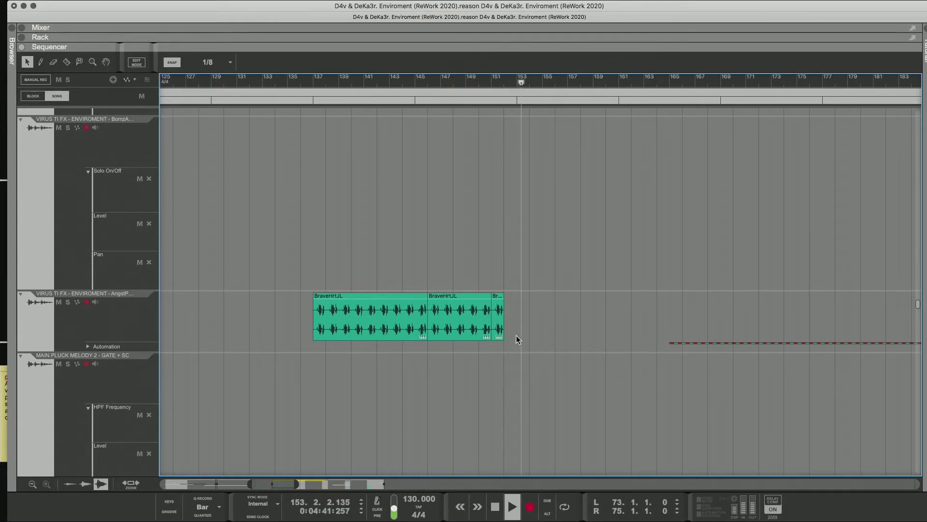
pyautogui.click(484, 84)
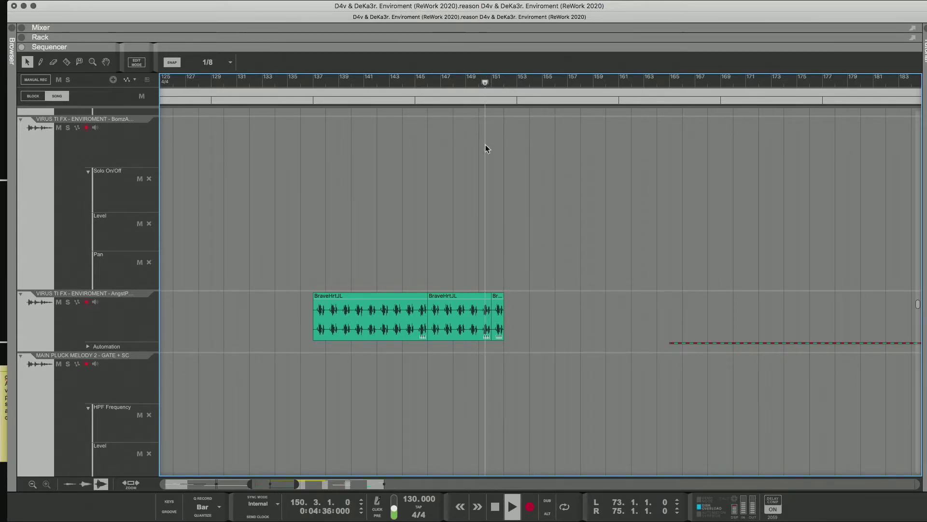
# Try removing the one-bar BraveHrtJL clip at bar 151 and audition the passage leading into bar 153.
pyautogui.click(501, 315)
pyautogui.press('Delete')
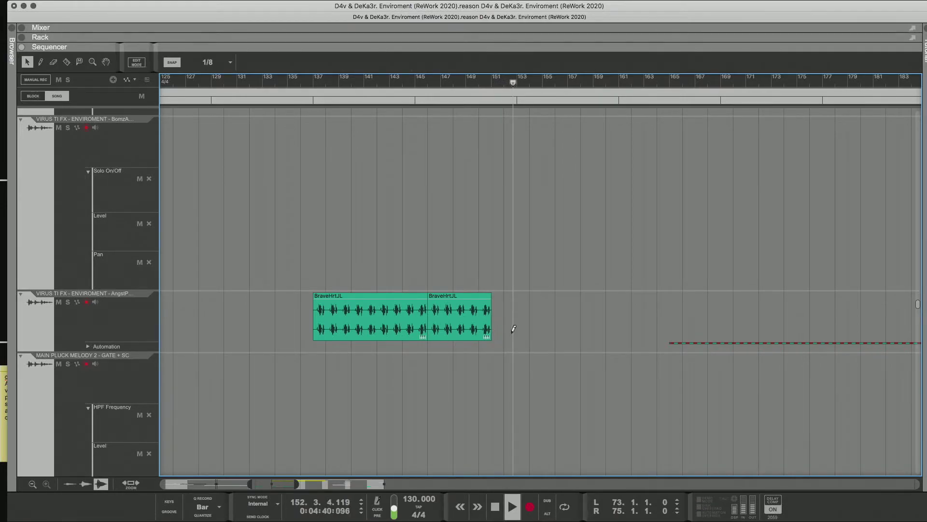
pyautogui.click(482, 96)
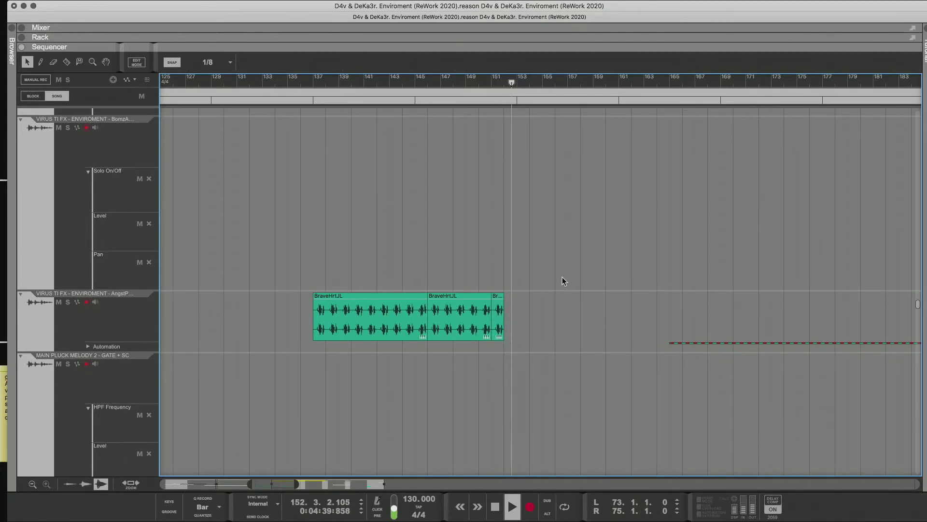
pyautogui.scroll(-8, 551, 300)
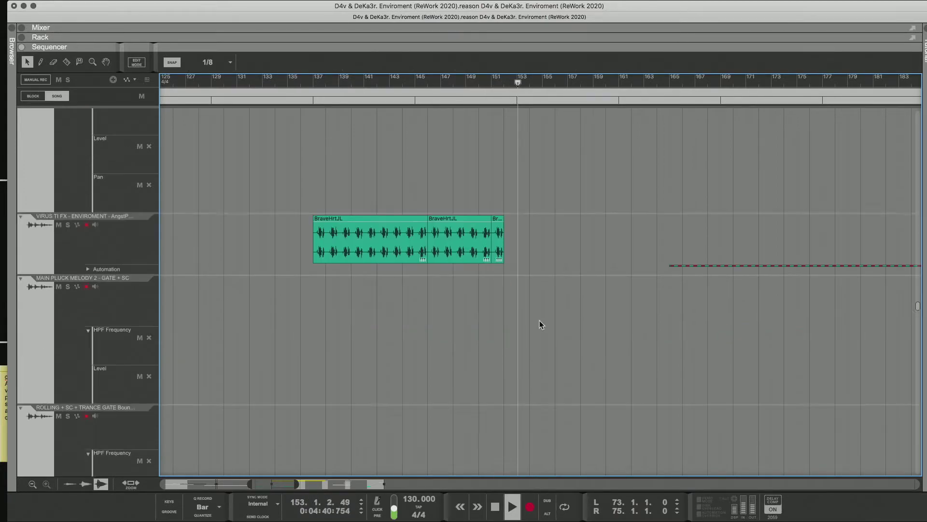
# Replay the passage from bar 151 past the change at bar 153 and return to the VIRUS TI FX AngstP track.
pyautogui.click(496, 94)
pyautogui.scroll(-10, 520, 228)
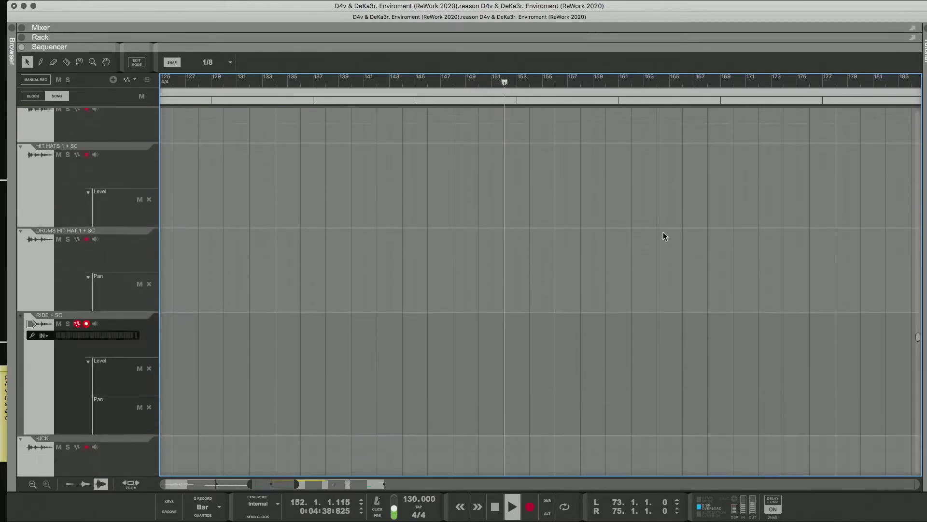
pyautogui.scroll(3, 852, 372)
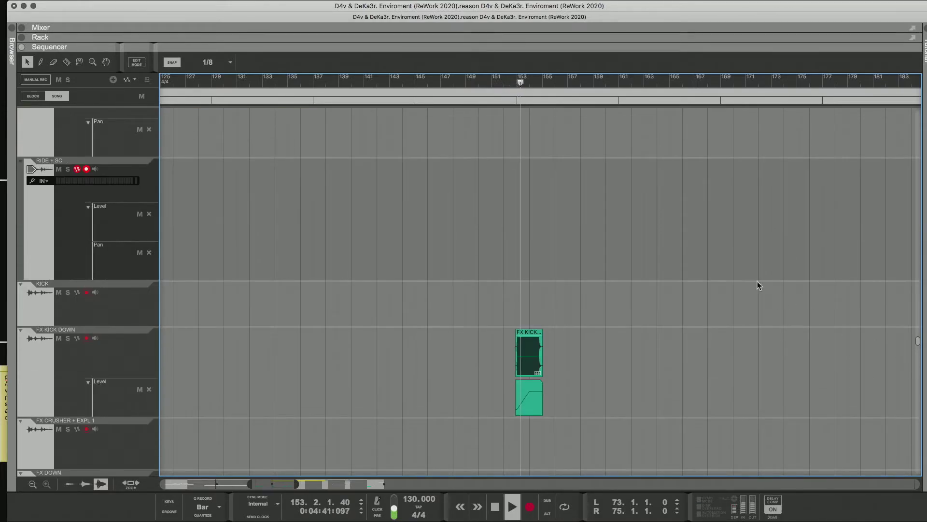
pyautogui.click(505, 92)
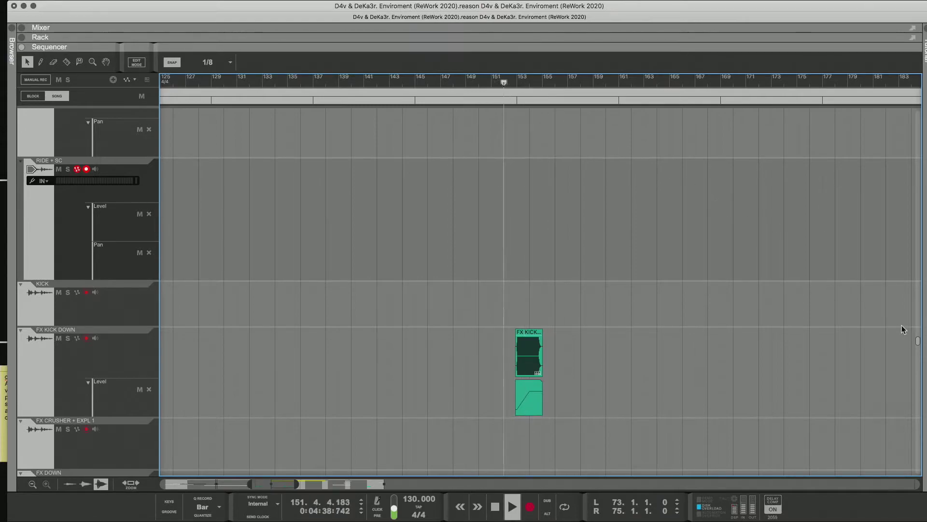
pyautogui.moveTo(920, 343); pyautogui.dragTo(921, 396)
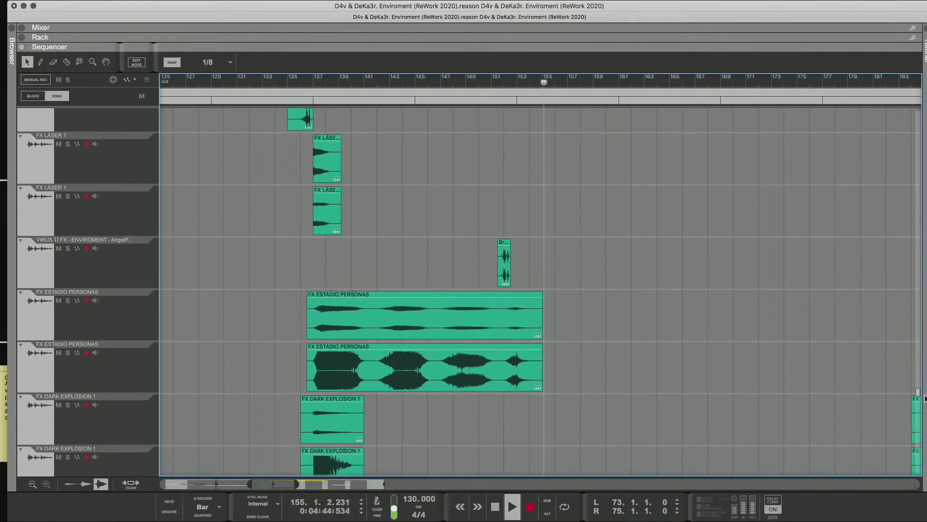
pyautogui.click(493, 84)
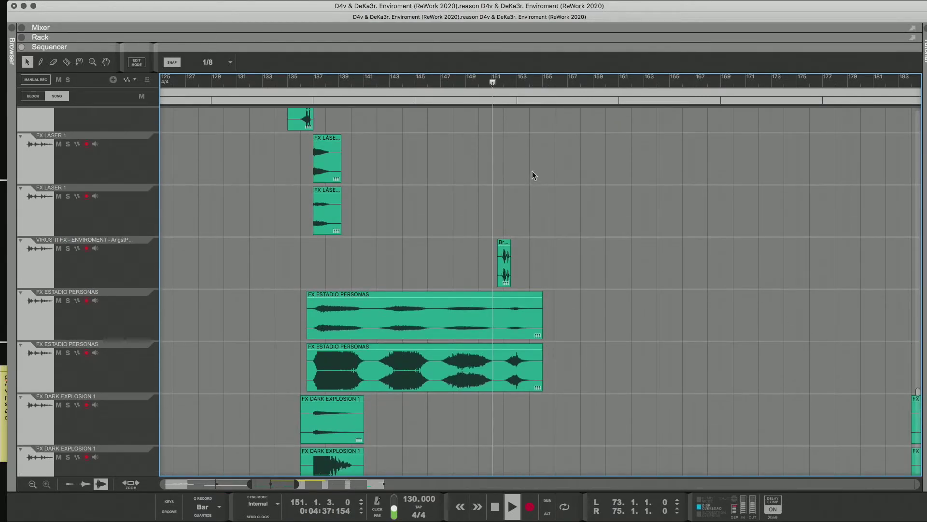
# Try deleting the one-bar BraveHrtJL clip at 151.3 on the VIRUS TI FX AngstP track and replay the transition.
pyautogui.click(508, 270)
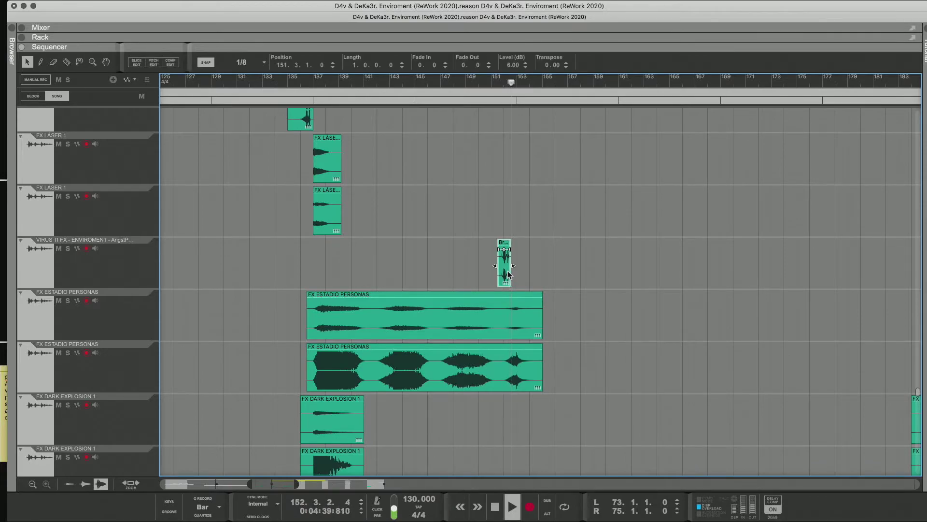
pyautogui.press('Delete')
pyautogui.click(491, 78)
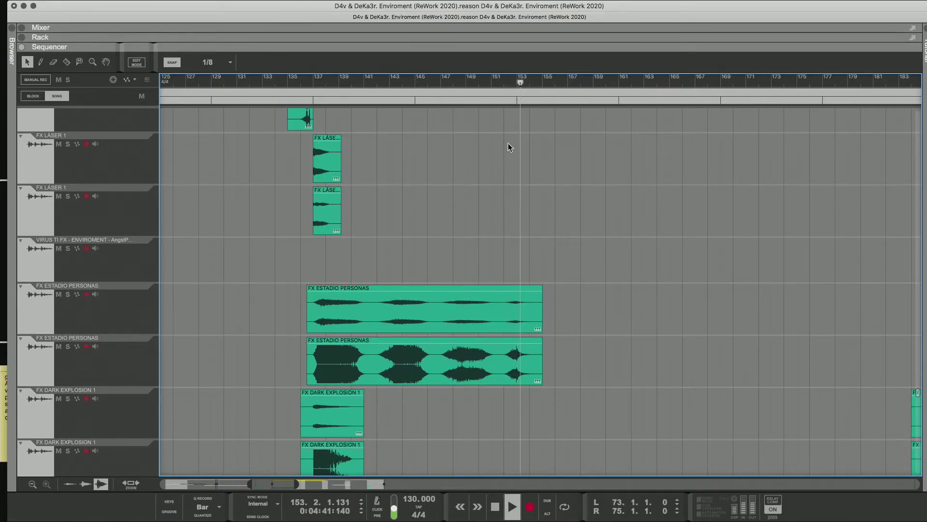
# Move the one-bar BraveHrtJL clip on the VIRUS TI FX AngstP track to bar 152 and audition the lead-in to bar 153.
pyautogui.moveTo(531, 240); pyautogui.dragTo(509, 269)
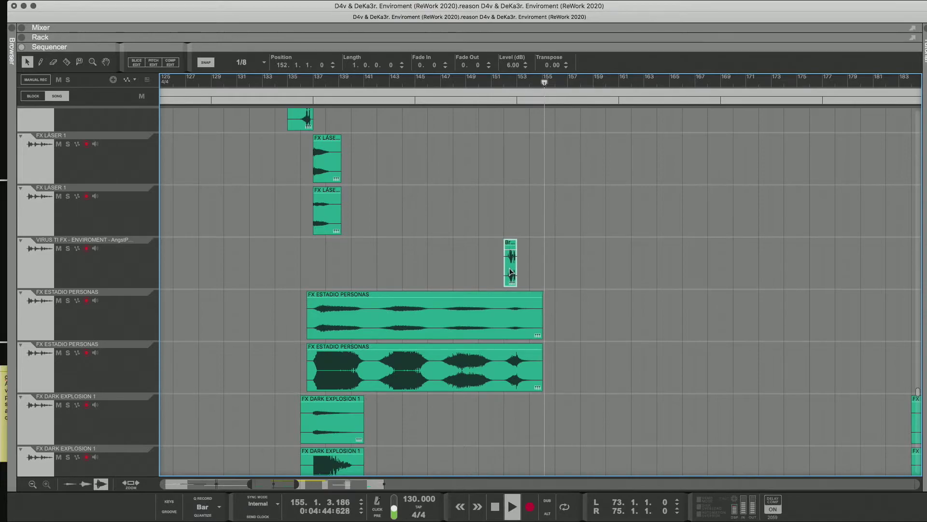
pyautogui.click(496, 81)
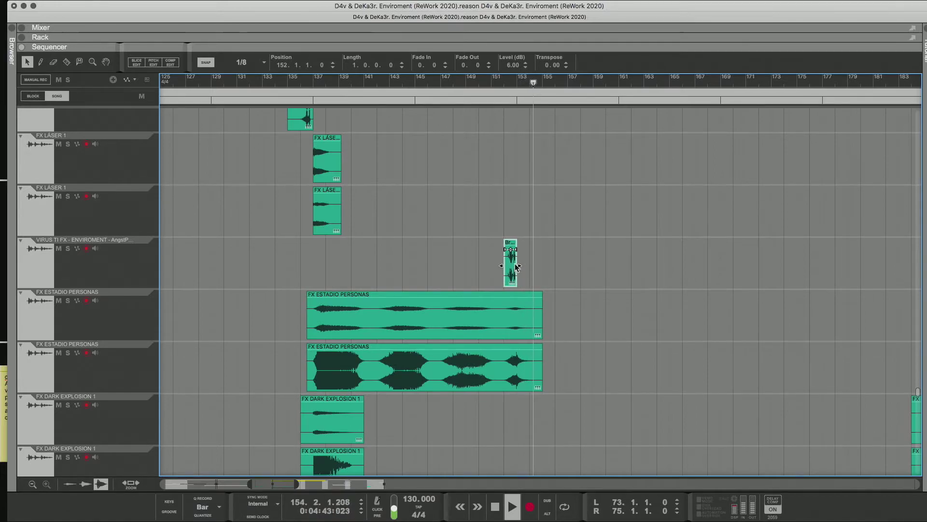
pyautogui.click(499, 83)
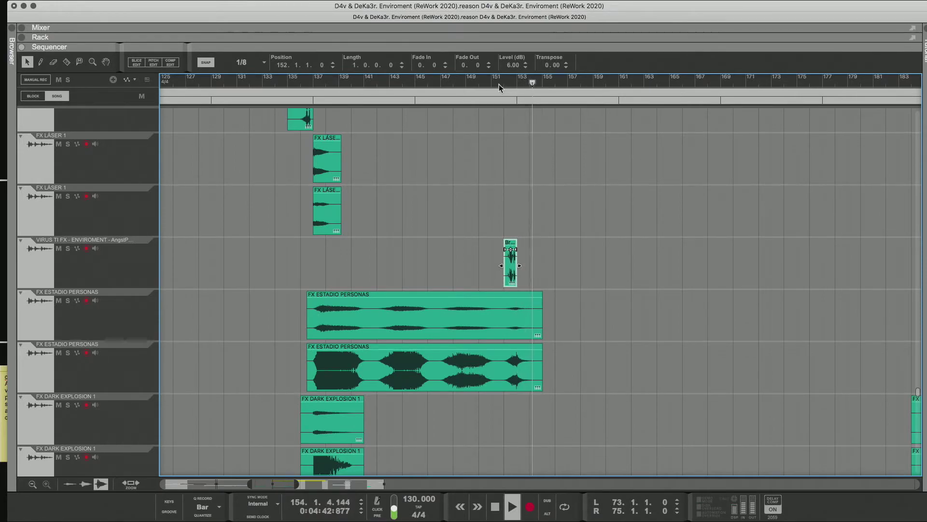
pyautogui.click(436, 84)
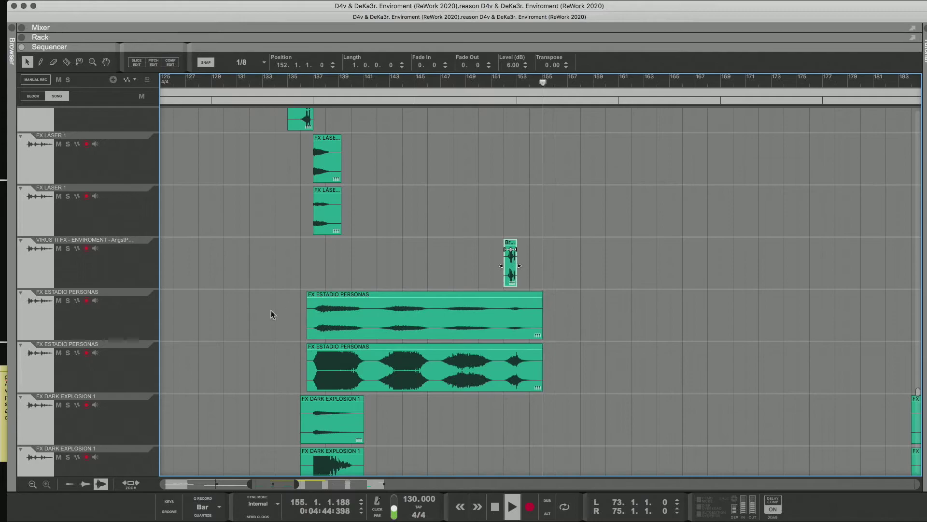
# Check the pending changes on the sticky note and look through the song's tracks for the gated PD Hyperion - Nexus part.
pyautogui.click(4, 390)
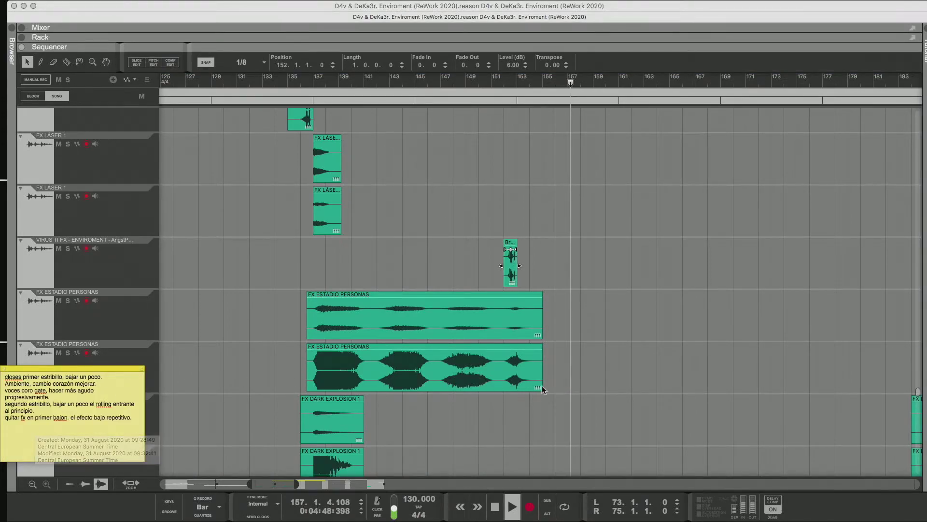
pyautogui.scroll(-10, 554, 384)
pyautogui.click(637, 384)
pyautogui.scroll(-15, 628, 391)
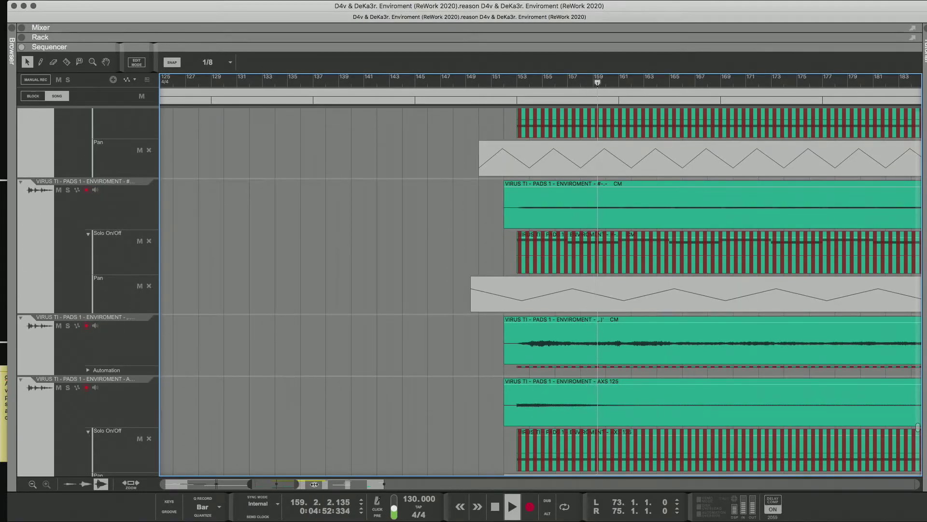
pyautogui.moveTo(298, 483); pyautogui.dragTo(339, 483)
pyautogui.scroll(-15, 416, 392)
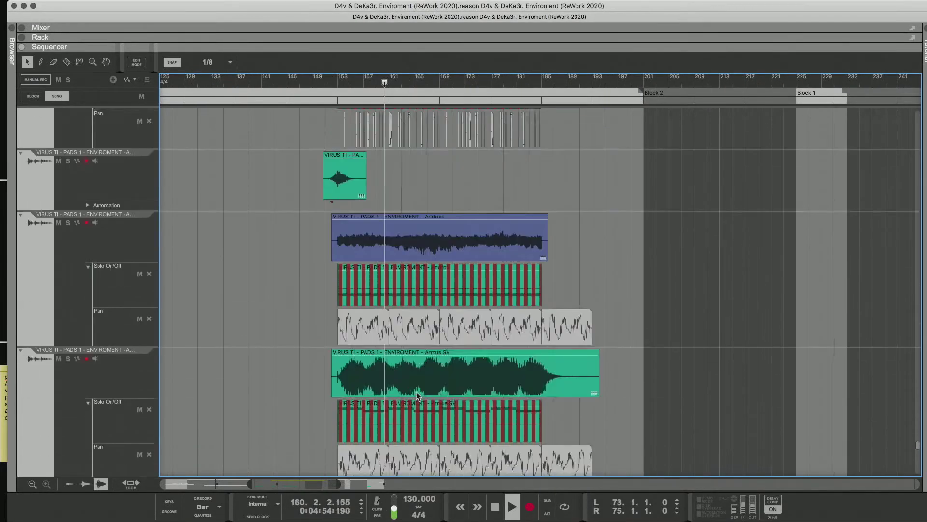
pyautogui.scroll(-10, 416, 392)
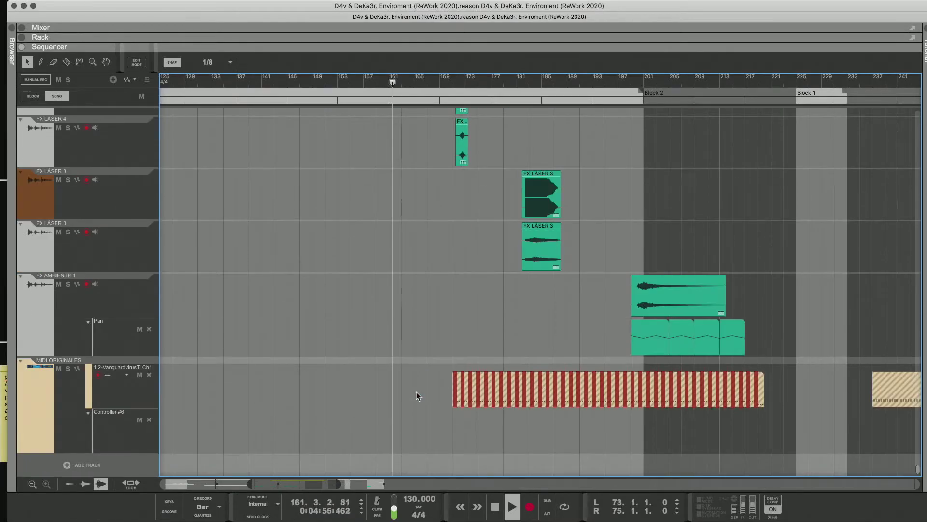
pyautogui.scroll(9, 410, 401)
pyautogui.scroll(12, 410, 401)
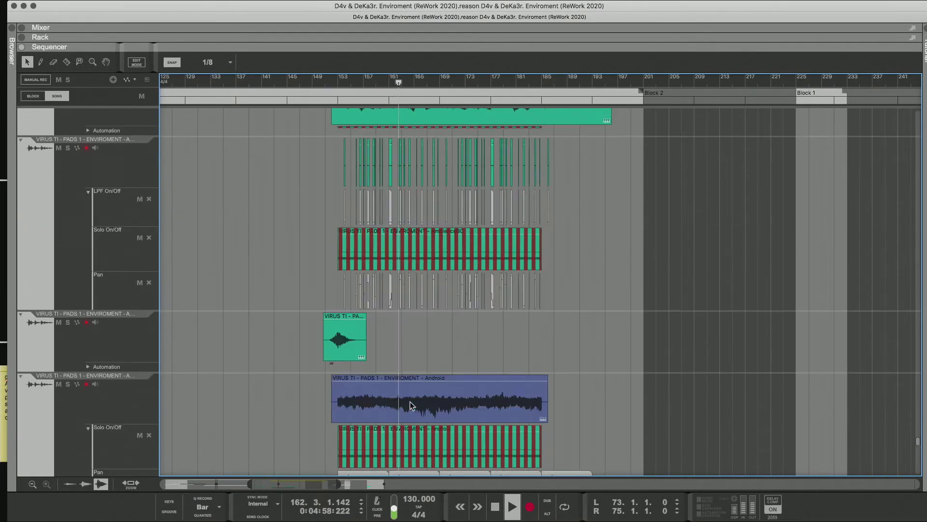
pyautogui.scroll(12, 410, 401)
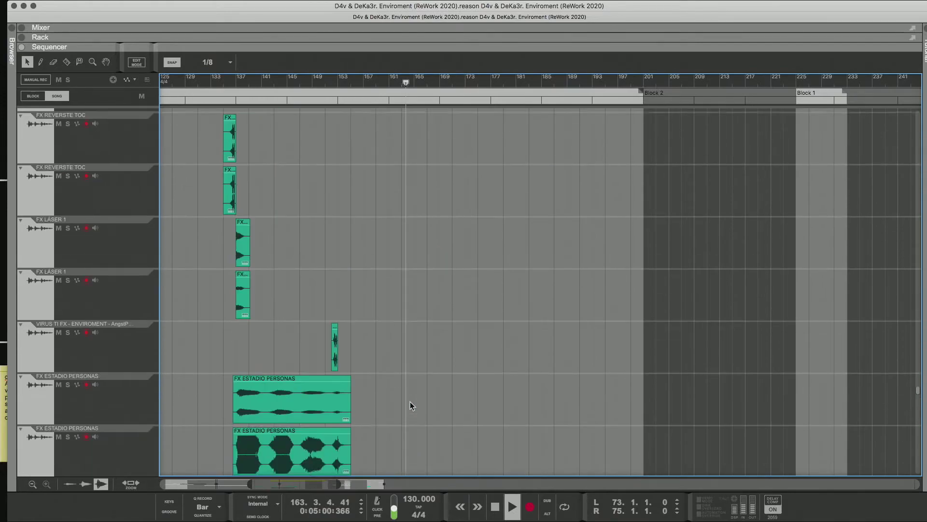
pyautogui.scroll(12, 410, 405)
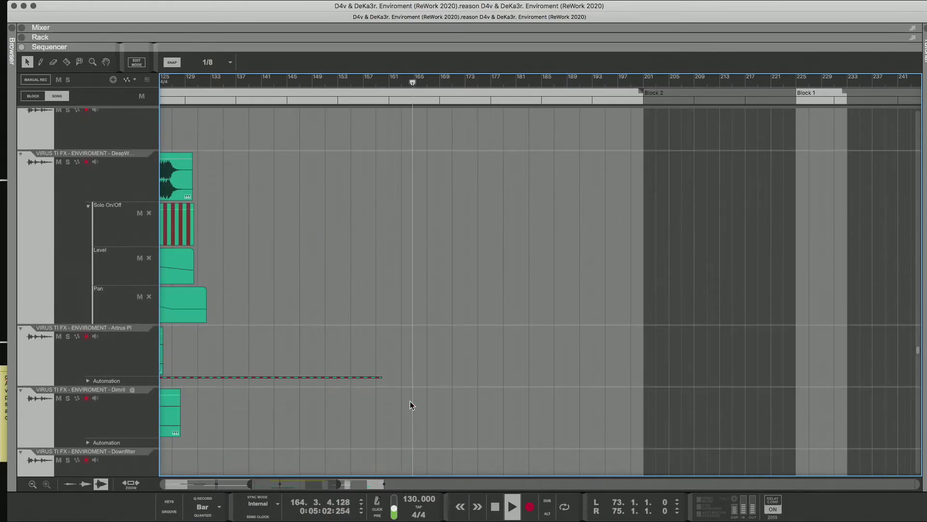
pyautogui.scroll(-12, 410, 401)
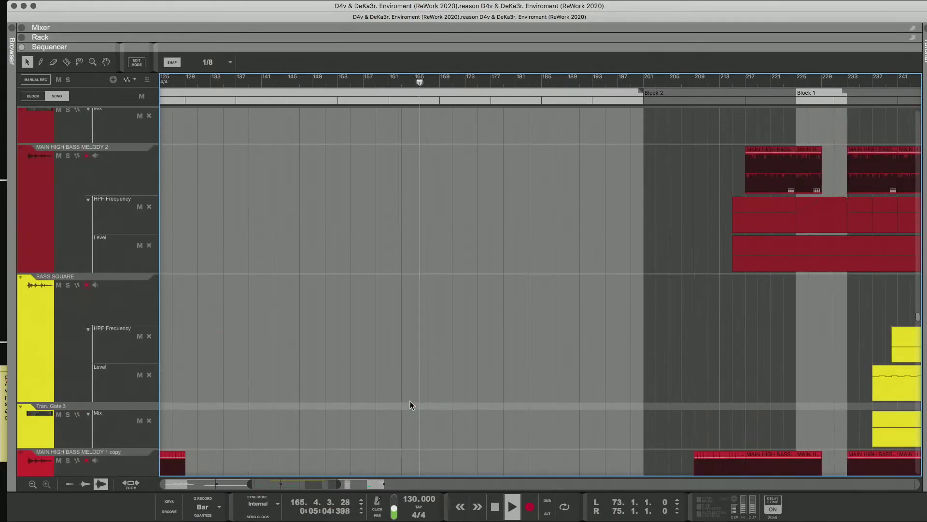
pyautogui.scroll(10, 410, 404)
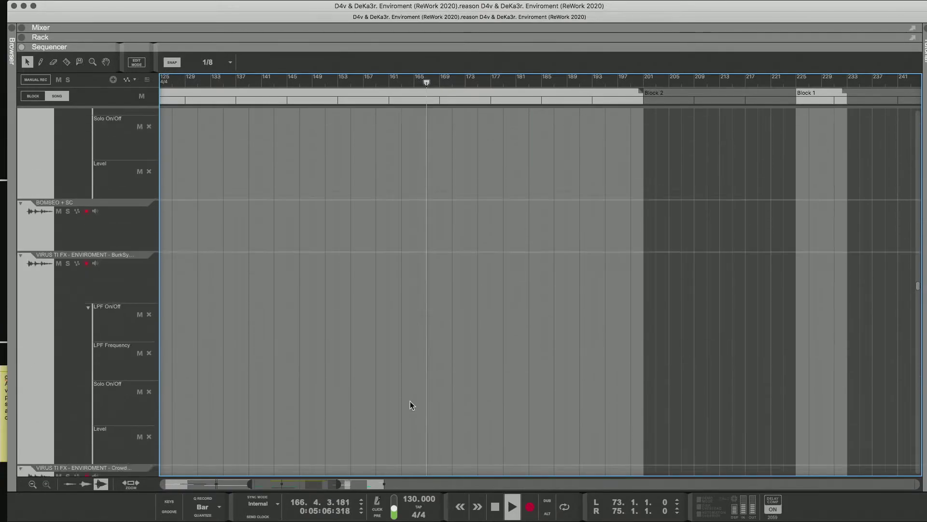
pyautogui.scroll(10, 410, 405)
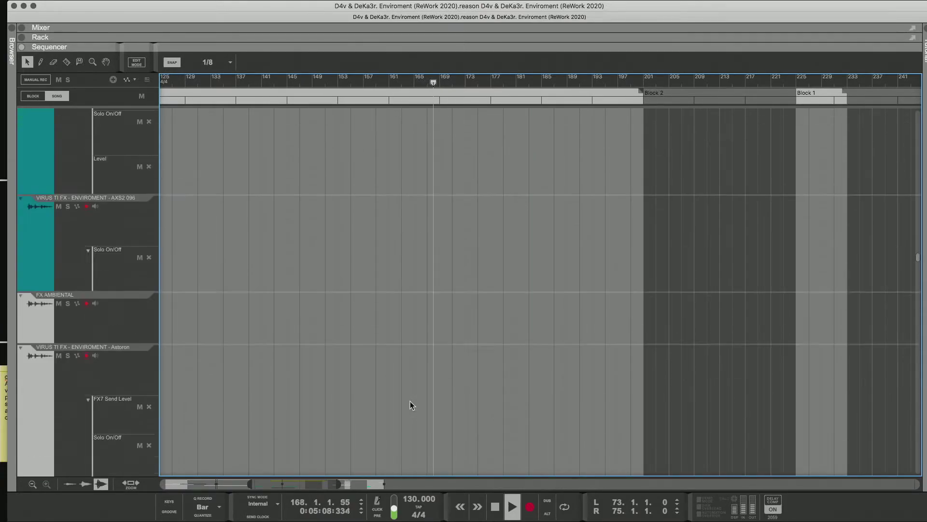
pyautogui.scroll(10, 410, 405)
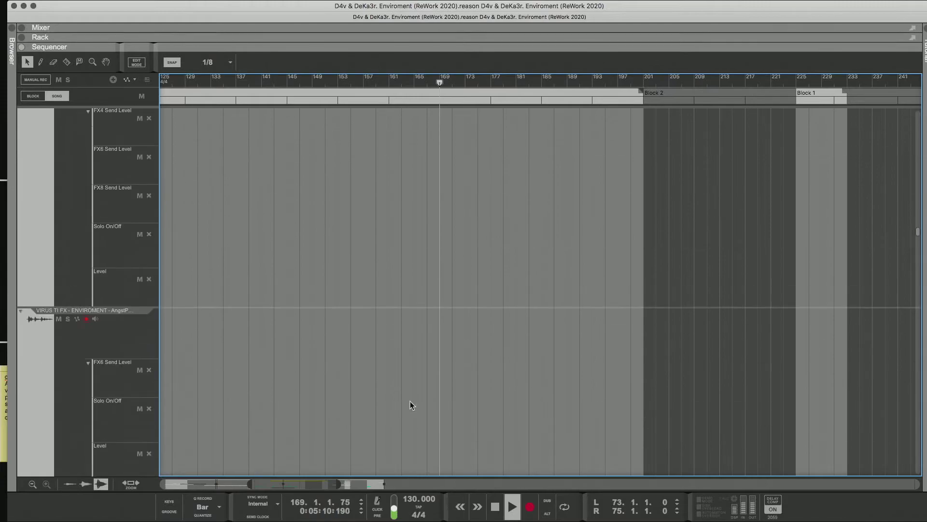
pyautogui.scroll(10, 410, 405)
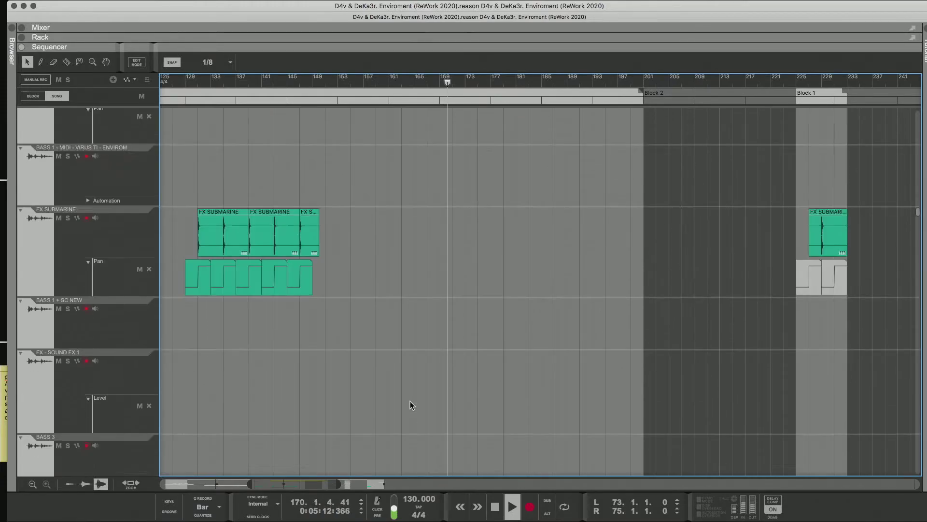
pyautogui.scroll(10, 410, 403)
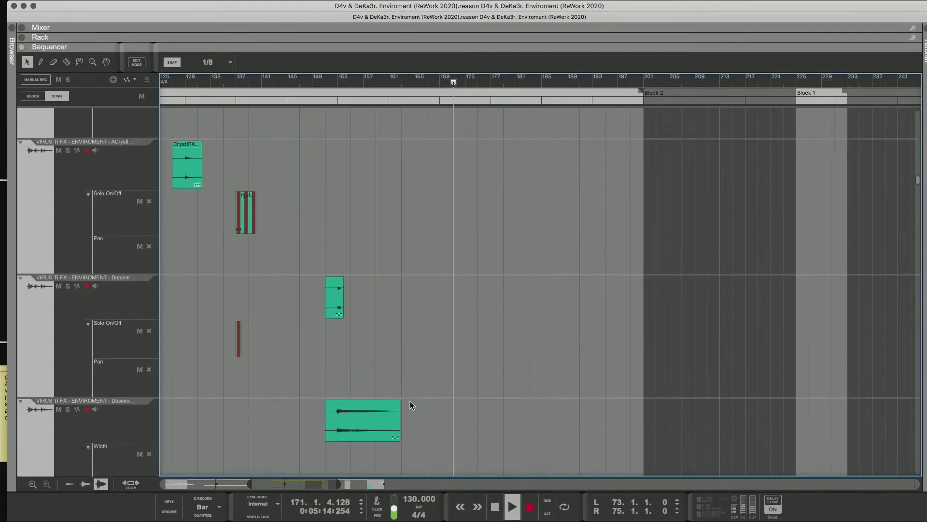
pyautogui.scroll(6, 410, 404)
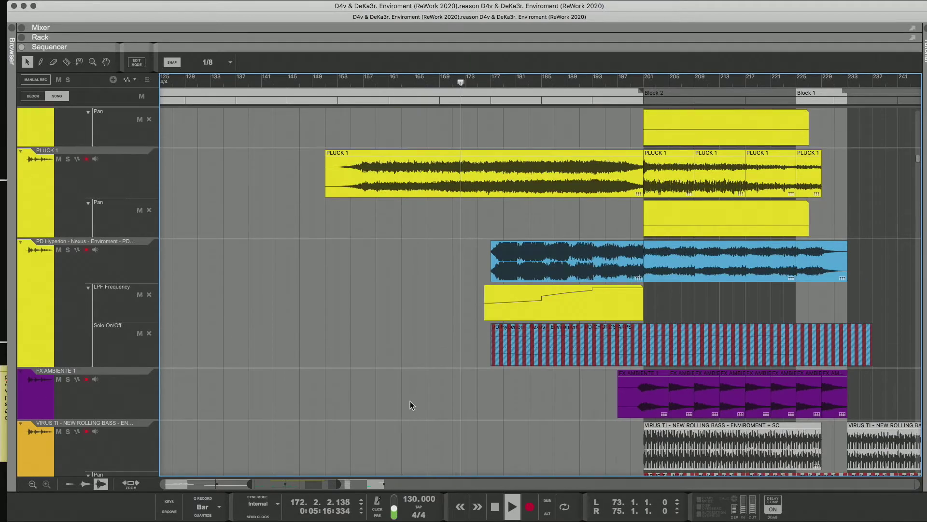
# In the PD Hyperion LPF Frequency clip, move the lower bar 185 point to bar 183 at 738 and raise the other bar 185 point to 764.
pyautogui.doubleClick(535, 305)
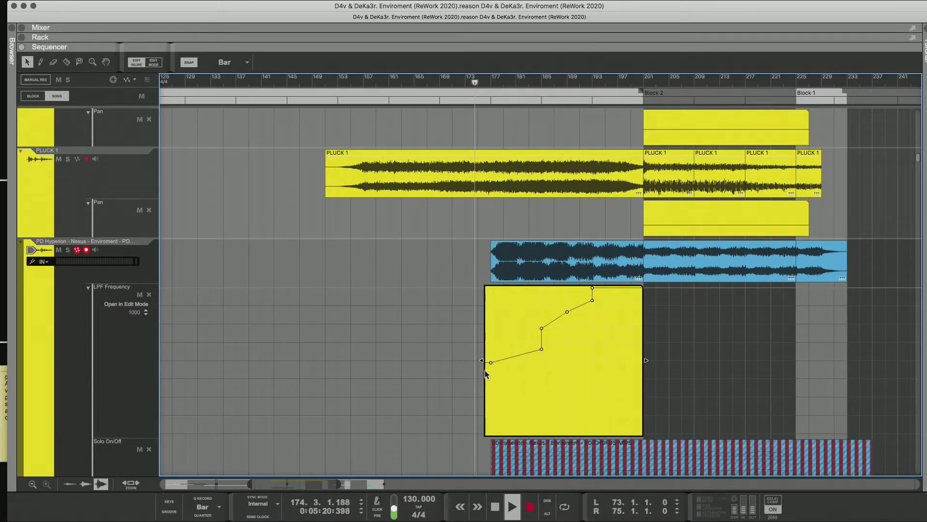
pyautogui.moveTo(250, 484); pyautogui.dragTo(328, 485)
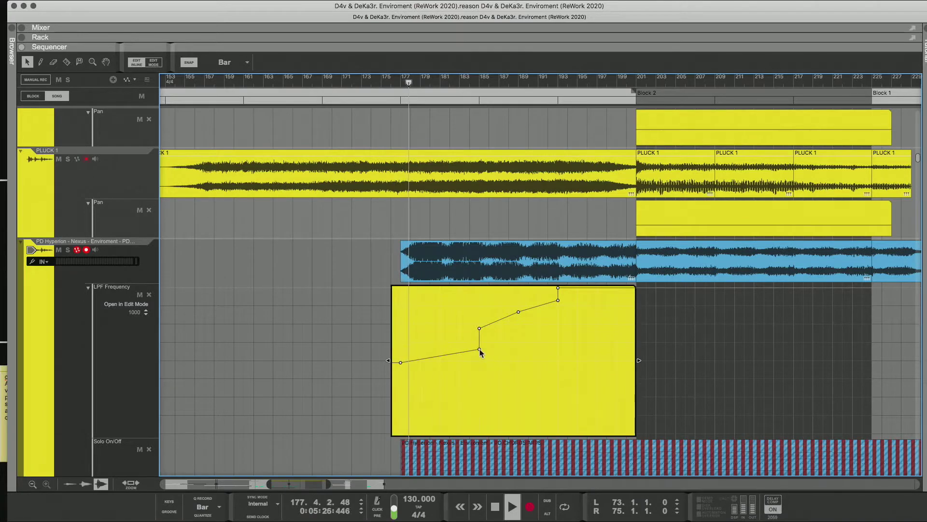
pyautogui.moveTo(479, 349); pyautogui.dragTo(459, 338)
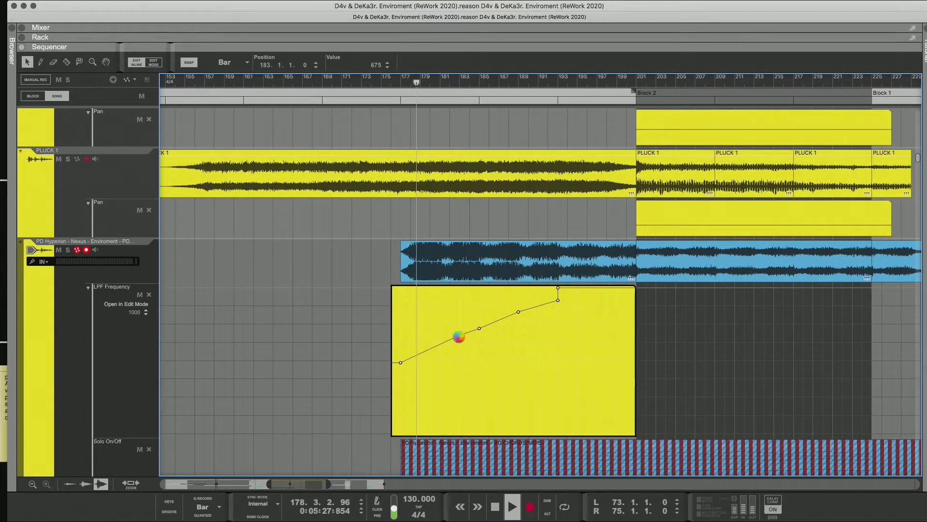
pyautogui.moveTo(459, 337); pyautogui.dragTo(462, 328)
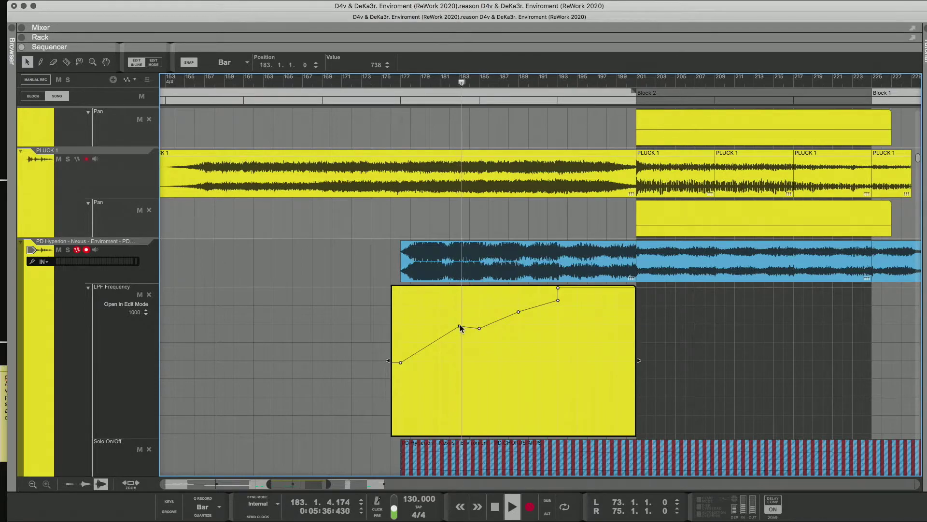
pyautogui.moveTo(479, 328); pyautogui.dragTo(479, 322)
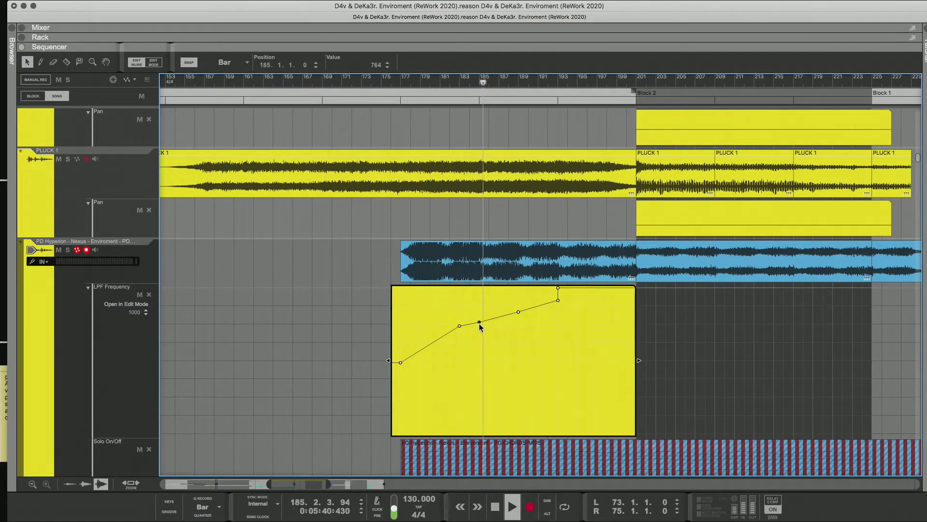
# Add LPF Frequency points at bar 187 with value 835 and at bar 180 with value 563, replaying from about bar 176 in between.
pyautogui.click(489, 318)
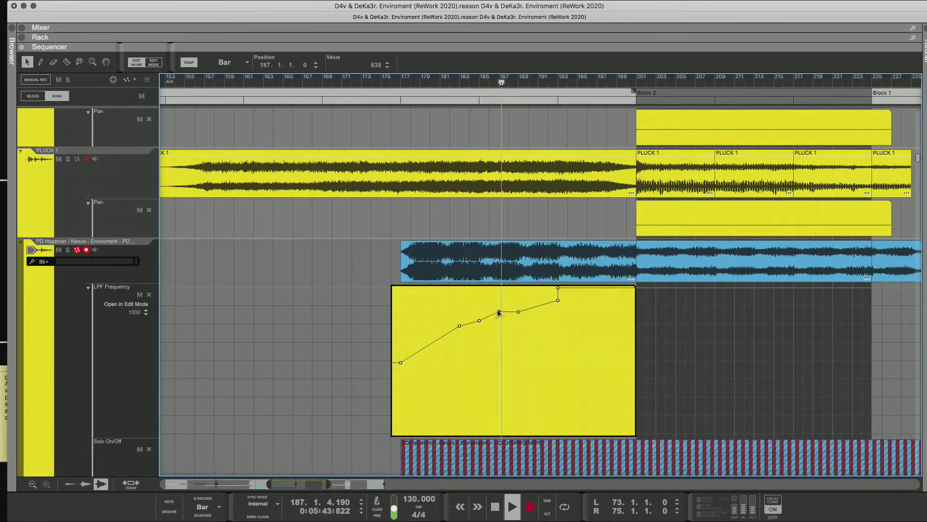
pyautogui.click(499, 313)
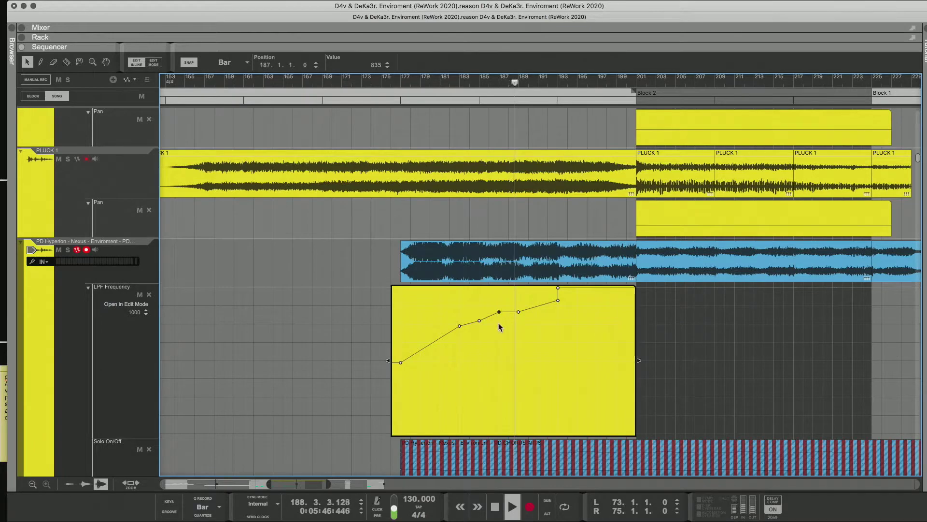
pyautogui.click(388, 84)
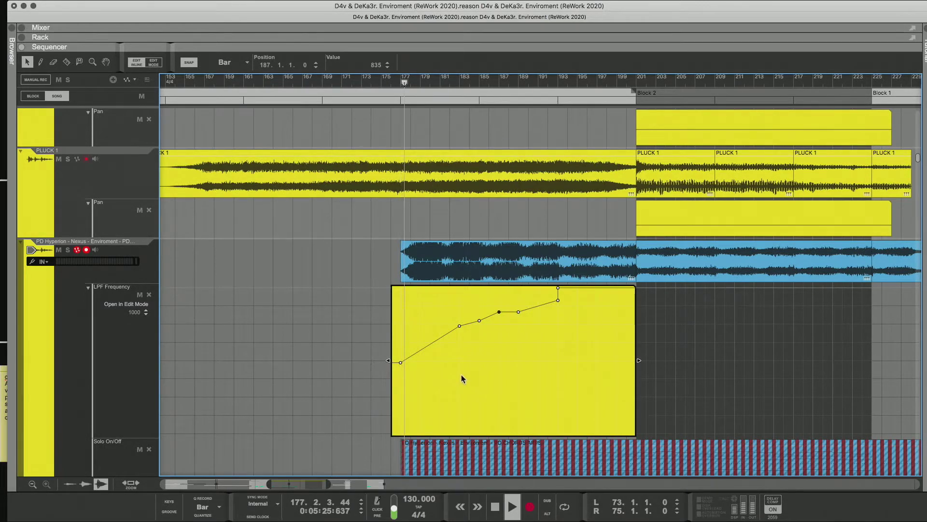
pyautogui.click(430, 342)
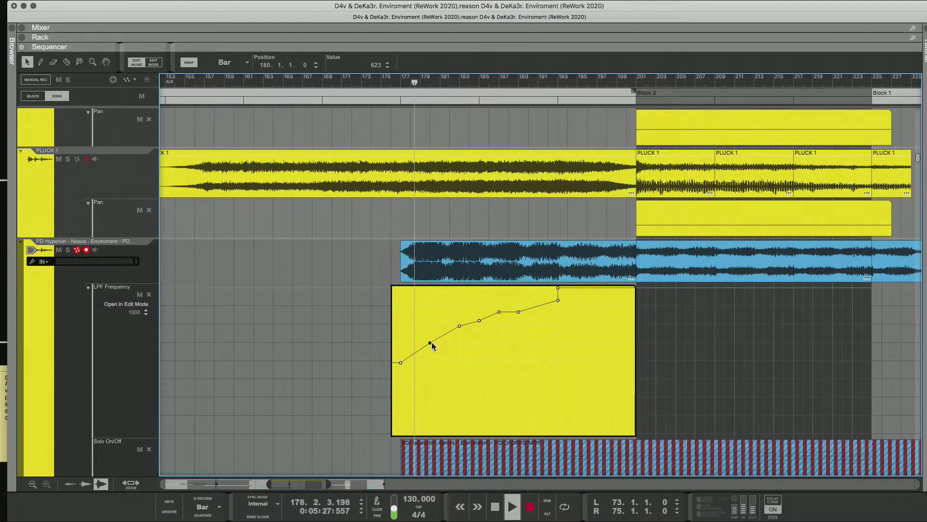
pyautogui.moveTo(430, 342); pyautogui.dragTo(431, 349)
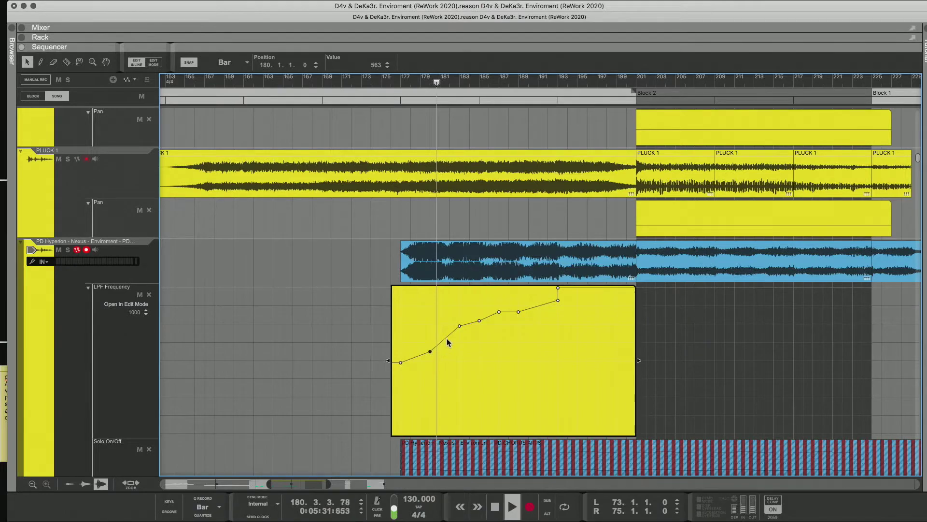
# In the PD Hyperion LPF Frequency clip, raise the bar 185 point to 794 and the bar 189 point to 855.
pyautogui.click(479, 320)
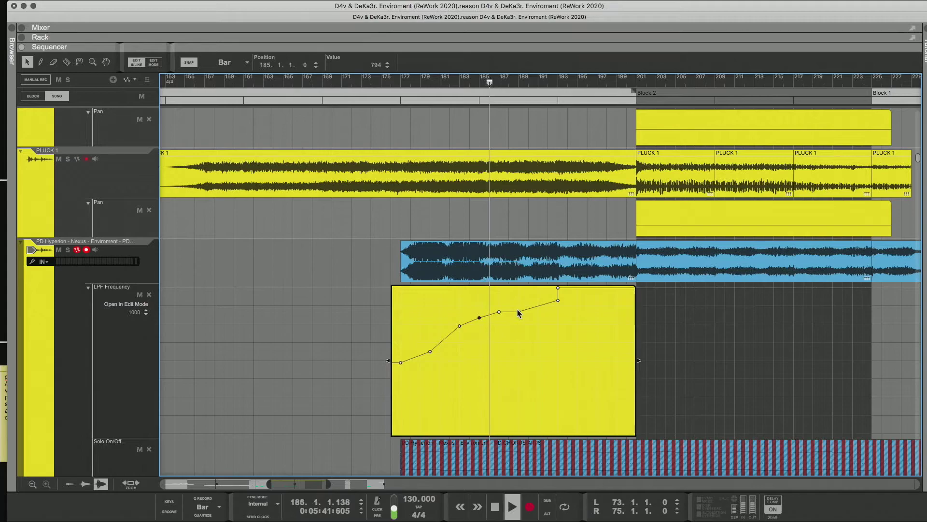
pyautogui.moveTo(518, 311); pyautogui.dragTo(518, 308)
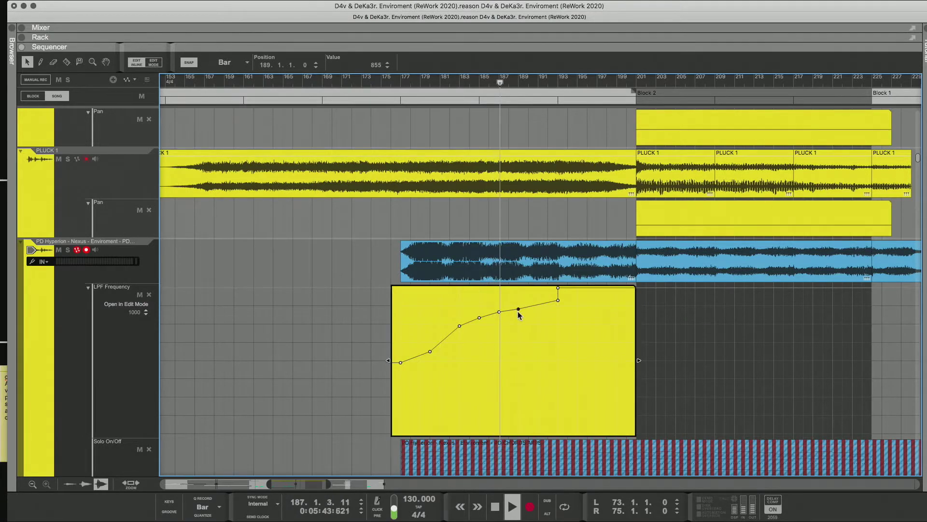
pyautogui.click(558, 300)
pyautogui.press('Delete')
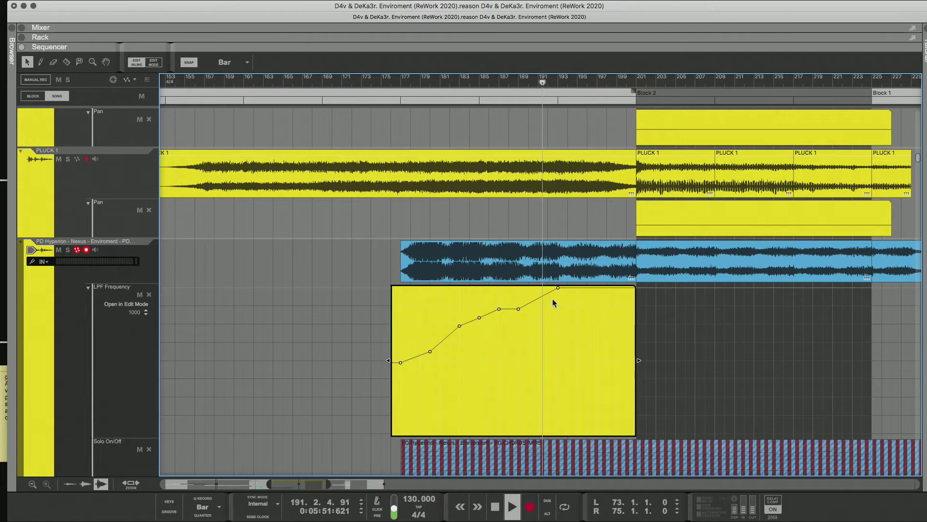
pyautogui.press('super+z')
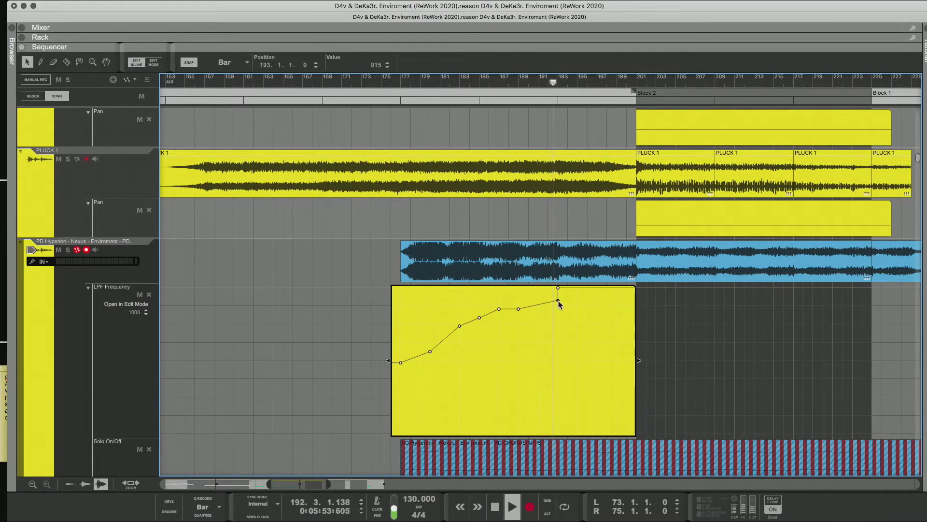
# Turn the end of the LPF Frequency curve into a descent from the 915 point at bar 193, through bar 197, to 486 at bar 199.
pyautogui.moveTo(558, 288); pyautogui.dragTo(589, 288)
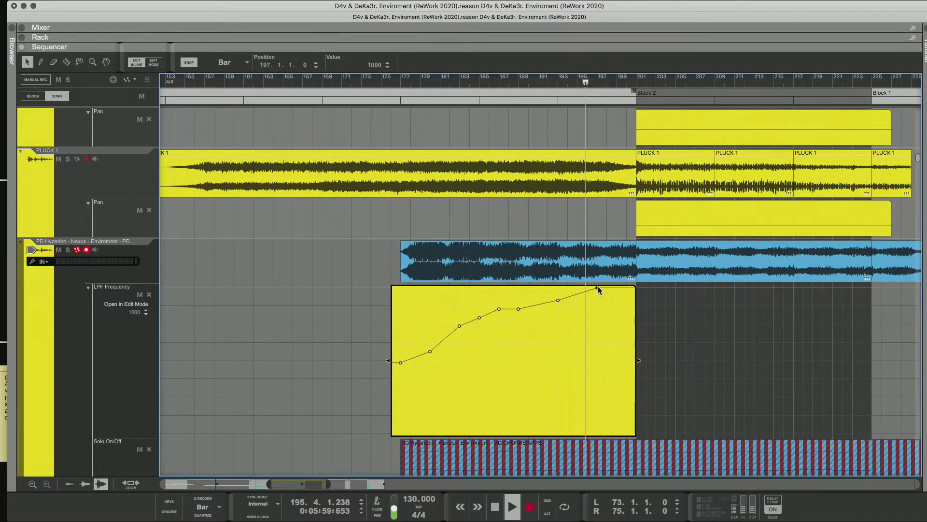
pyautogui.moveTo(598, 287); pyautogui.dragTo(617, 345)
pyautogui.click(616, 329)
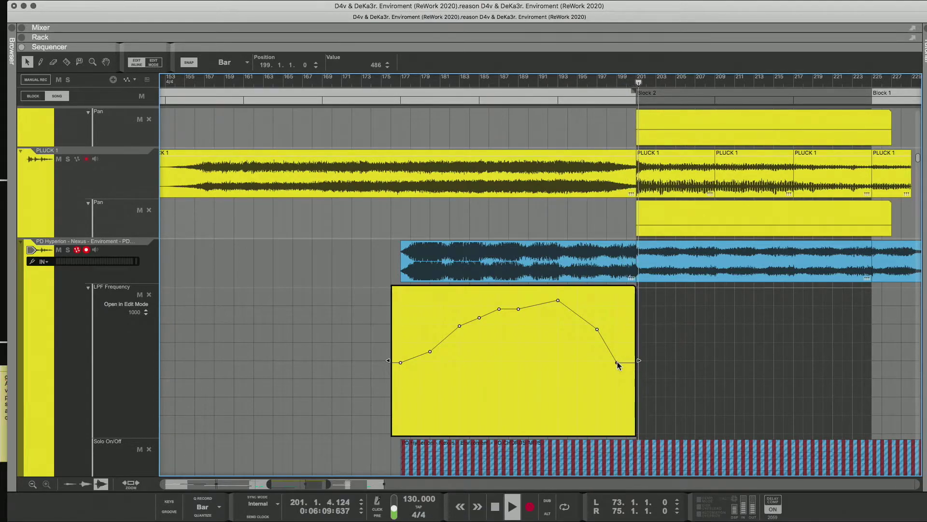
# Replay from about bar 176, raising the LPF Frequency point at bar 185 to 814 and lowering the bar 193 point to 835.
pyautogui.click(395, 86)
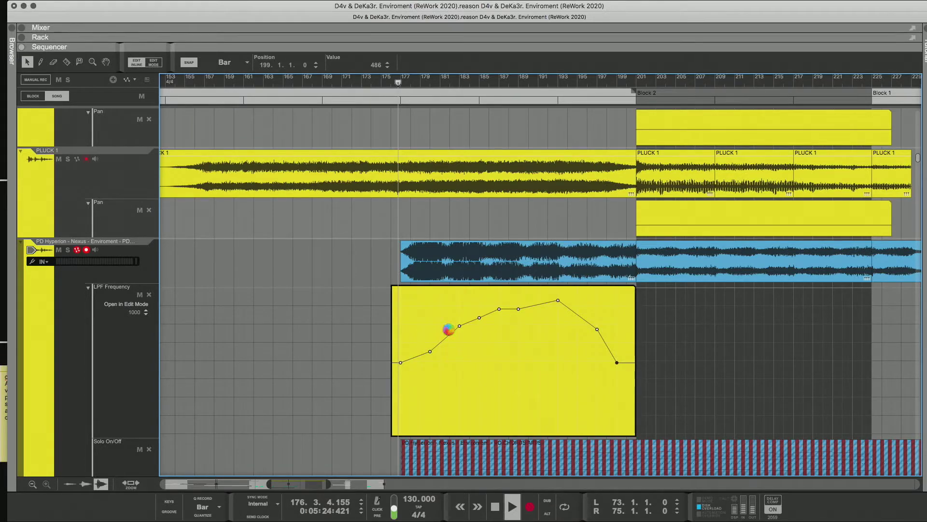
pyautogui.click(479, 316)
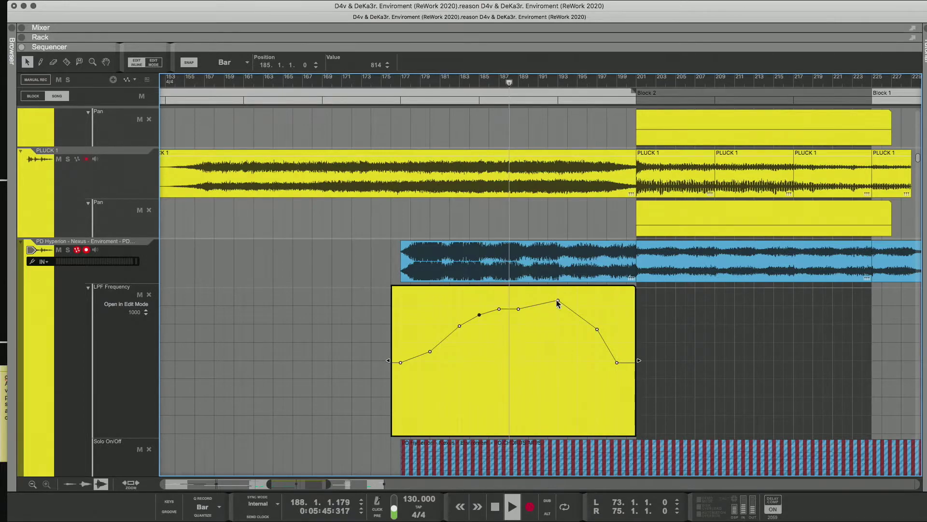
pyautogui.moveTo(558, 301); pyautogui.dragTo(559, 316)
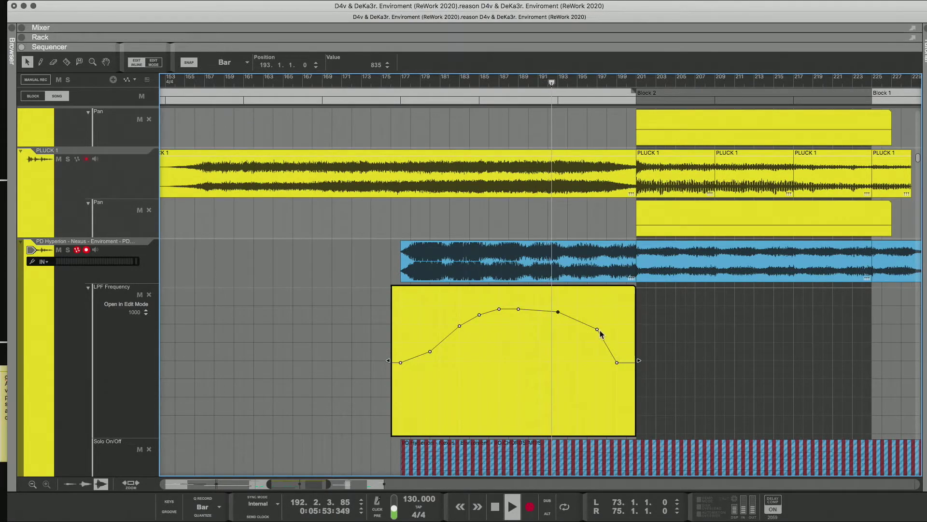
# Lower the bar 197 LPF Frequency point slightly, add an end point at bar 201 with 251, and move the bar 199 point to bar 198 at 456.
pyautogui.moveTo(597, 328); pyautogui.dragTo(635, 398)
pyautogui.click(627, 369)
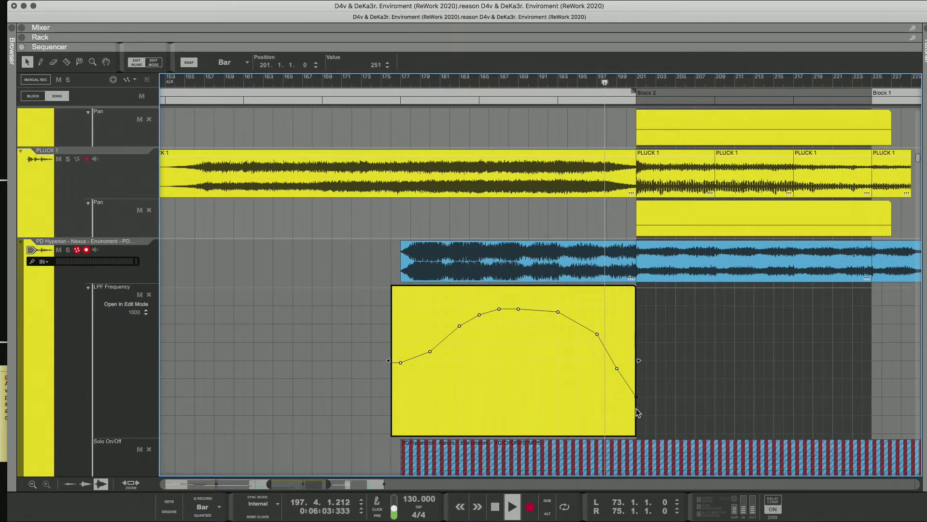
pyautogui.click(607, 368)
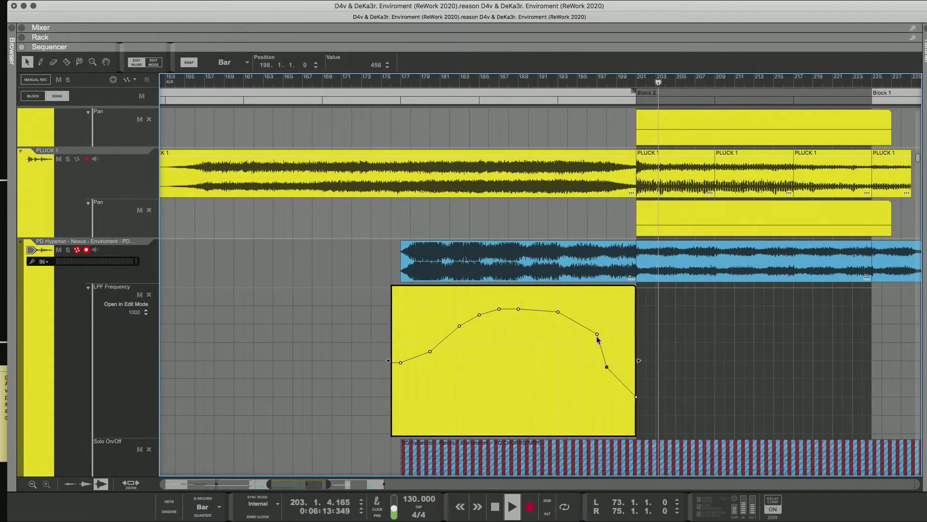
# Replay from about bar 197, placing an LPF Frequency point at bar 199 with 393 and raising the curve's end at bar 201 to 603.
pyautogui.click(597, 82)
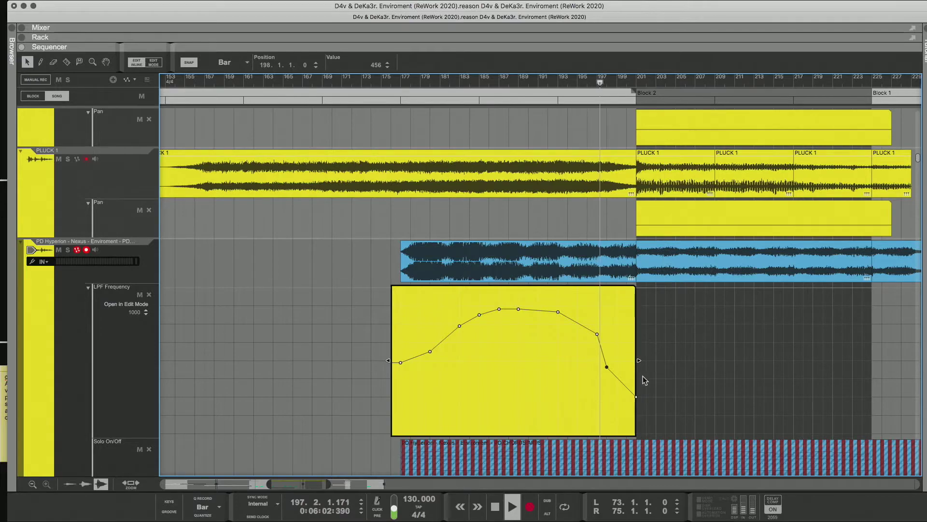
pyautogui.click(618, 375)
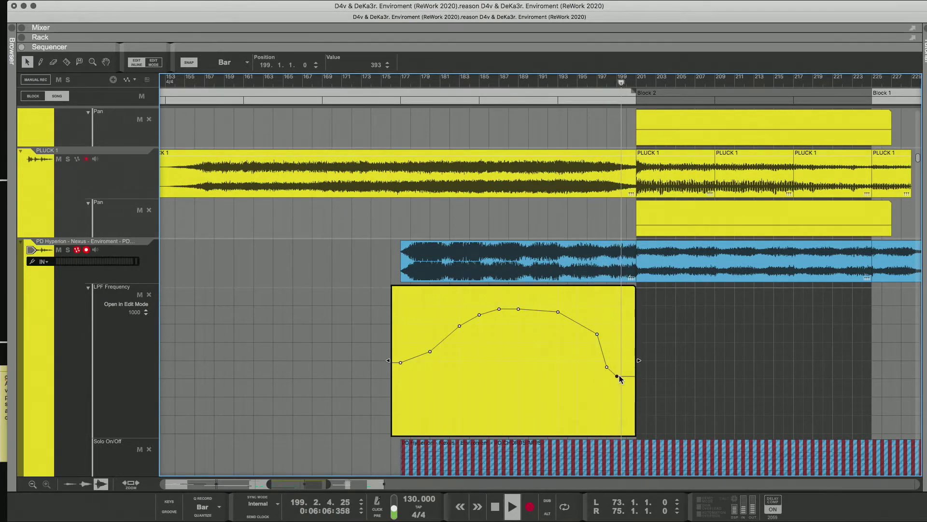
pyautogui.click(626, 376)
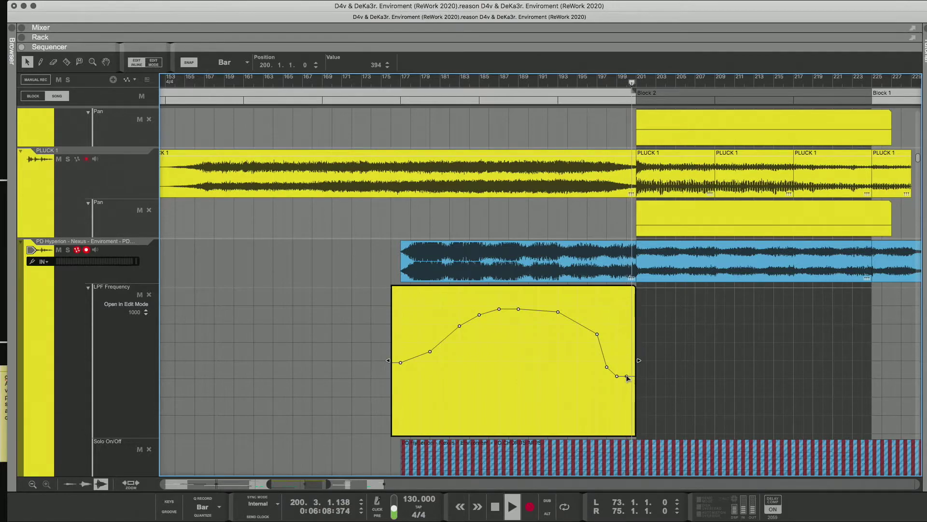
pyautogui.moveTo(633, 345); pyautogui.dragTo(635, 346)
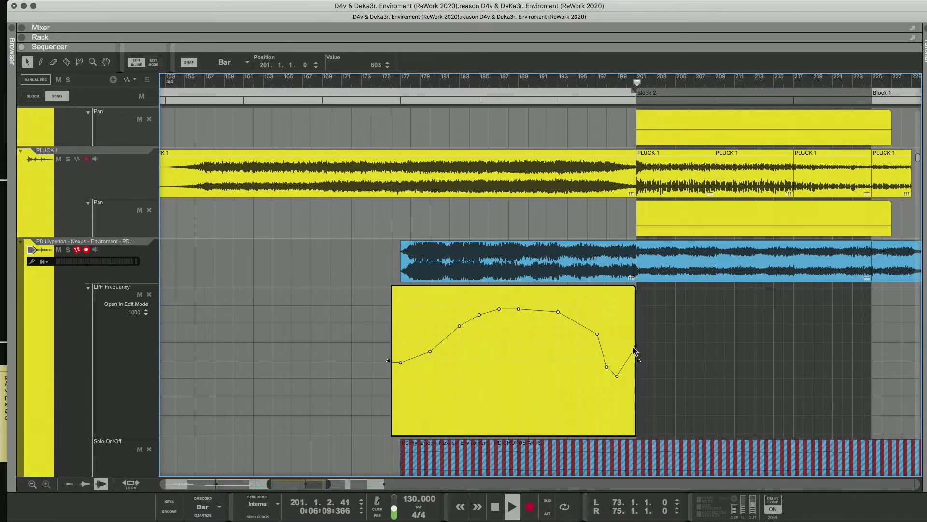
# Replay from about bar 198, raise the bar 201 LPF Frequency point further, and add a point at bar 200 with value 523.
pyautogui.click(608, 83)
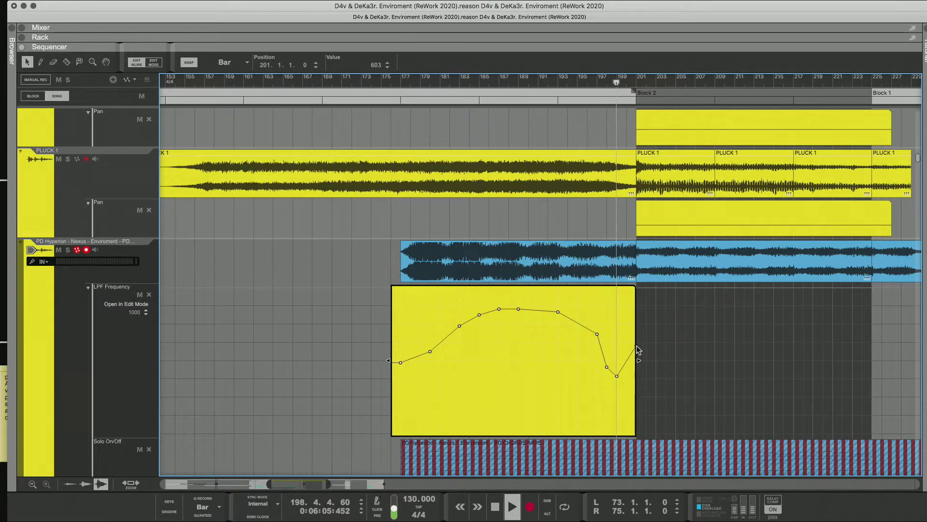
pyautogui.moveTo(636, 345); pyautogui.dragTo(636, 329)
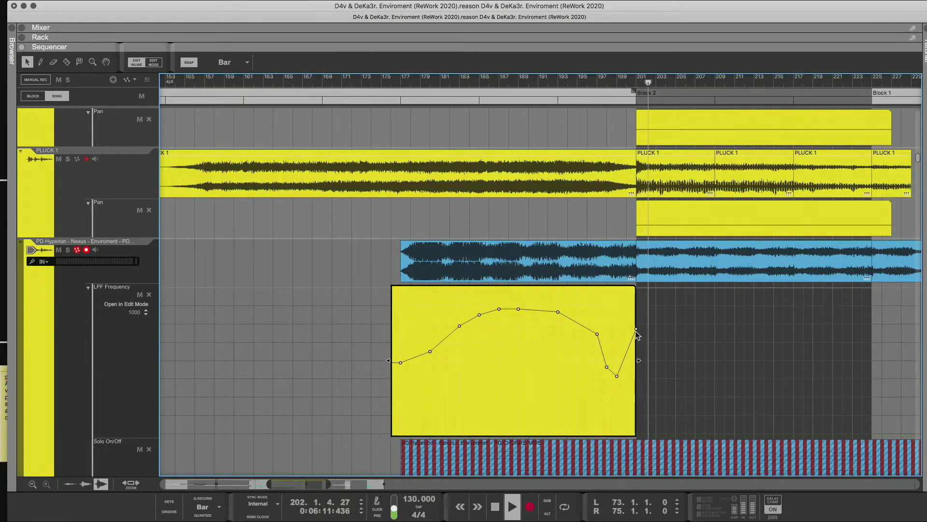
pyautogui.moveTo(636, 328); pyautogui.dragTo(628, 358)
pyautogui.click(627, 356)
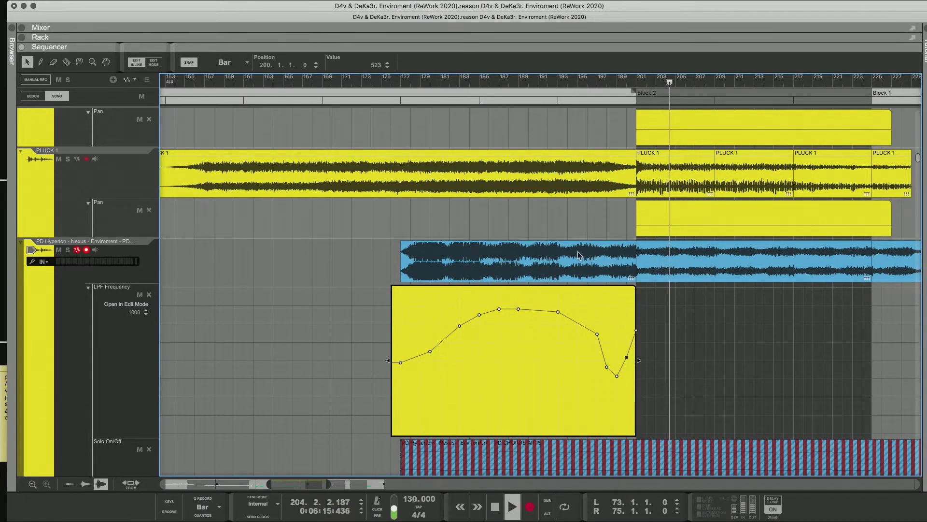
# Set the snap to 1/8, then move the bar 200 LPF Frequency point to 200.2.3 at value 457, auditioning the passage into bar 201.
pyautogui.click(603, 87)
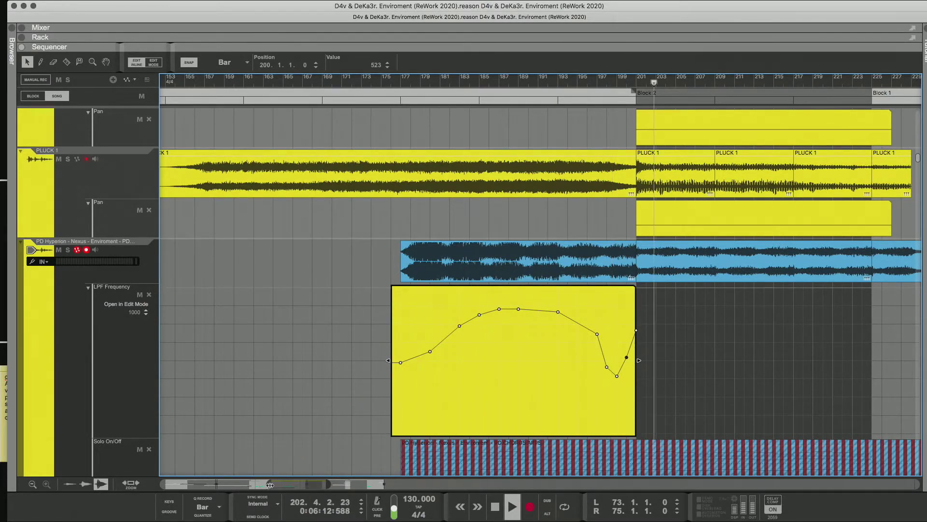
pyautogui.moveTo(272, 483); pyautogui.dragTo(310, 486)
pyautogui.click(231, 62)
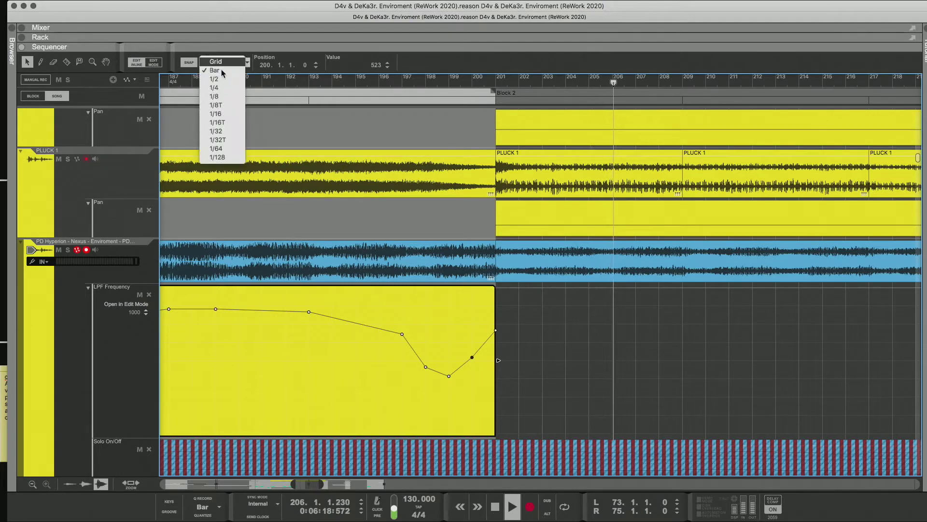
pyautogui.click(227, 95)
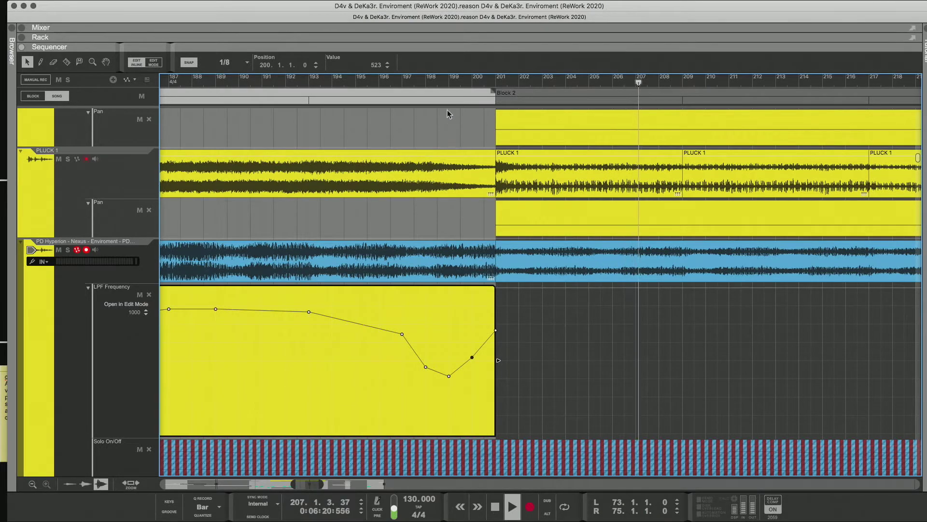
pyautogui.click(418, 83)
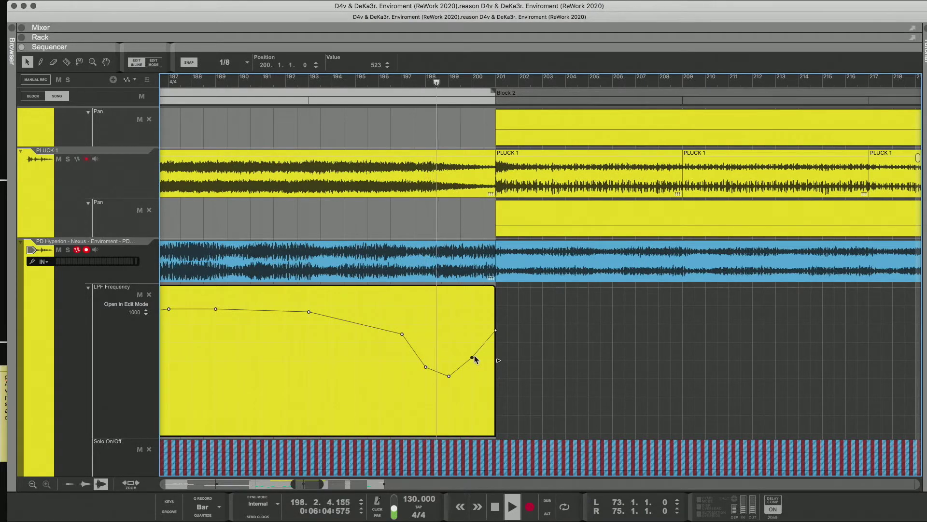
pyautogui.moveTo(472, 358); pyautogui.dragTo(482, 367)
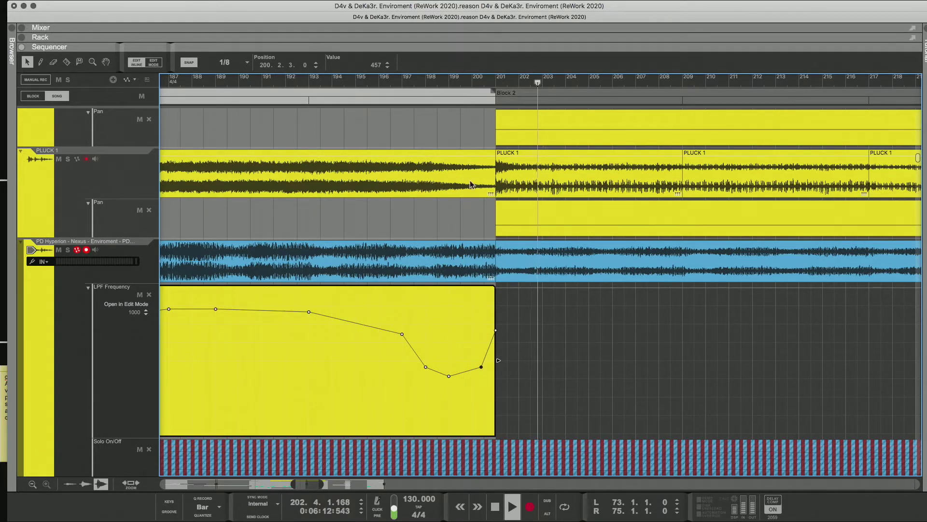
# Replay from about bar 198 and fine-tune the last LPF Frequency point before bar 201 to position 200.3.1 with value 434.
pyautogui.click(436, 83)
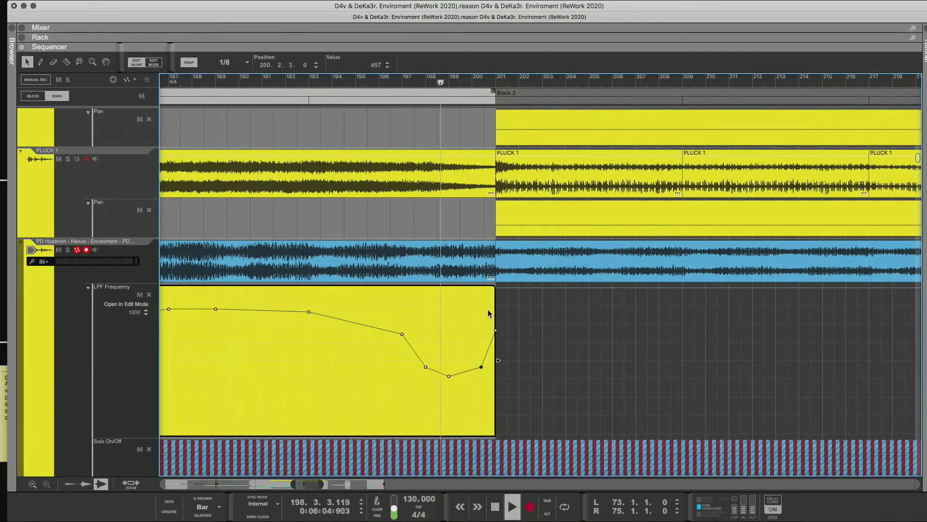
pyautogui.click(478, 369)
pyautogui.moveTo(480, 366); pyautogui.dragTo(480, 373)
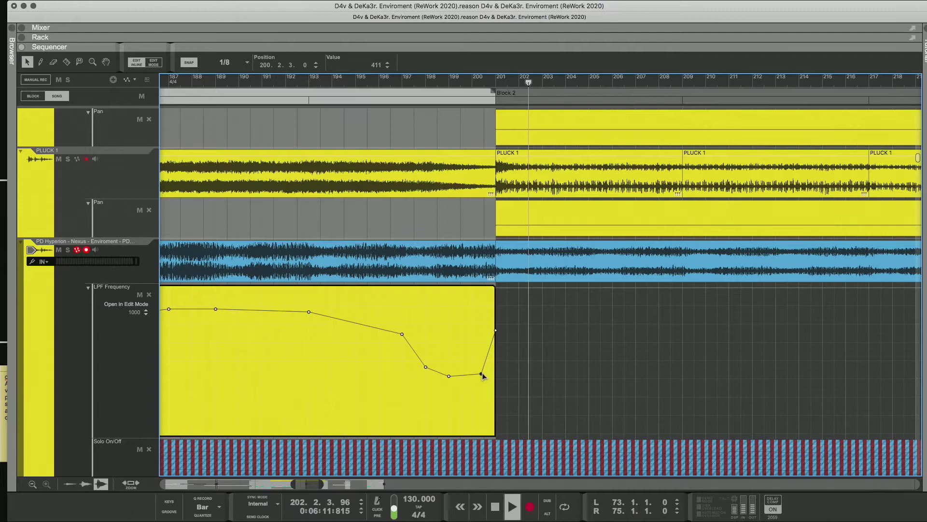
pyautogui.moveTo(482, 373); pyautogui.dragTo(485, 372)
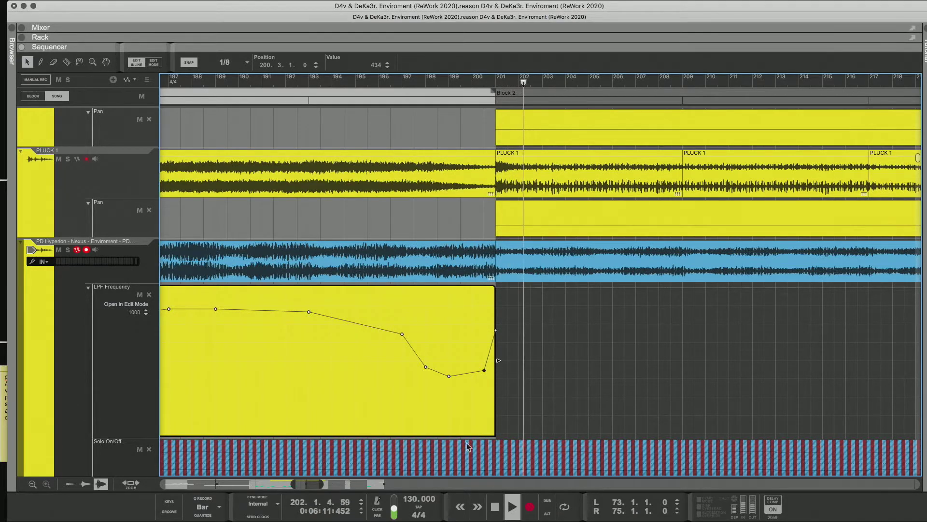
# Bring up the sticky note and check the remaining revision points.
pyautogui.moveTo(320, 485); pyautogui.dragTo(333, 485)
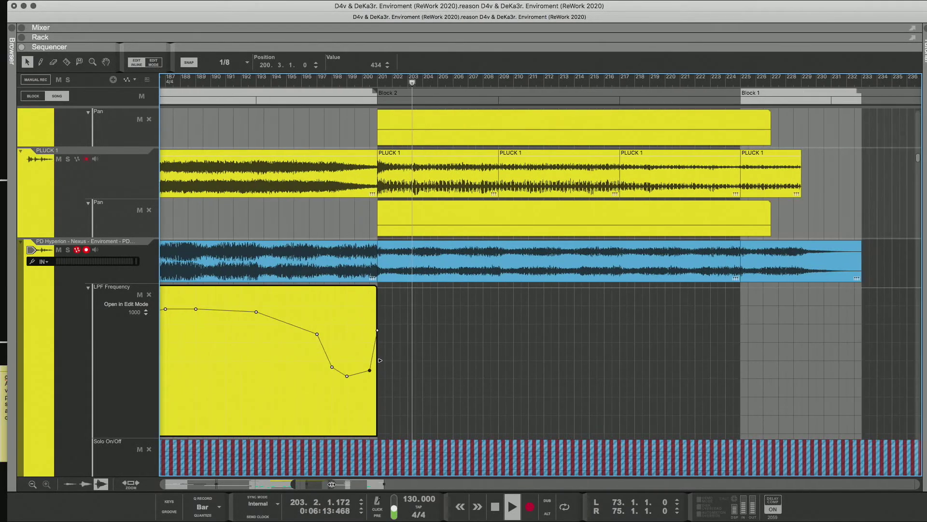
pyautogui.click(4, 424)
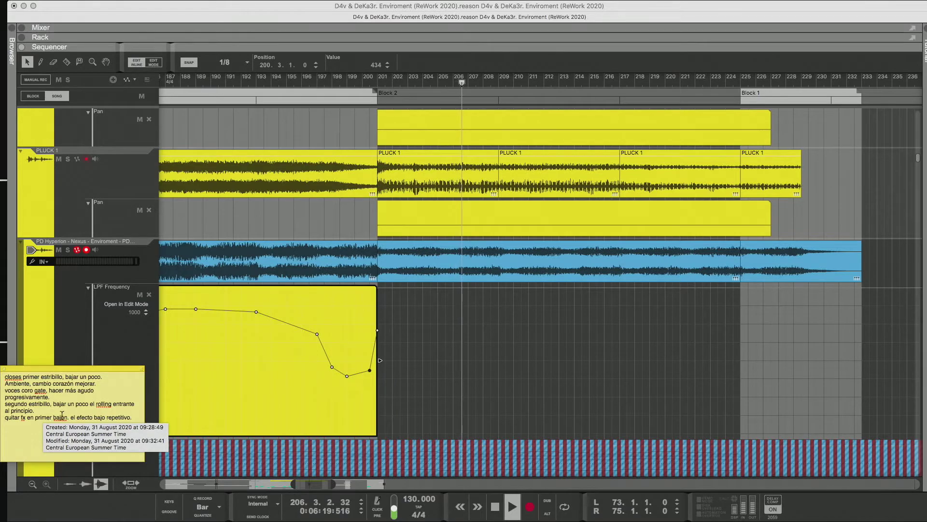
pyautogui.click(468, 392)
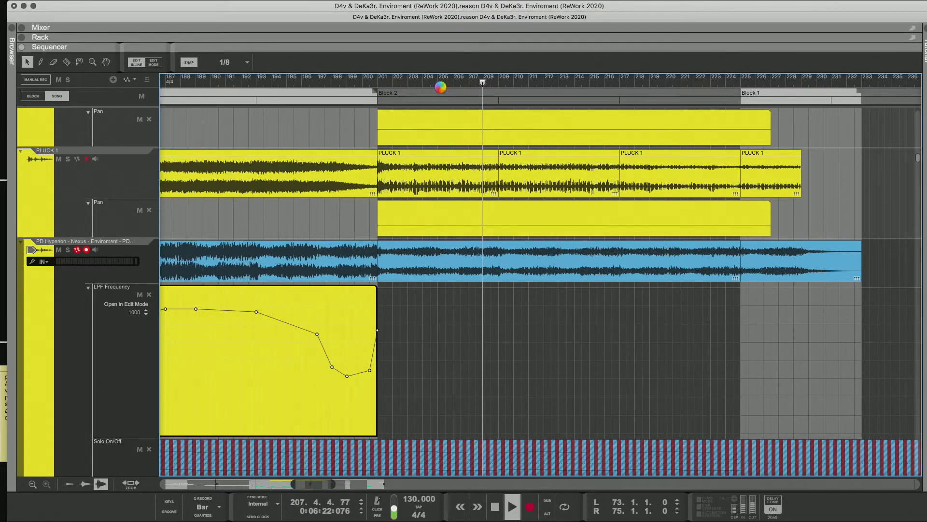
# Replay from bar 201 and split the Level automation clip of the MAIN HIGH BASS MELODY 1 copy track at about bar 220.
pyautogui.click(375, 83)
pyautogui.scroll(8, 497, 239)
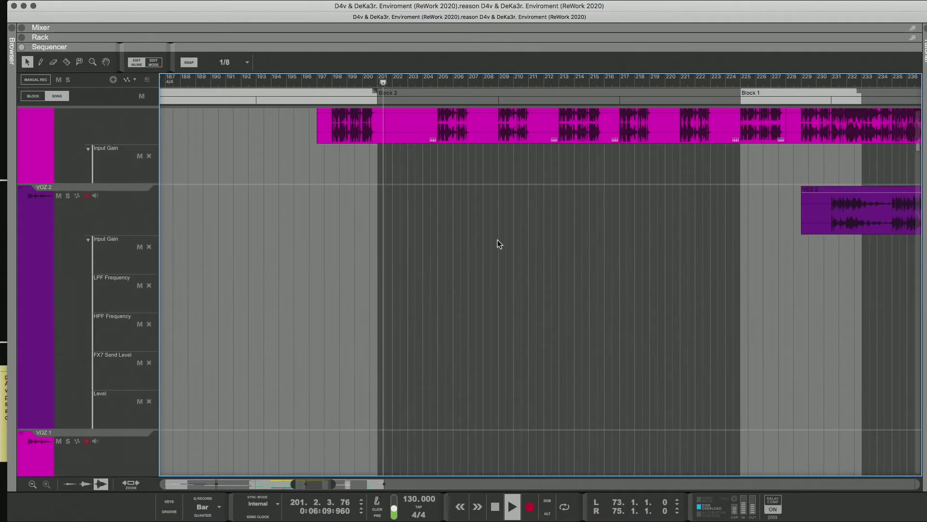
pyautogui.scroll(-4, 497, 239)
pyautogui.scroll(-10, 498, 239)
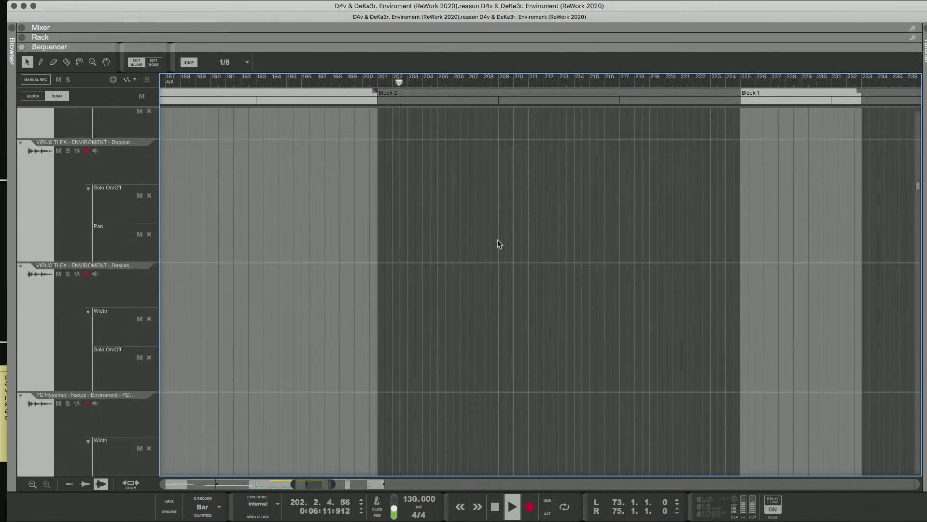
pyautogui.scroll(-12, 498, 239)
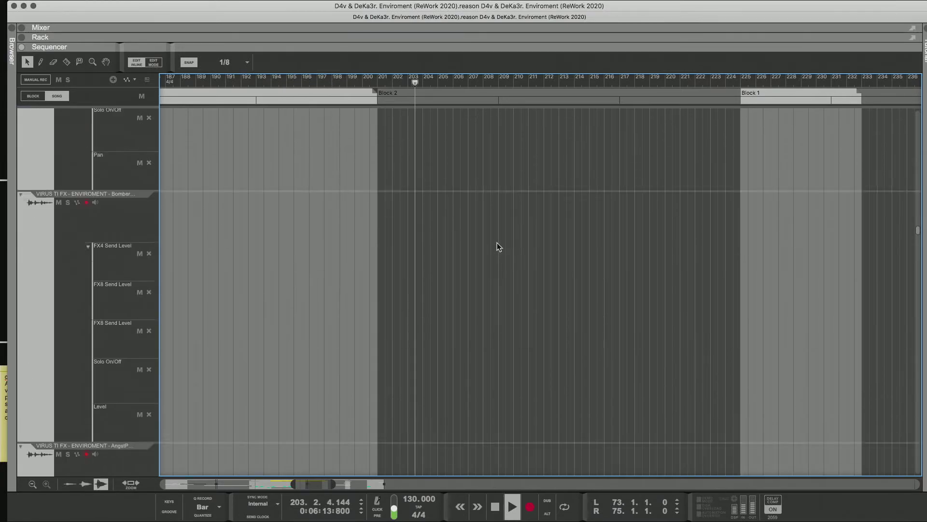
pyautogui.scroll(-8, 497, 243)
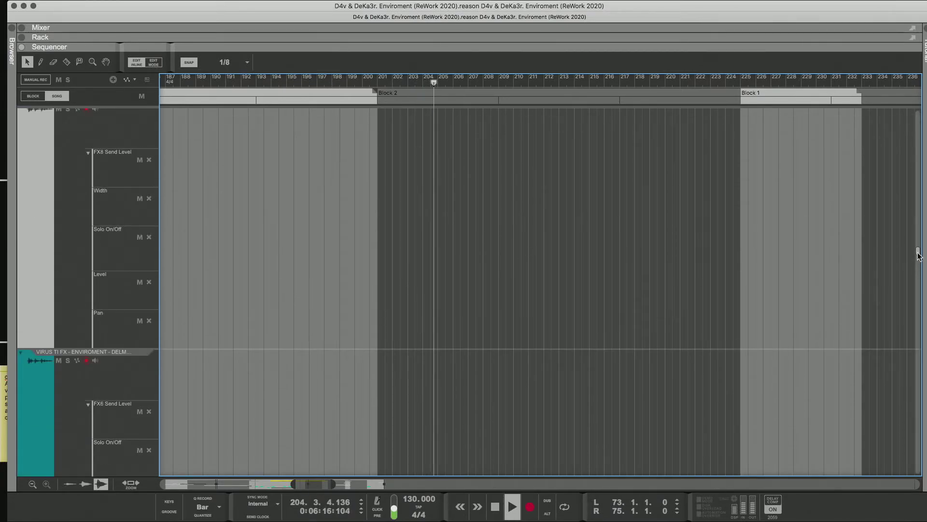
pyautogui.moveTo(917, 251); pyautogui.dragTo(919, 326)
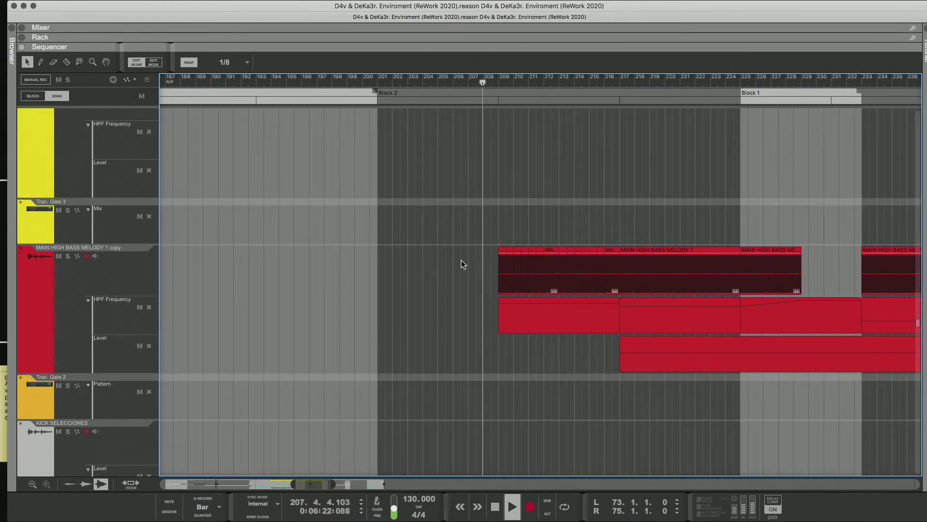
pyautogui.scroll(-5, 461, 261)
pyautogui.moveTo(460, 303); pyautogui.dragTo(517, 264)
pyautogui.scroll(1, 516, 264)
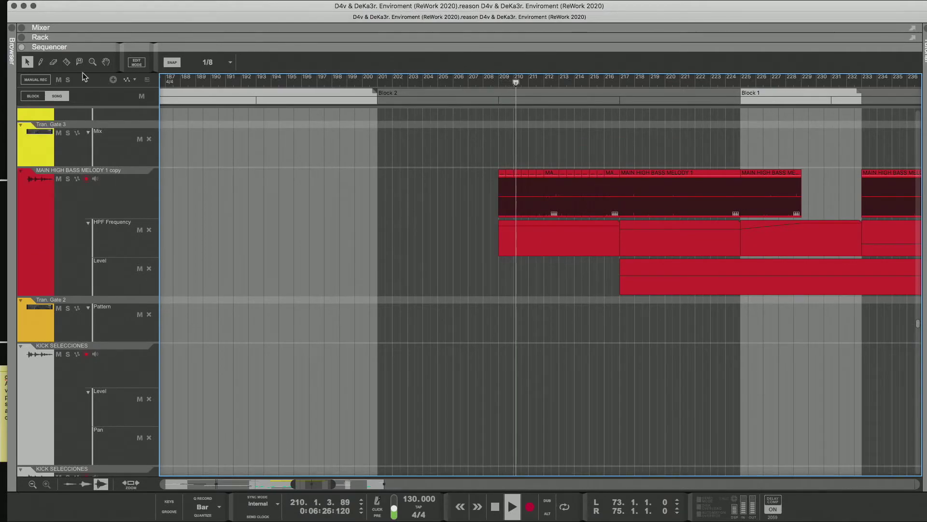
pyautogui.click(67, 62)
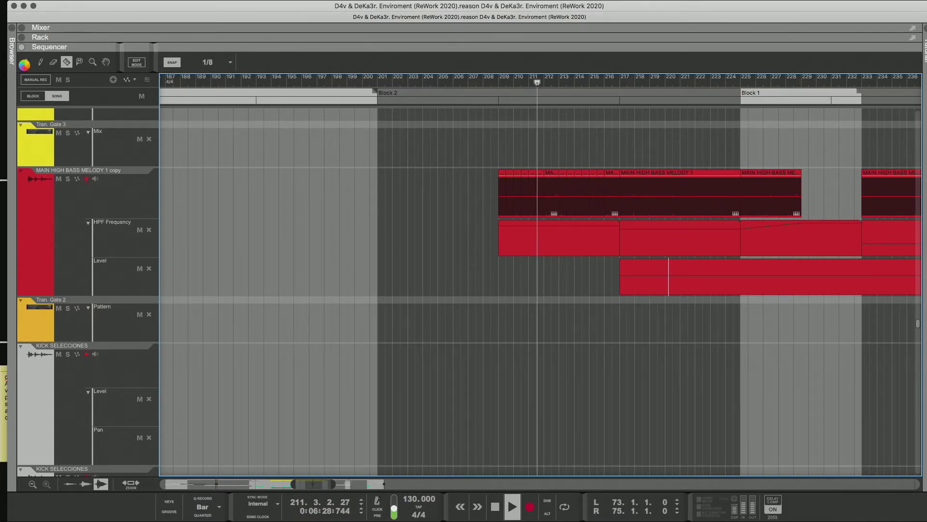
pyautogui.click(26, 63)
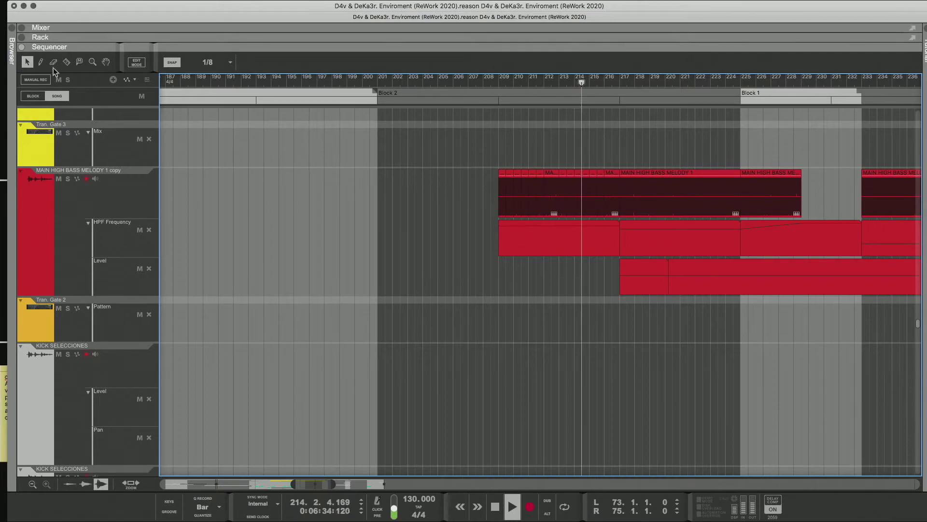
# Copy the short Level clip into the empty stretch before bar 217, set the snap to Bar, and start the copy at bar 209.
pyautogui.click(483, 82)
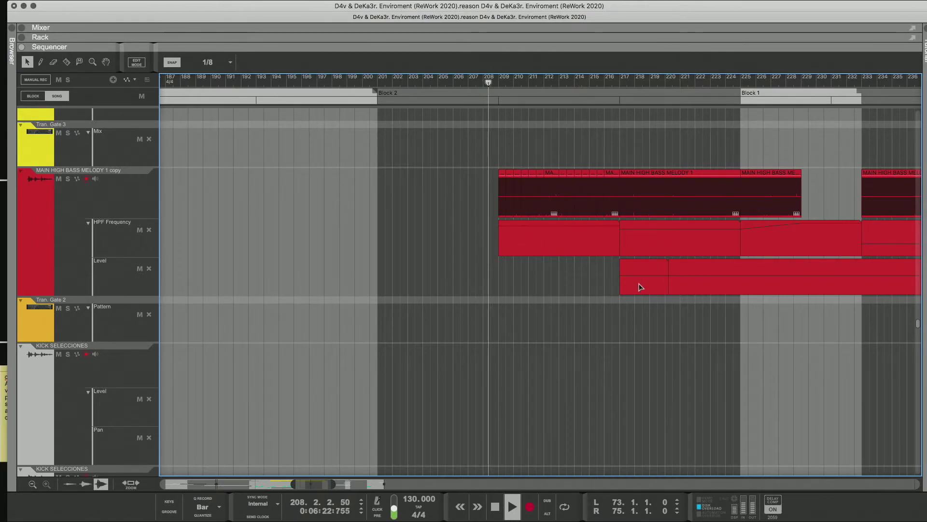
pyautogui.moveTo(638, 279); pyautogui.dragTo(509, 277)
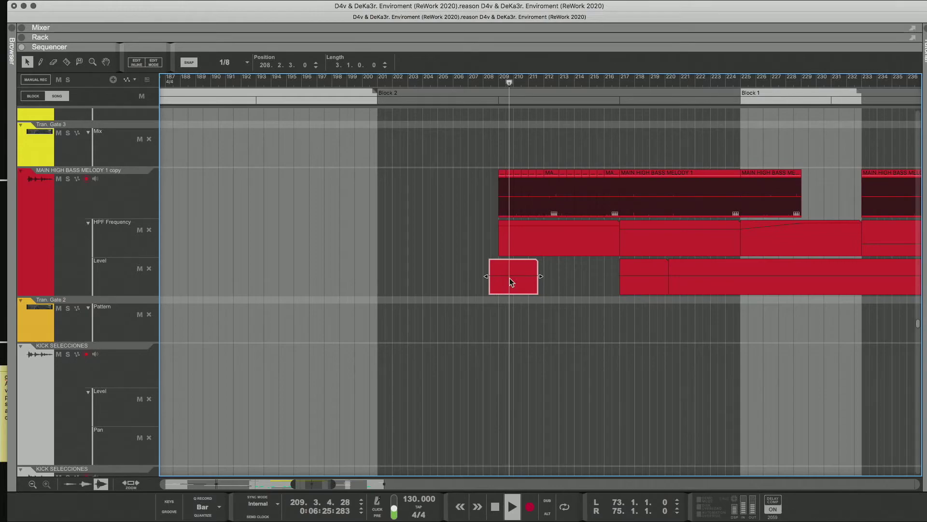
pyautogui.click(233, 62)
pyautogui.click(218, 85)
pyautogui.moveTo(513, 288); pyautogui.dragTo(496, 277)
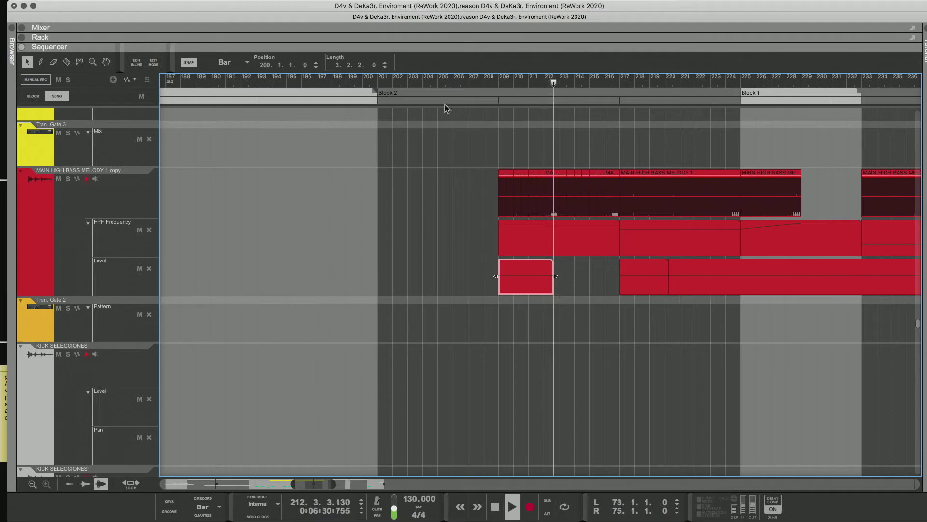
# Replay from about bar 208 and stretch the copied Level clip so it starts at bar 208 and lasts 9 bars.
pyautogui.click(483, 81)
pyautogui.moveTo(556, 275); pyautogui.dragTo(619, 275)
pyautogui.moveTo(496, 277); pyautogui.dragTo(483, 277)
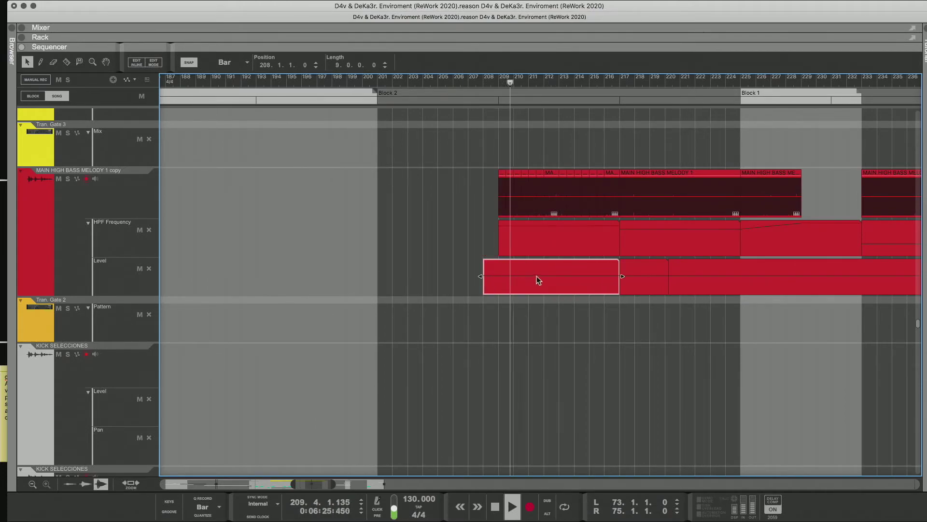
# Open the copied Level clip and adjust its point at 212.2.1, trying 575 and settling on 556 while auditioning from about bar 208.
pyautogui.doubleClick(537, 274)
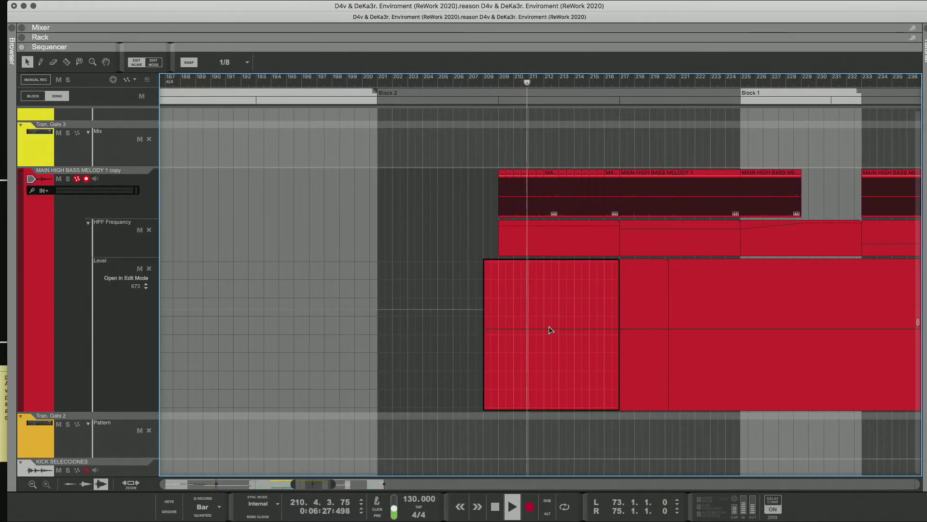
pyautogui.moveTo(551, 330); pyautogui.dragTo(549, 322)
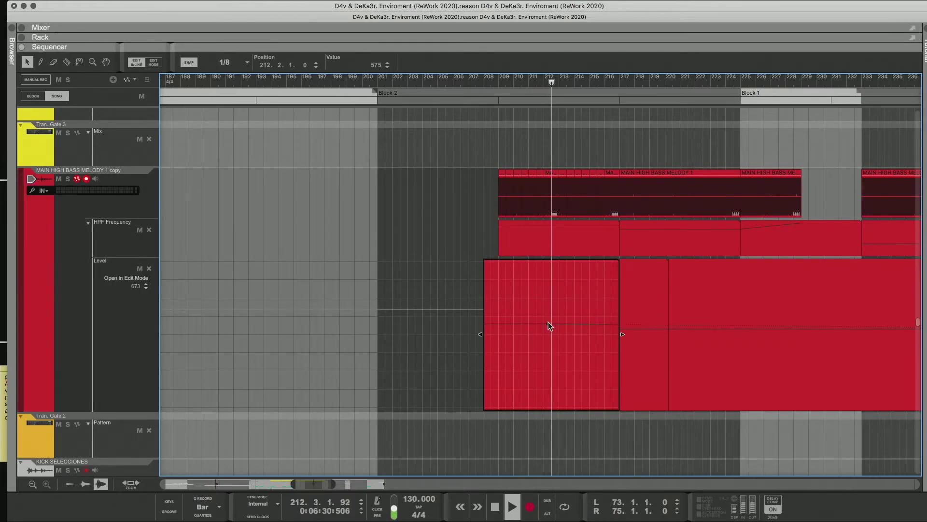
pyautogui.click(478, 82)
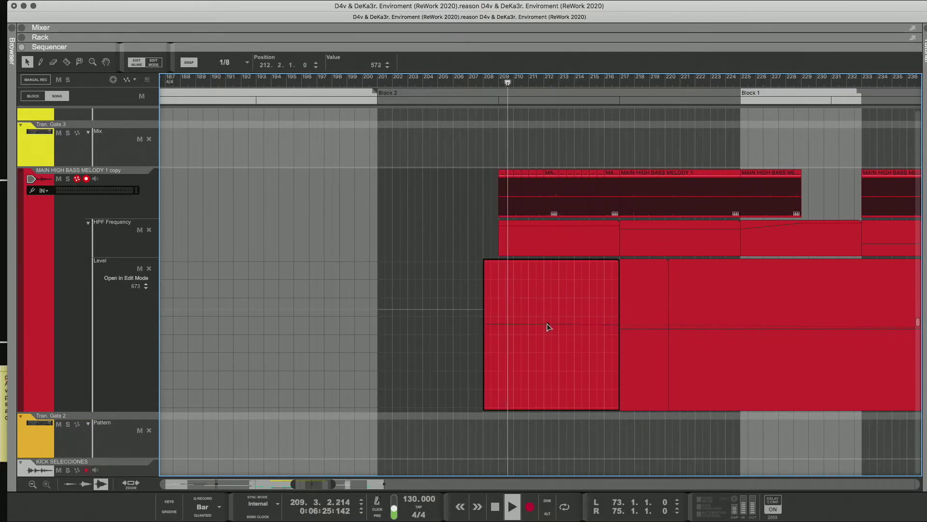
pyautogui.moveTo(547, 322); pyautogui.dragTo(546, 332)
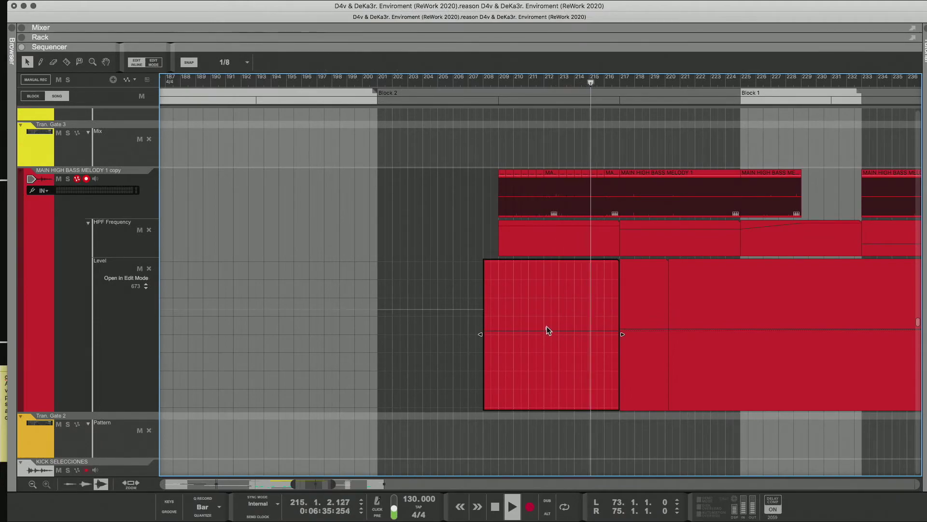
pyautogui.moveTo(546, 330); pyautogui.dragTo(549, 325)
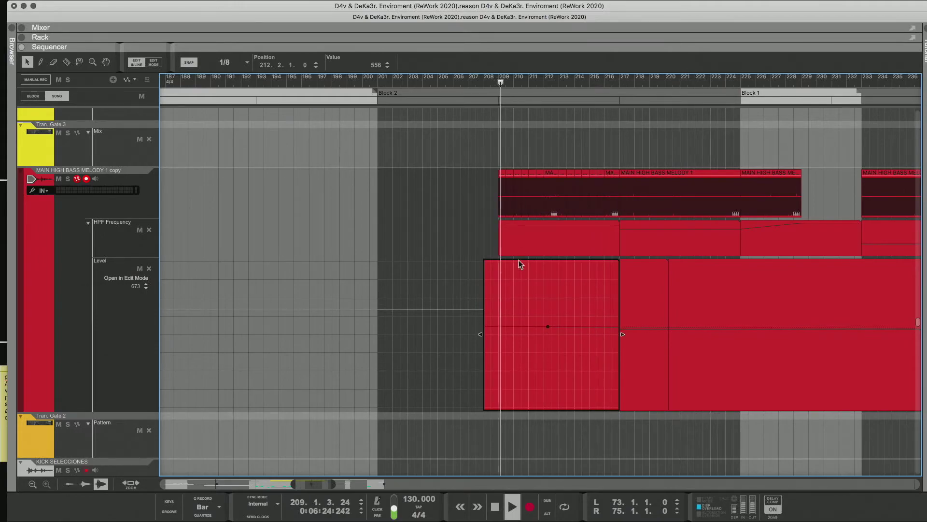
# Extend the first HPF Frequency clip back to bar 208 for a length of 9 bars and replay from there.
pyautogui.click(503, 245)
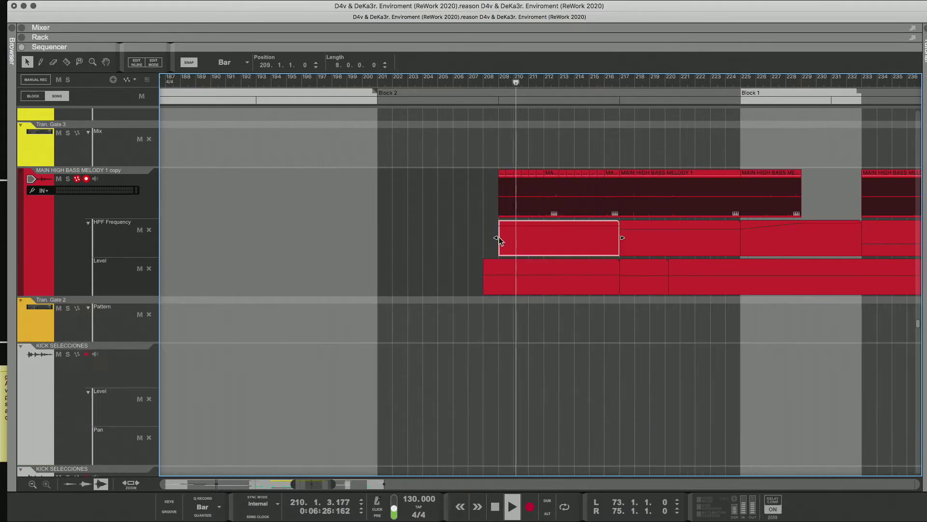
pyautogui.click(488, 83)
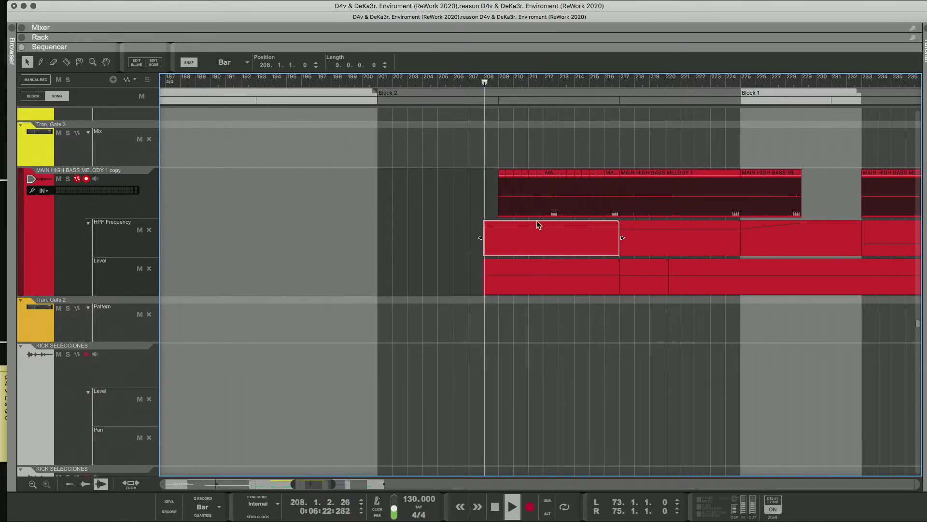
# Reopen the 9-bar Level clip, raise its point at 212.2.1 to about 592, and close the clip.
pyautogui.doubleClick(526, 265)
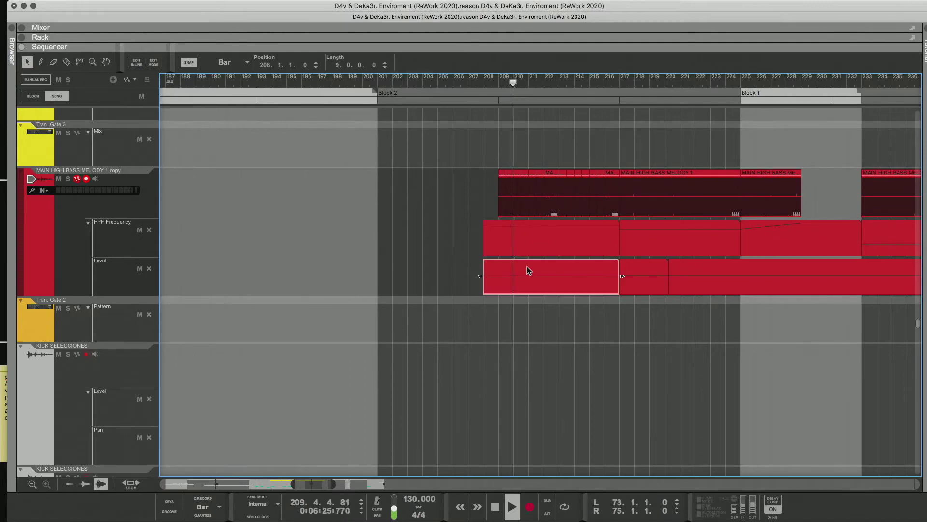
pyautogui.click(548, 324)
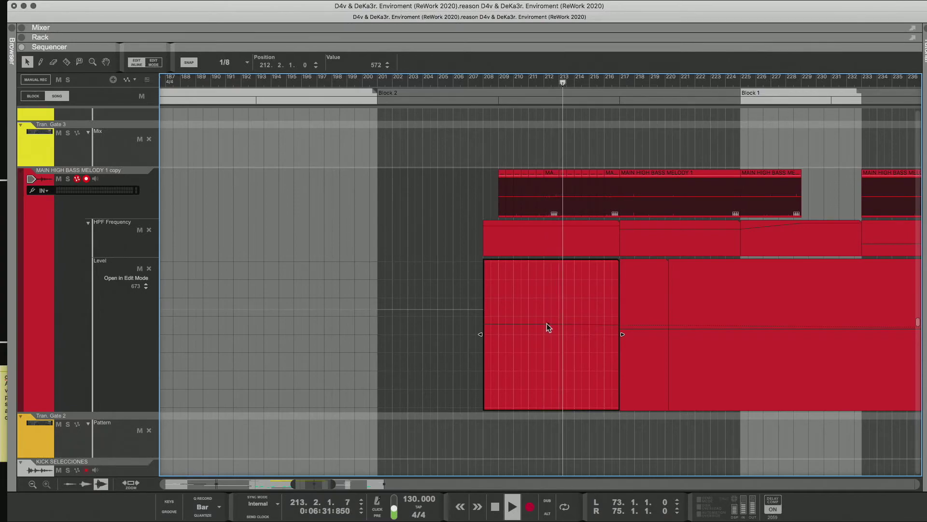
pyautogui.moveTo(547, 322); pyautogui.dragTo(547, 320)
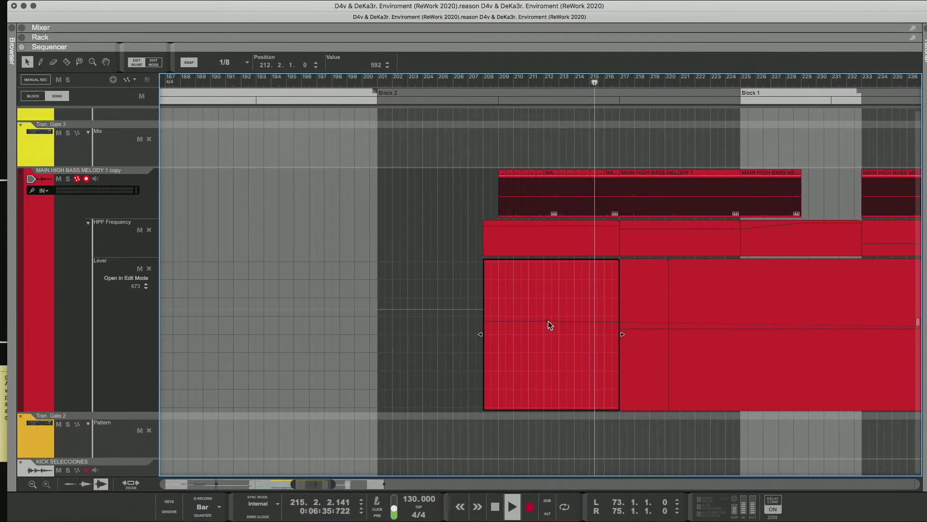
pyautogui.moveTo(547, 321); pyautogui.dragTo(548, 322)
pyautogui.doubleClick(450, 219)
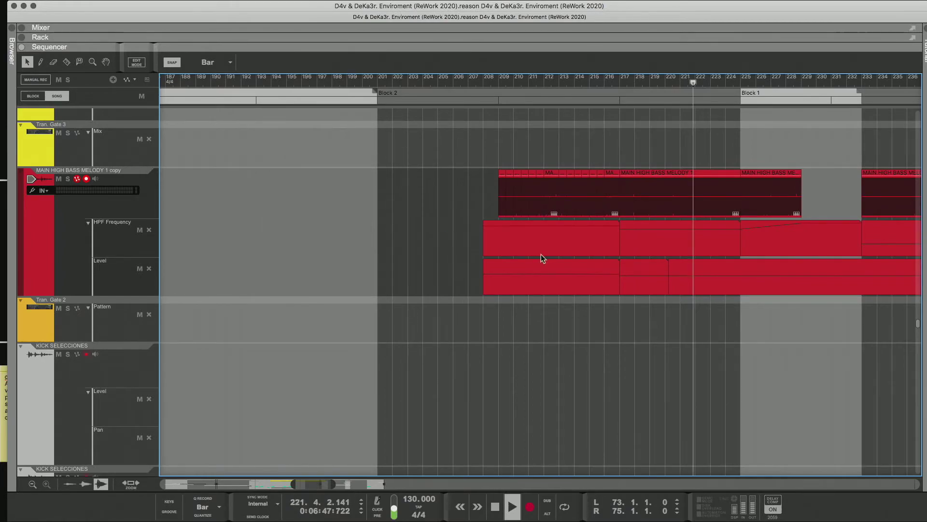
# Delete the FX AMBIENTE 1 clip at bar 229, extend the one at bar 225 to 8 bars, and replay from about bar 225.
pyautogui.scroll(-10, 835, 275)
pyautogui.scroll(-10, 834, 275)
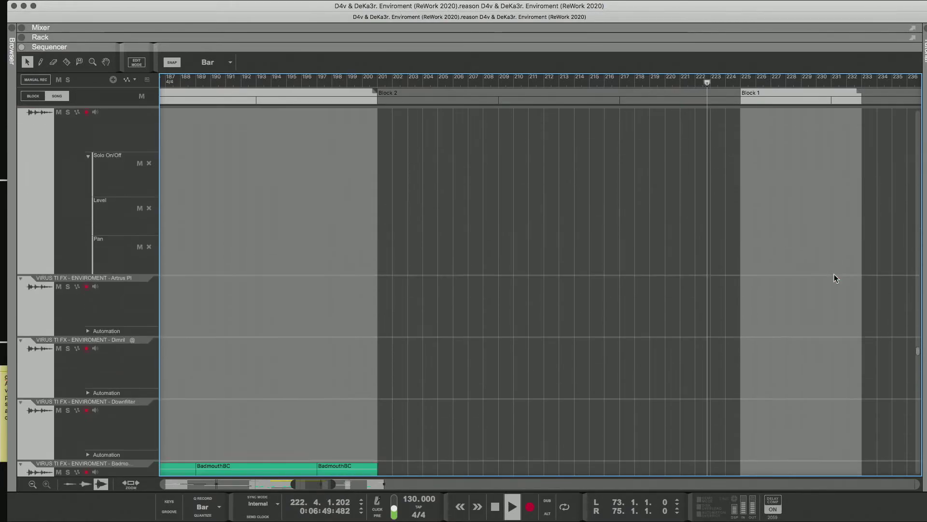
pyautogui.moveTo(917, 356); pyautogui.dragTo(920, 388)
pyautogui.scroll(-10, 921, 392)
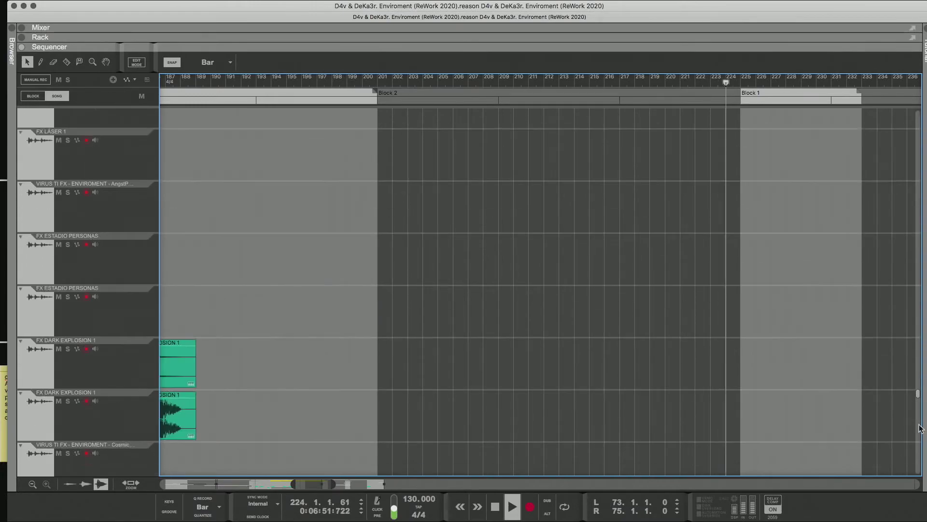
pyautogui.moveTo(918, 438); pyautogui.dragTo(914, 164)
pyautogui.scroll(3, 914, 164)
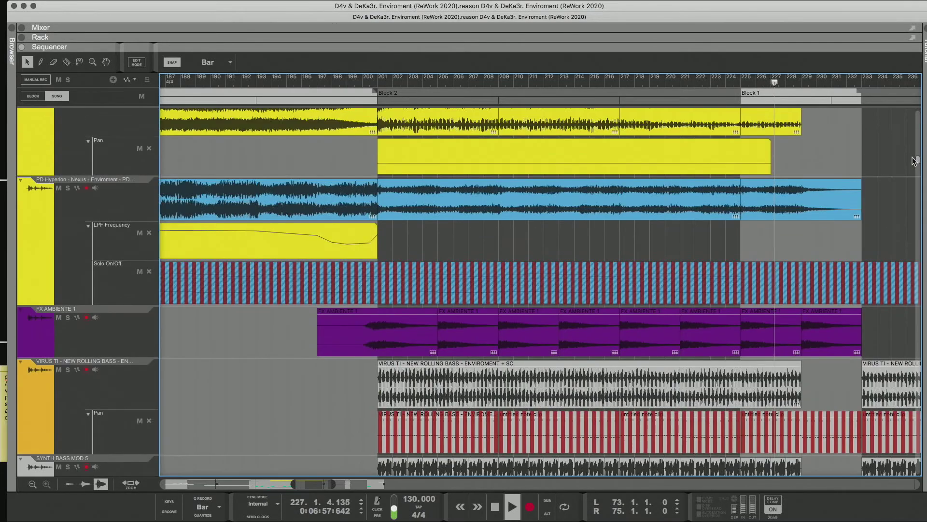
pyautogui.click(831, 341)
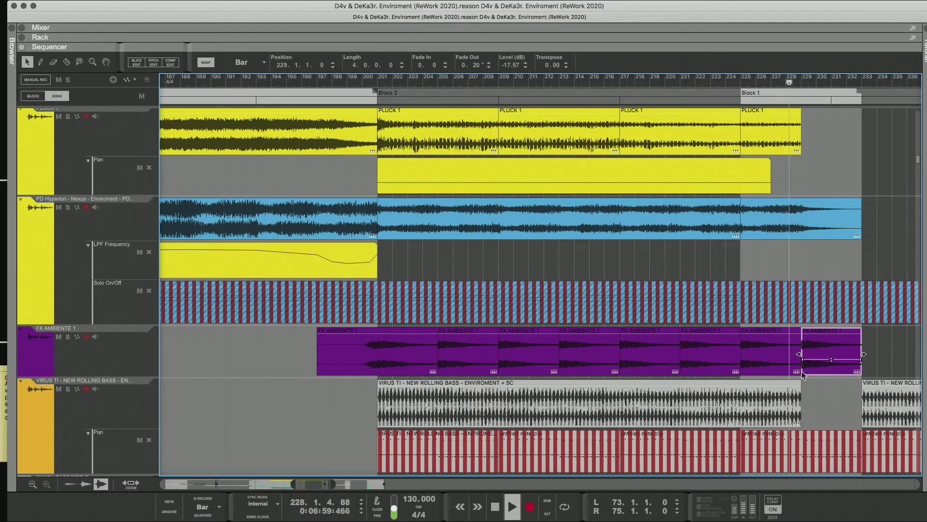
pyautogui.press('Delete')
pyautogui.click(738, 82)
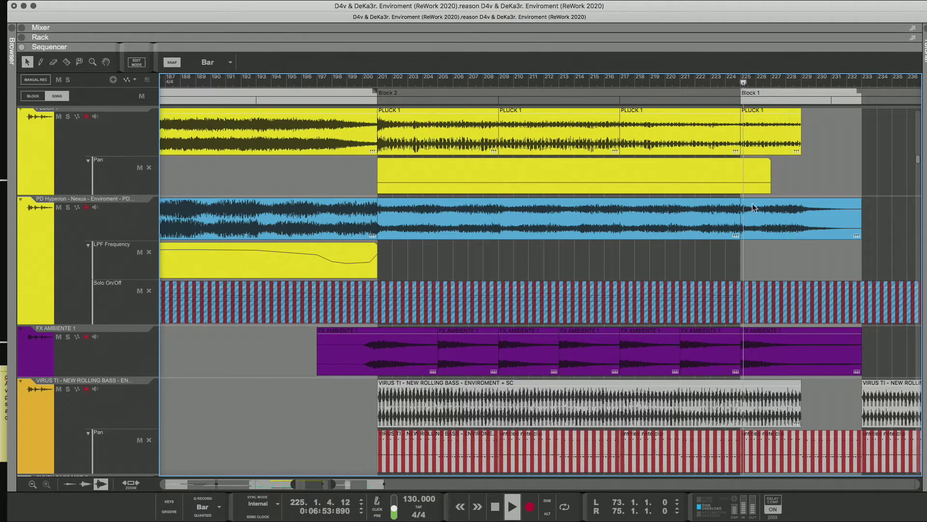
# Give the FX AMBIENTE 1 clip at bar 225 a fade-out of 64, also auditioning it at 32.
pyautogui.click(853, 353)
pyautogui.moveTo(890, 353); pyautogui.dragTo(807, 363)
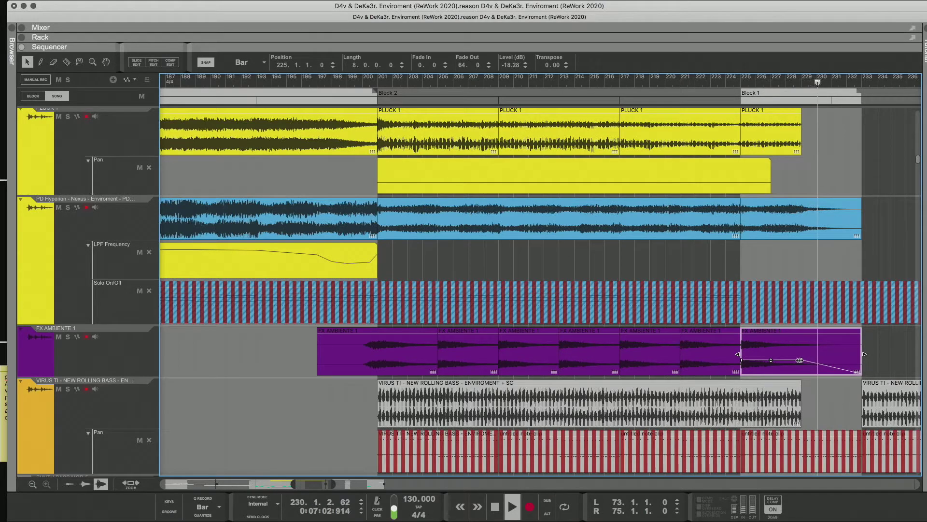
pyautogui.moveTo(799, 360); pyautogui.dragTo(831, 361)
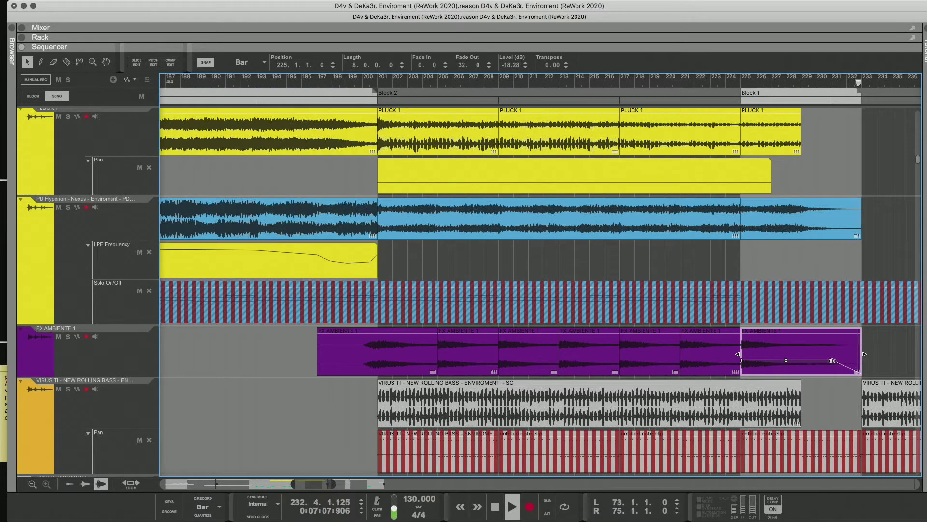
pyautogui.click(735, 87)
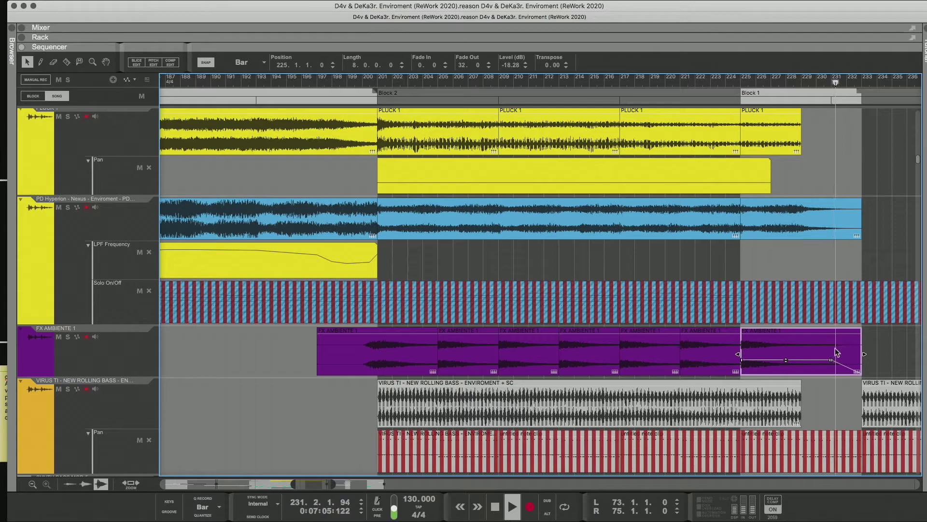
pyautogui.moveTo(830, 360); pyautogui.dragTo(801, 360)
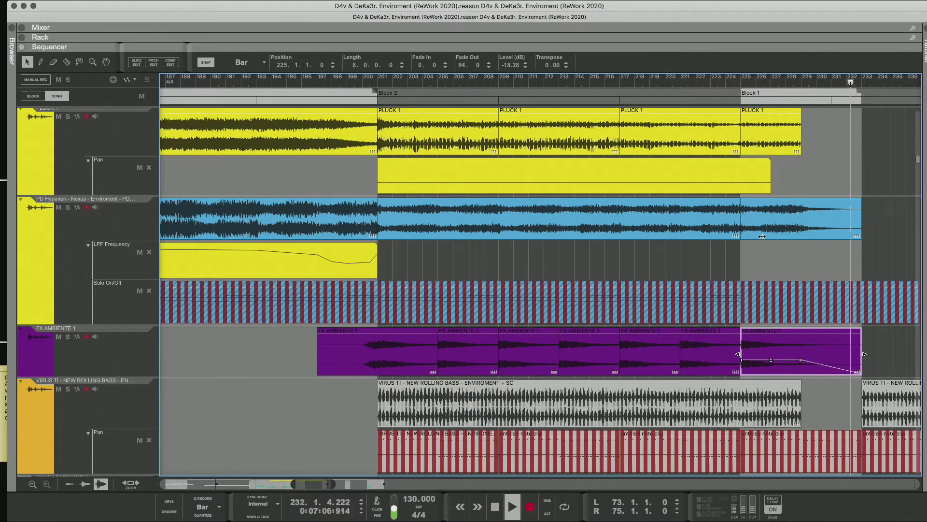
pyautogui.click(741, 93)
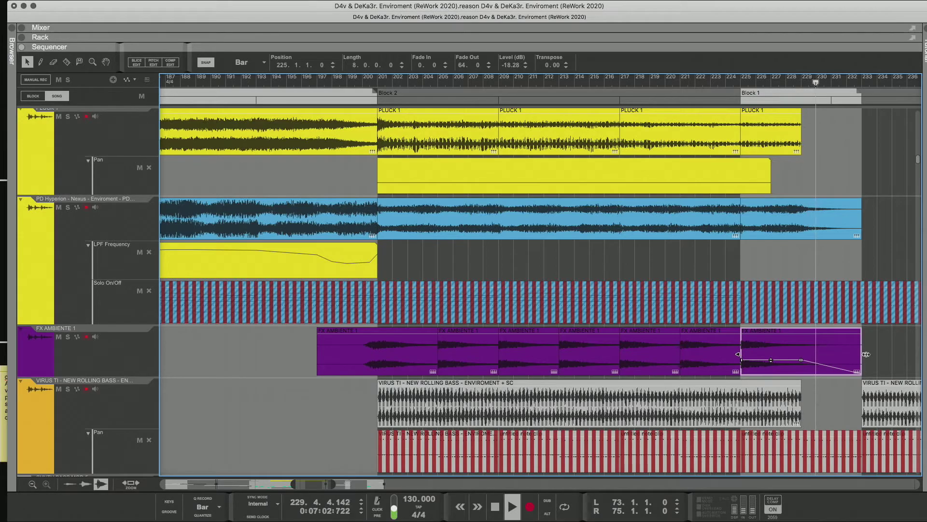
# Shorten the FX AMBIENTE 1 clip at bar 225 to 6 bars and the one at bar 221 to 10 bars.
pyautogui.moveTo(865, 354); pyautogui.dragTo(826, 357)
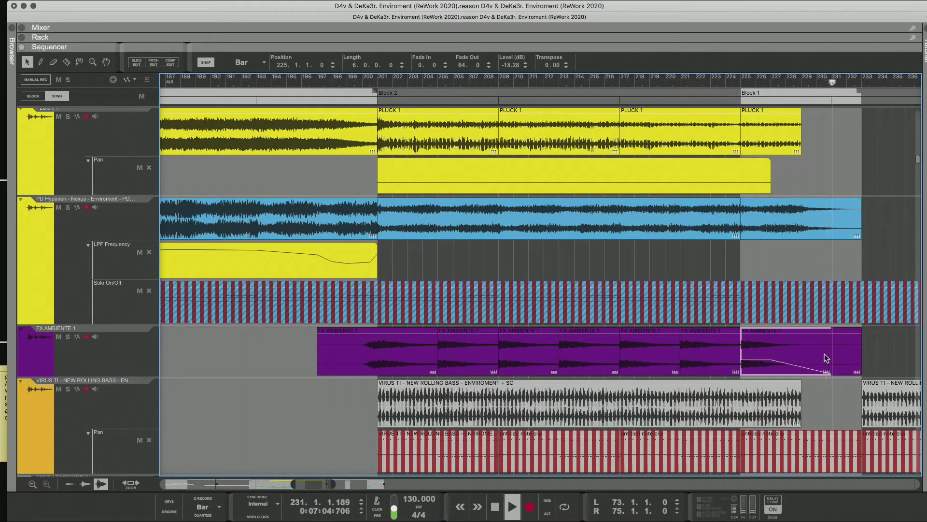
pyautogui.click(864, 360)
pyautogui.click(858, 359)
pyautogui.moveTo(862, 354); pyautogui.dragTo(834, 355)
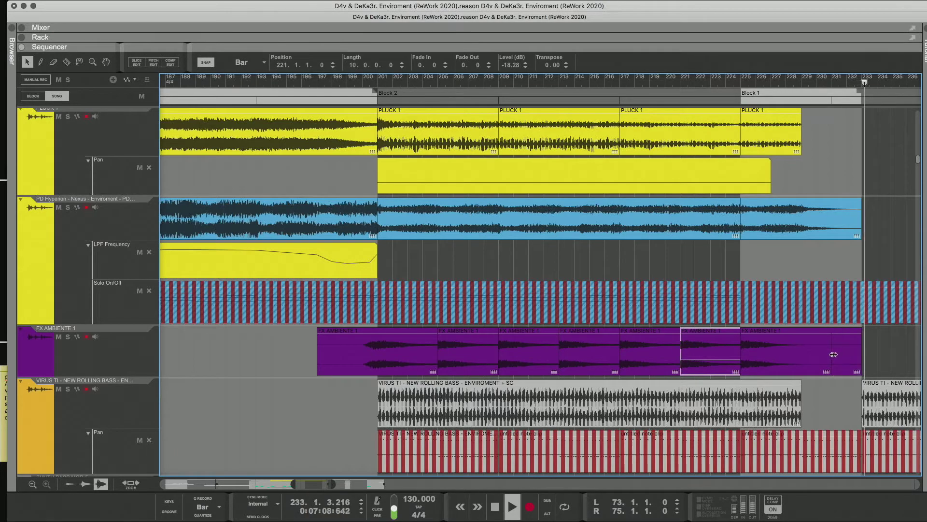
# Shorten the FX AMBIENTE 1 clip at bar 217 to 14 bars, set the bar 225 clip's fade-out to 48, and replay from about bar 225.
pyautogui.press('super+y')
pyautogui.press('super+y')
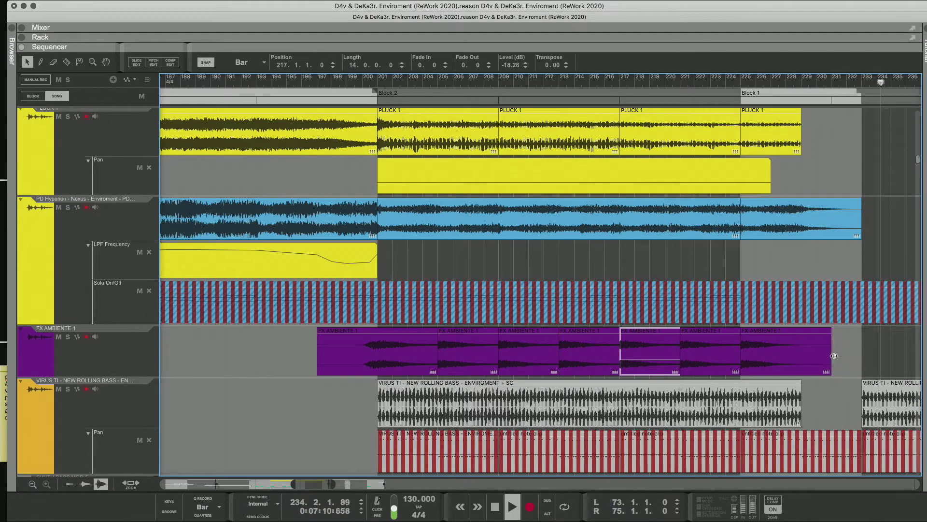
pyautogui.click(736, 78)
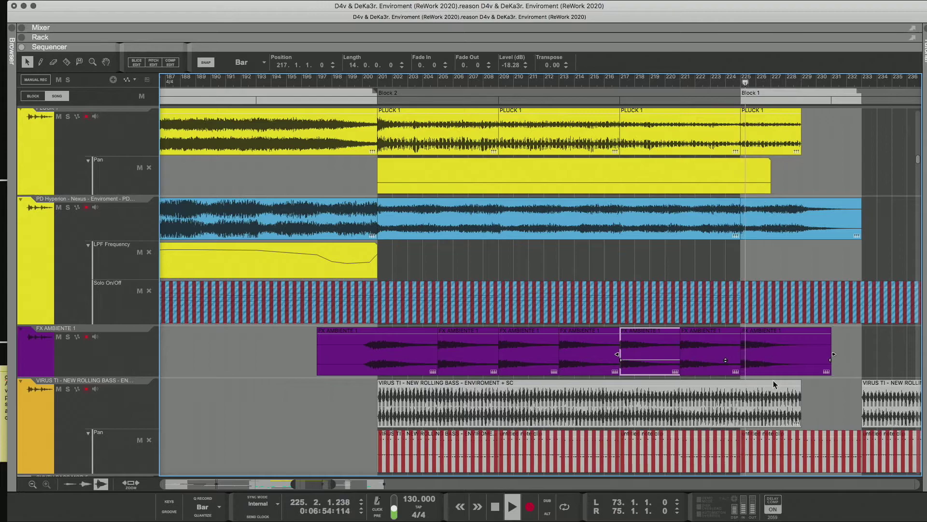
pyautogui.click(771, 368)
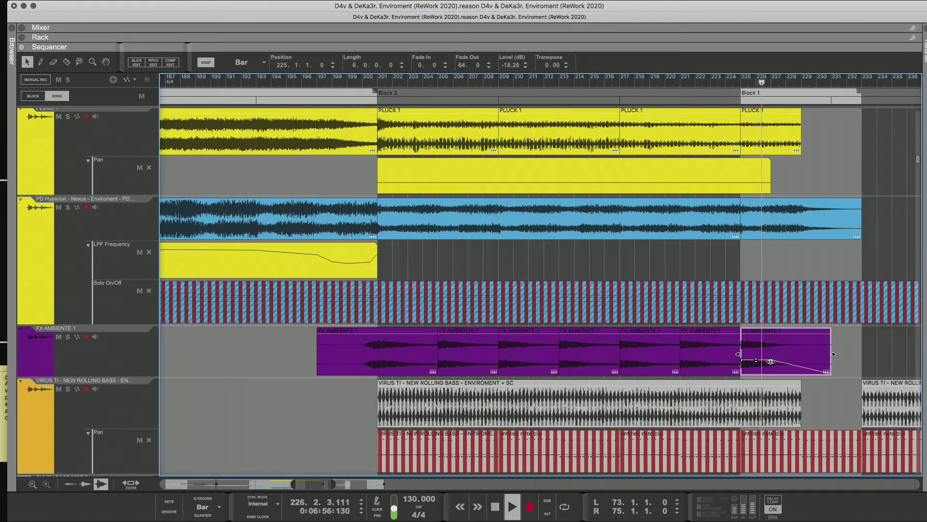
pyautogui.moveTo(770, 361); pyautogui.dragTo(782, 361)
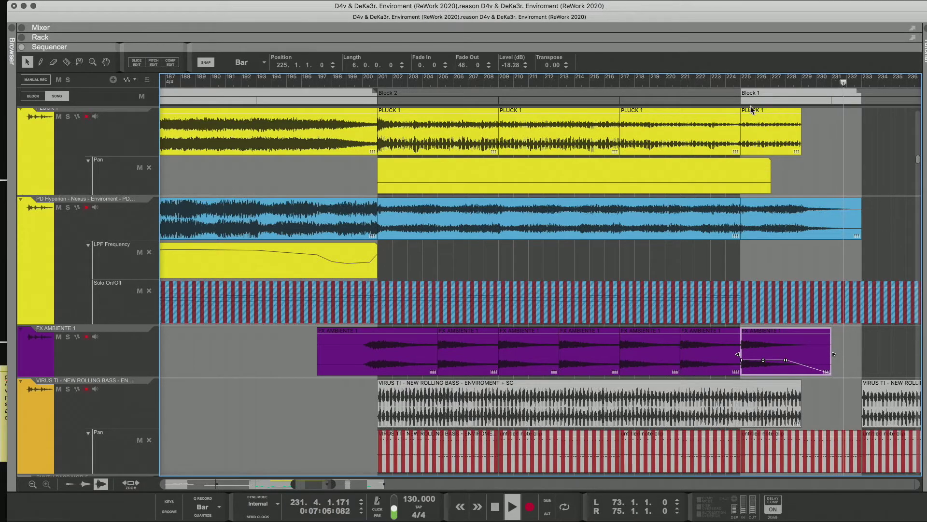
pyautogui.click(732, 86)
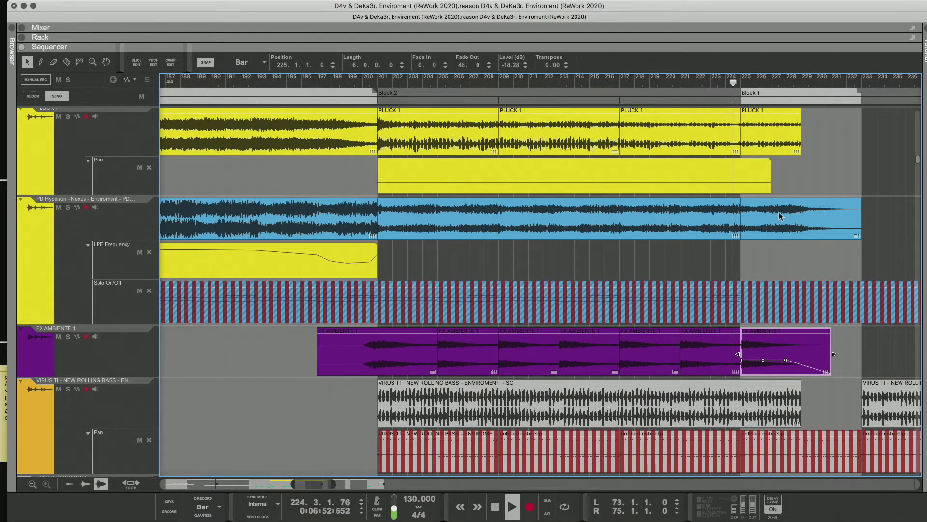
# Create an LPF Frequency automation clip from bar 225 to 233 on the PD Hyperion track and open it for editing.
pyautogui.scroll(3, 779, 213)
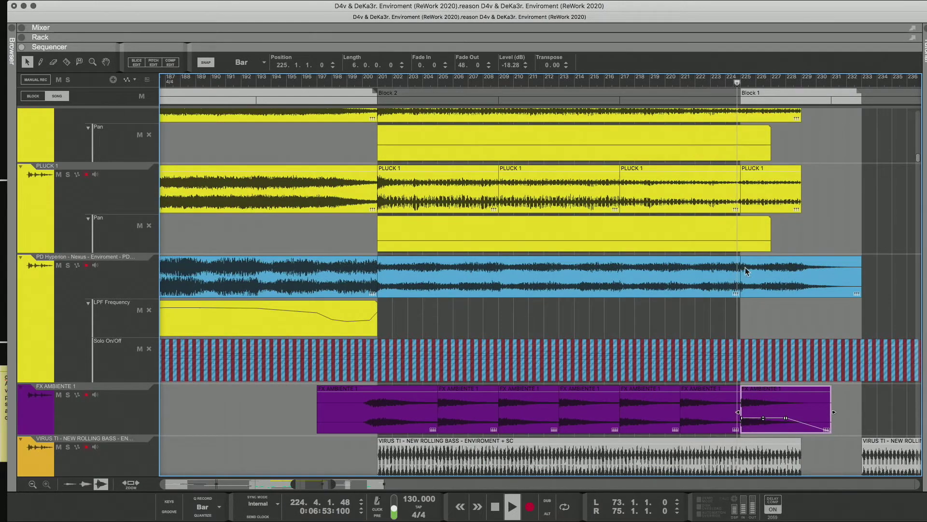
pyautogui.click(746, 320)
pyautogui.doubleClick(746, 320)
pyautogui.moveTo(755, 318); pyautogui.dragTo(861, 317)
pyautogui.doubleClick(845, 315)
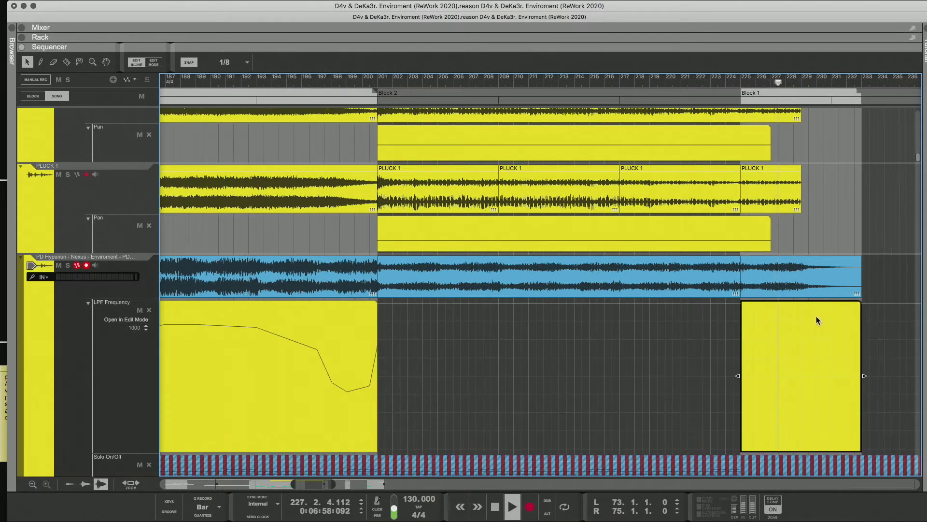
# Add LPF Frequency points of 1000 at 228.1.1 and 0 at 230.1.3, and replay from about bar 225.
pyautogui.click(785, 303)
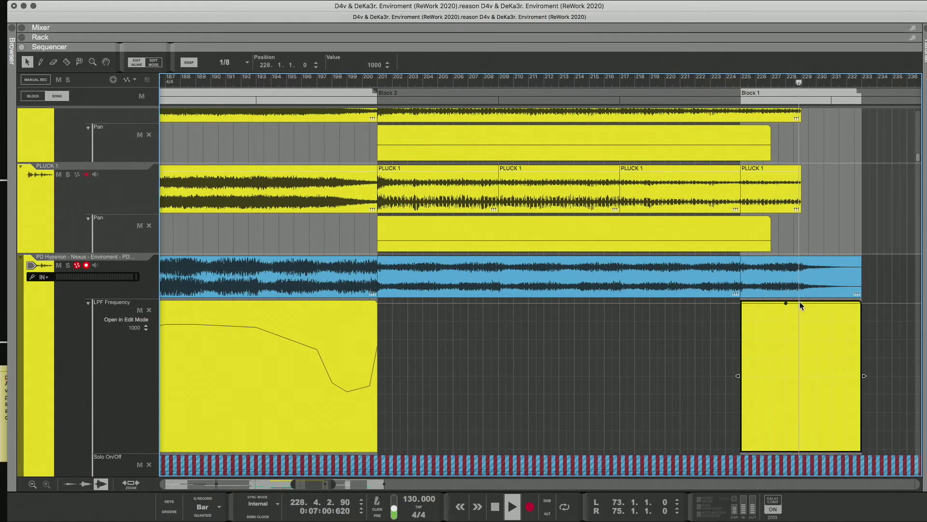
pyautogui.moveTo(800, 304); pyautogui.dragTo(818, 449)
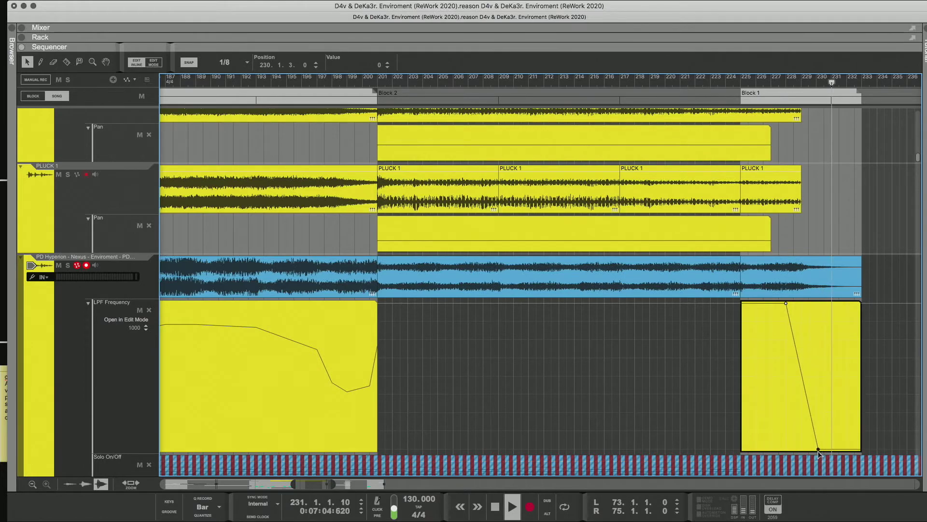
pyautogui.click(735, 83)
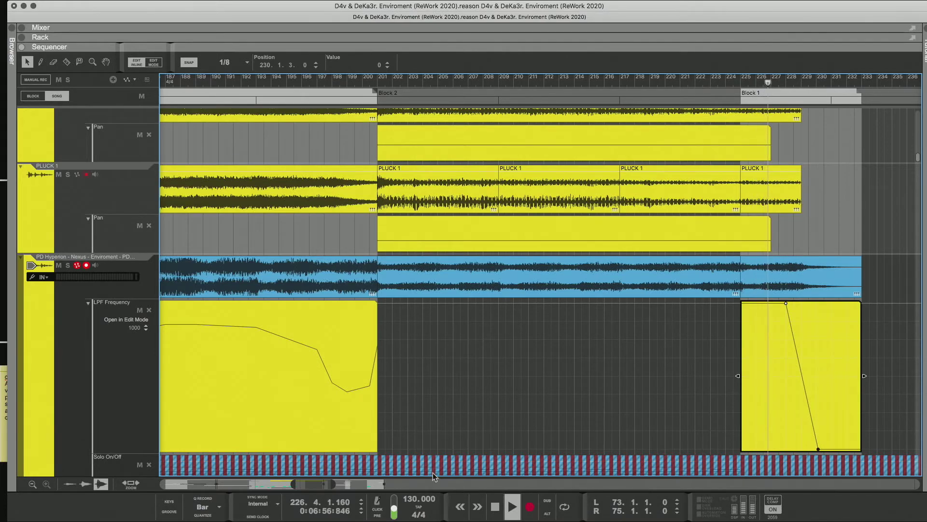
# Move the LPF Frequency point at 228.1.1 to 229.1.1, keeping it at 1000, and replay from just before it.
pyautogui.moveTo(294, 483); pyautogui.dragTo(315, 482)
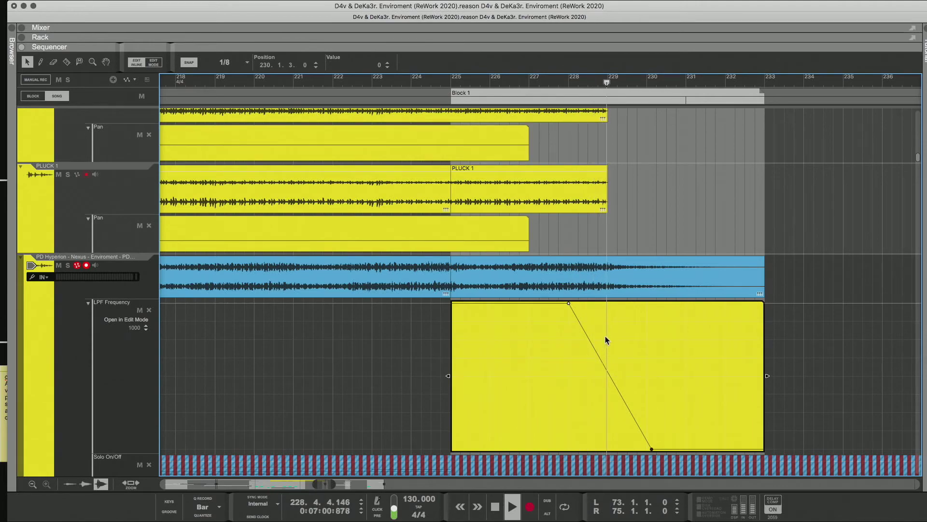
pyautogui.moveTo(567, 301); pyautogui.dragTo(608, 302)
pyautogui.click(569, 302)
pyautogui.click(584, 80)
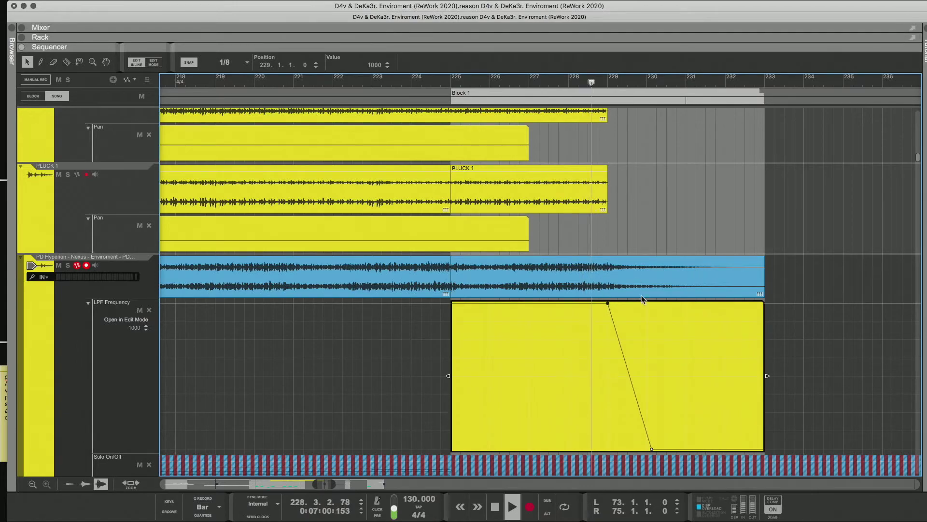
# Move the zero-value LPF Frequency point to 229.3.1, also auditioning it at 229.4.1 and 229.2.1.
pyautogui.scroll(-2, 645, 404)
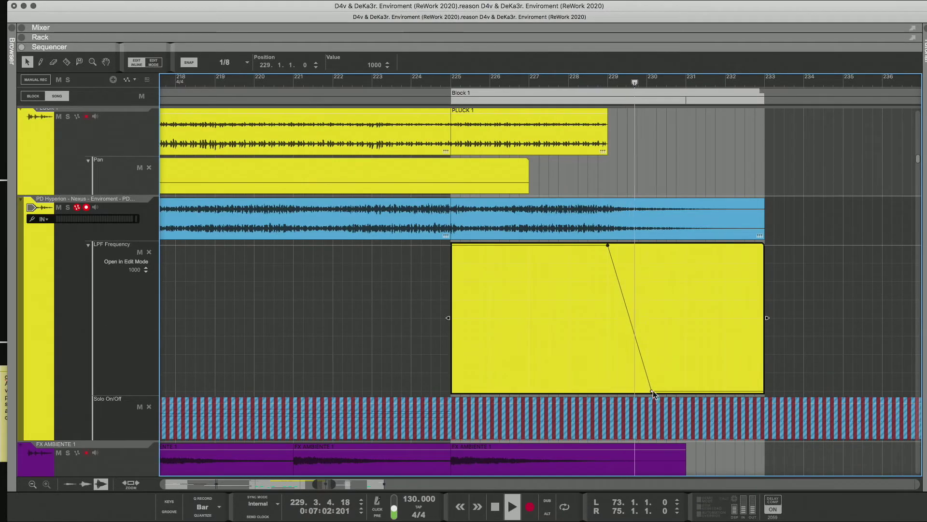
pyautogui.moveTo(652, 390); pyautogui.dragTo(634, 392)
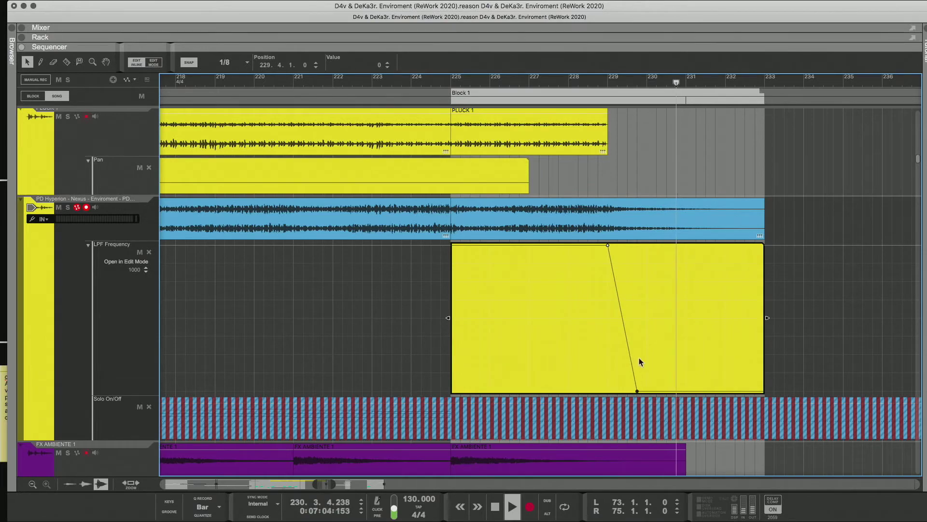
pyautogui.click(609, 83)
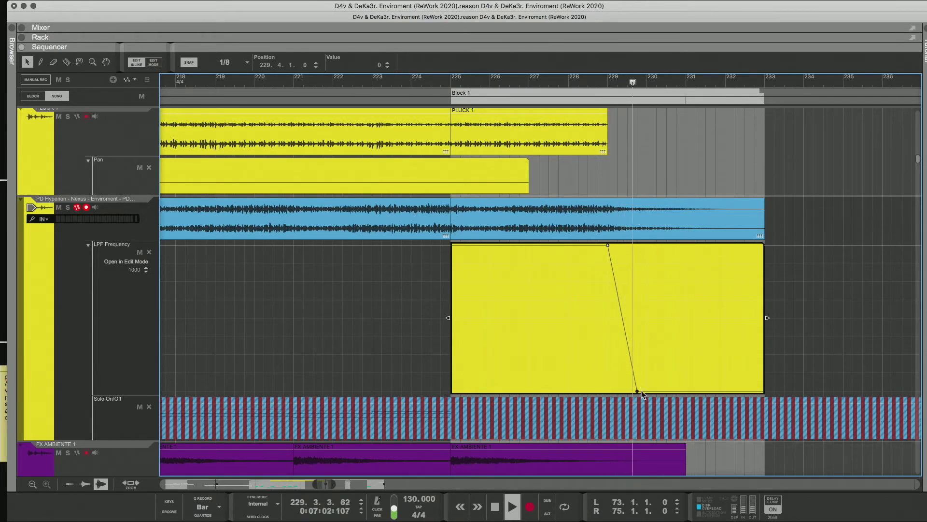
pyautogui.moveTo(637, 390); pyautogui.dragTo(618, 391)
pyautogui.click(604, 82)
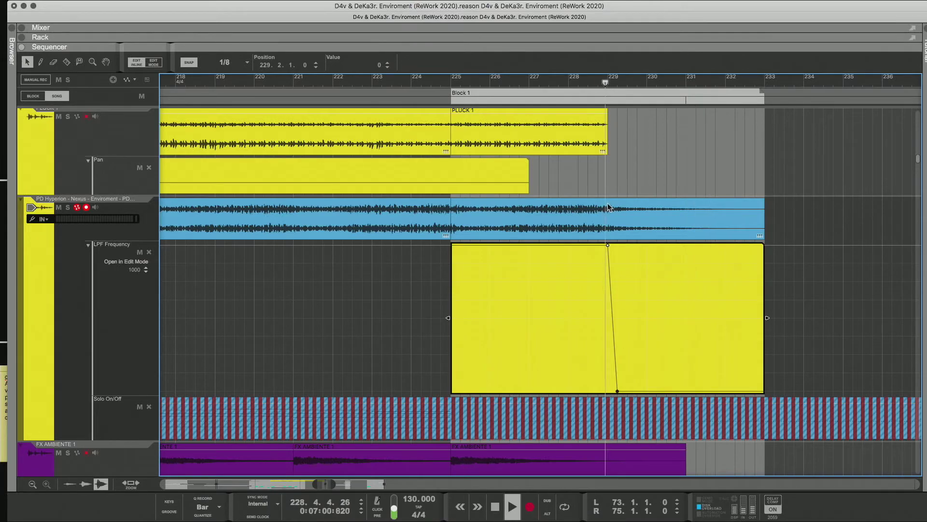
pyautogui.moveTo(618, 391); pyautogui.dragTo(627, 391)
pyautogui.click(597, 84)
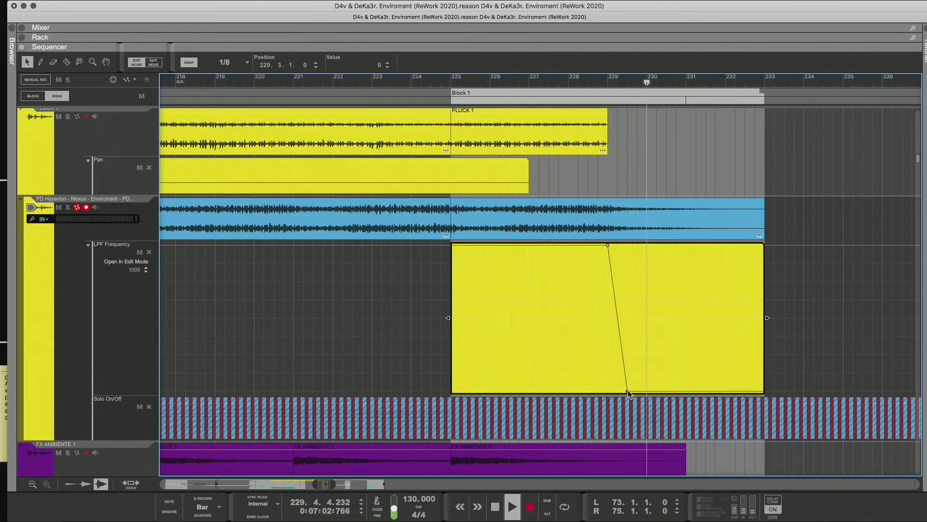
# Raise the low LPF Frequency point to 425 at 229.3.3, replay, and move it slightly higher to bar 230.
pyautogui.moveTo(627, 390); pyautogui.dragTo(633, 329)
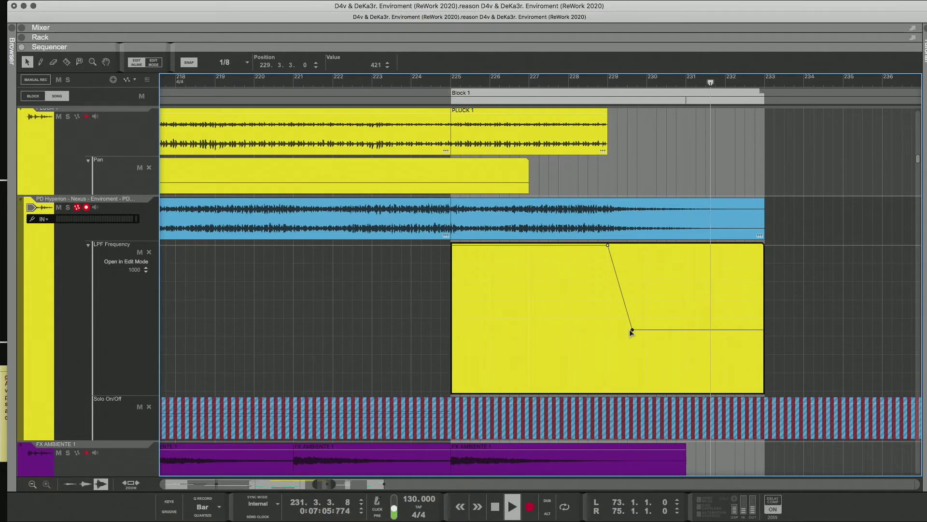
pyautogui.click(595, 84)
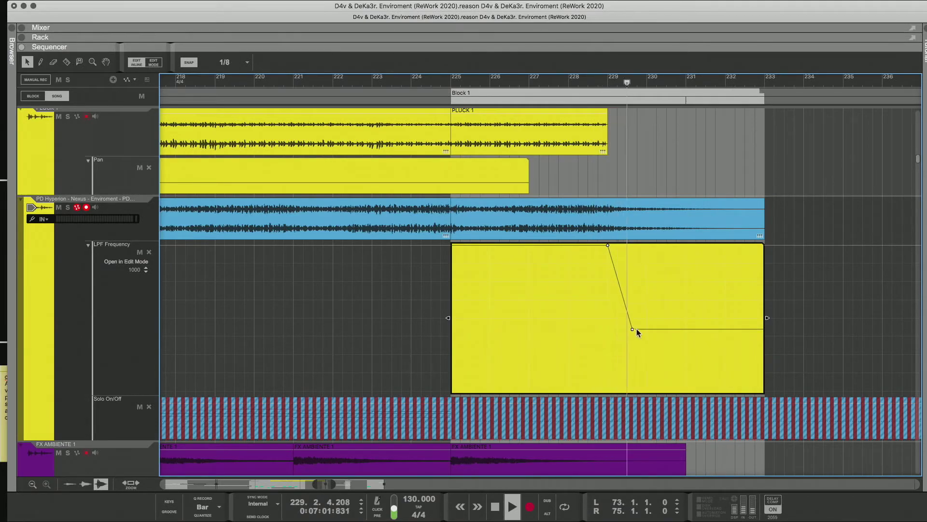
pyautogui.moveTo(630, 329); pyautogui.dragTo(647, 322)
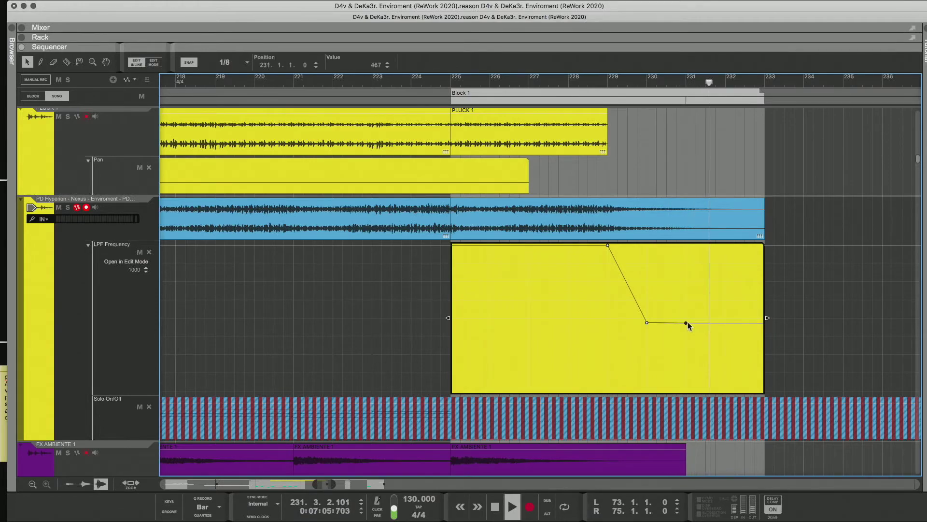
# Add an LPF Frequency point after the dip, place it at 233.1.1 with value 961, and replay from before bar 229.
pyautogui.moveTo(688, 323); pyautogui.dragTo(688, 319)
pyautogui.moveTo(748, 274); pyautogui.dragTo(768, 251)
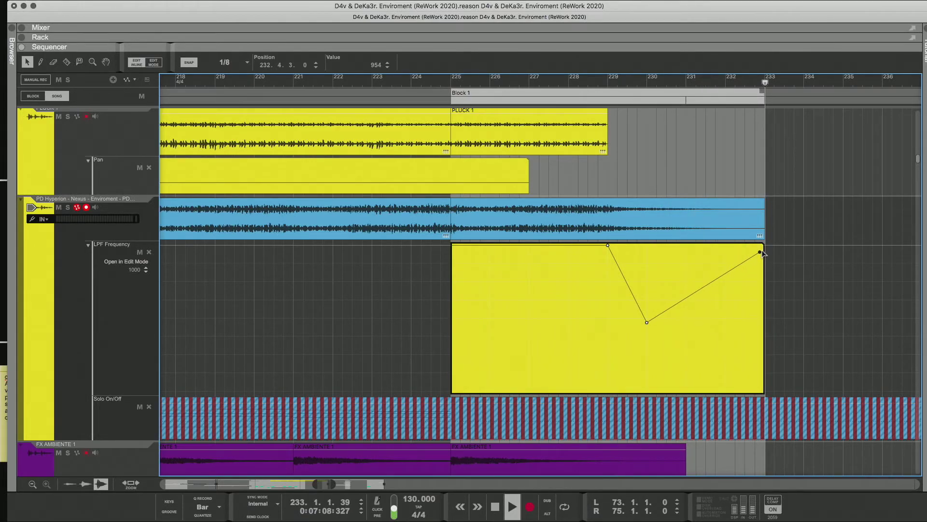
pyautogui.click(596, 82)
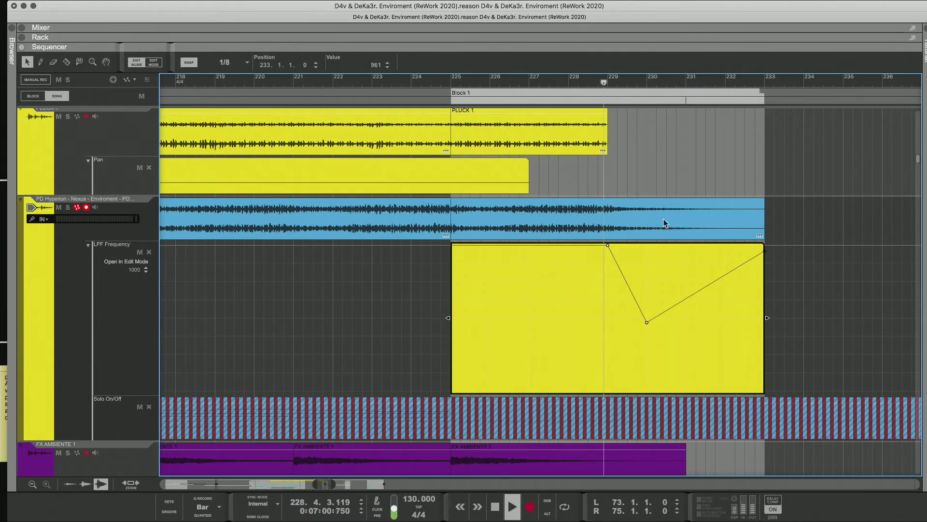
# Add an LPF Frequency point of 722 at 231.3.1, lower the end point to 471 at 233.1.3, and replay from about bar 229.
pyautogui.click(706, 286)
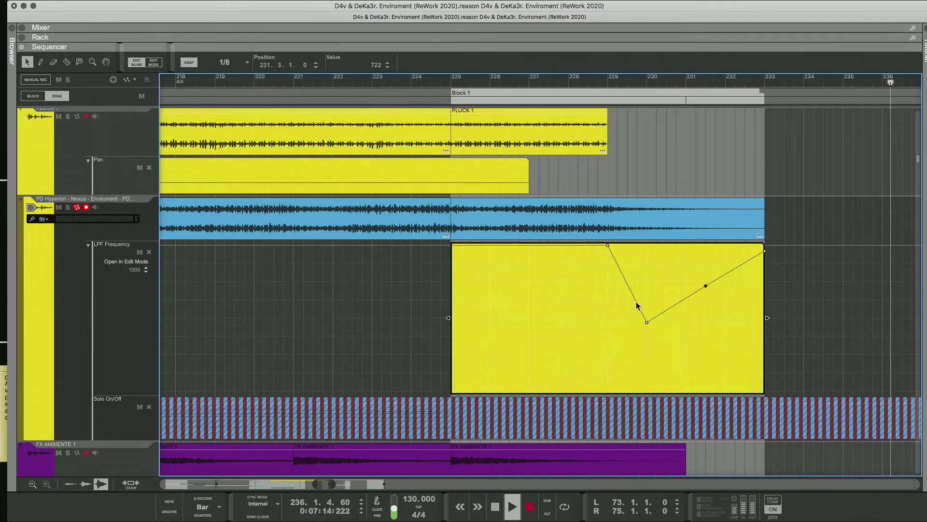
pyautogui.click(647, 322)
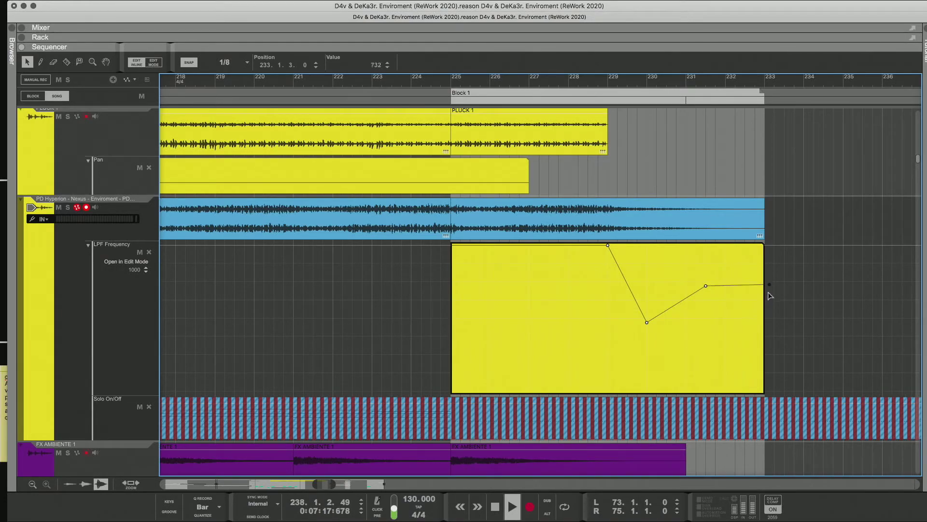
pyautogui.moveTo(770, 295); pyautogui.dragTo(772, 313)
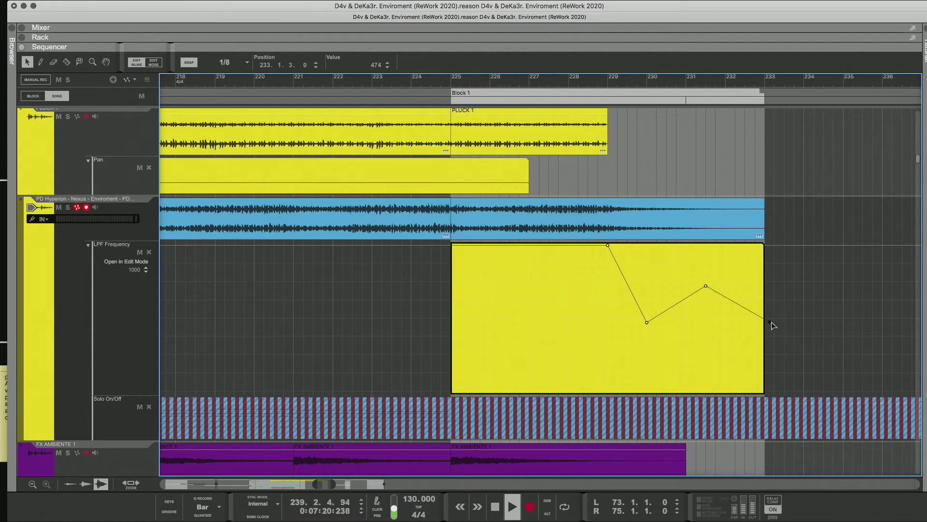
pyautogui.click(386, 68)
pyautogui.click(386, 69)
pyautogui.click(617, 80)
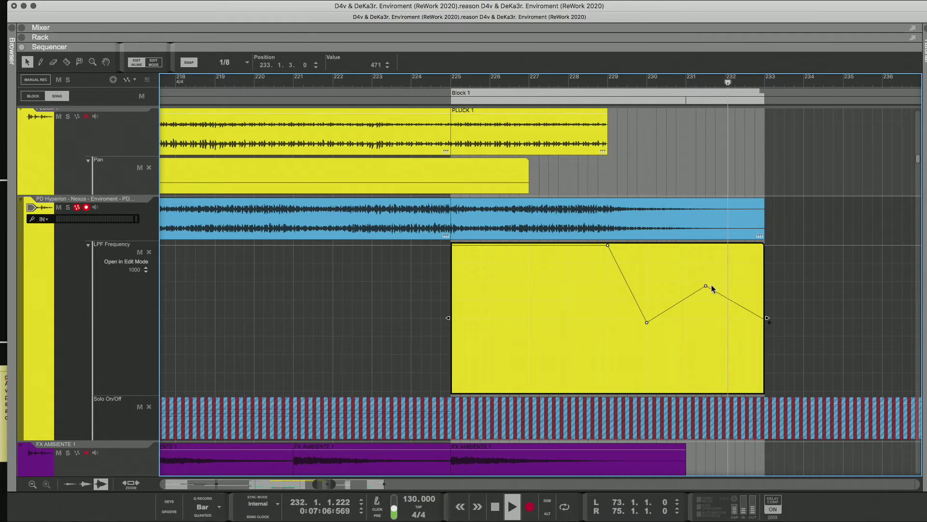
# Move the LPF Frequency point at 231.3.1 to 231.1.3 and lower it to 602, also auditioning it at 639.
pyautogui.moveTo(706, 286); pyautogui.dragTo(692, 298)
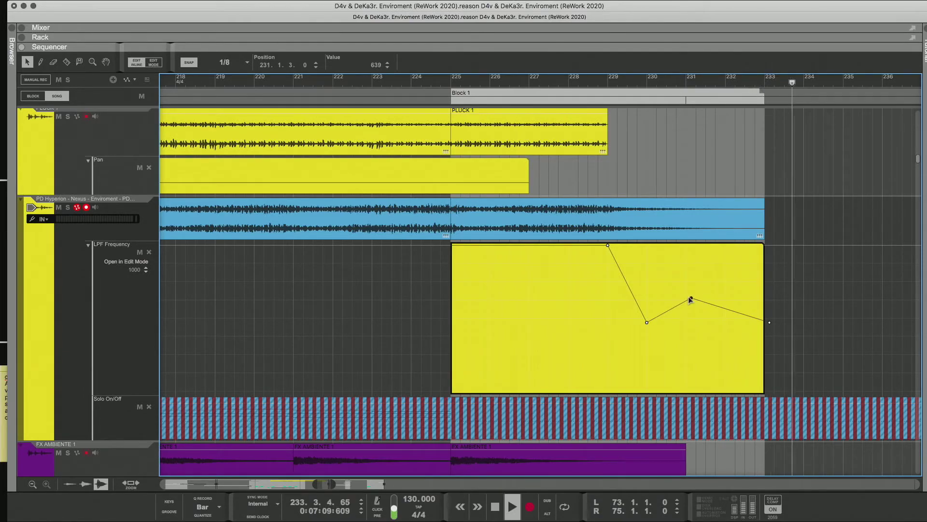
pyautogui.click(639, 79)
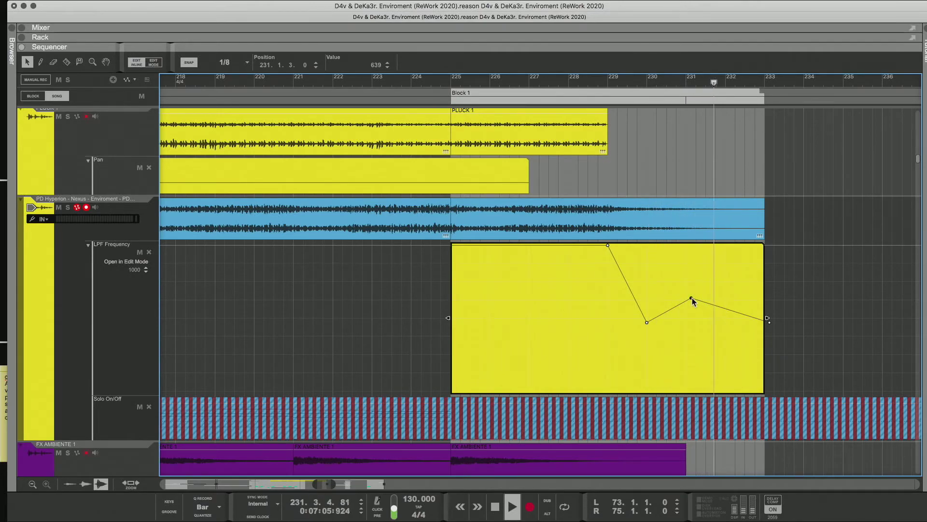
pyautogui.moveTo(692, 298); pyautogui.dragTo(692, 303)
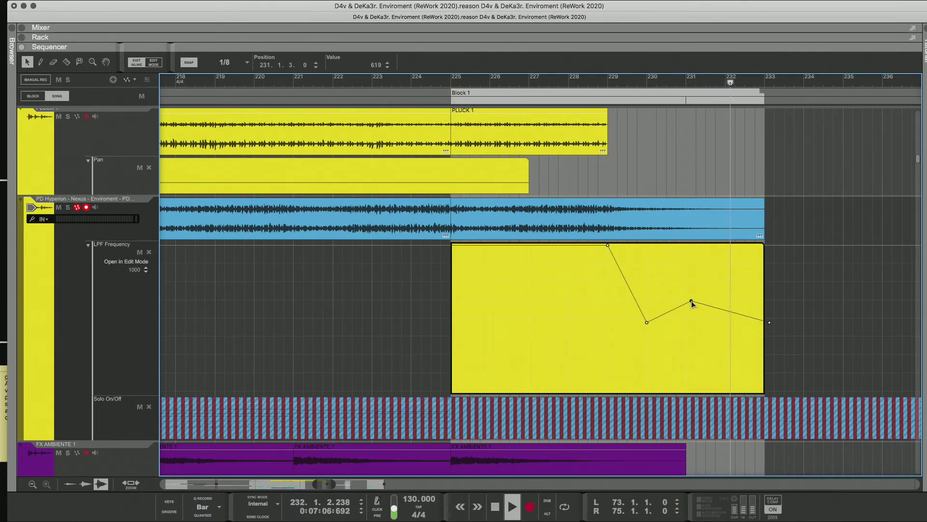
pyautogui.click(634, 99)
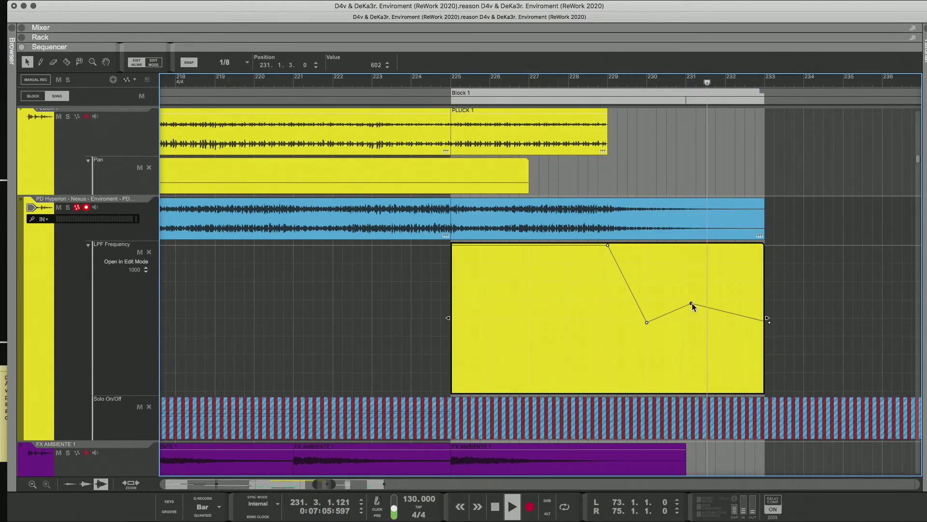
# Move the LPF Frequency point at 231.1.3 to 231.1.1 and lower it to 566, also auditioning it at 599.
pyautogui.moveTo(692, 304); pyautogui.dragTo(686, 303)
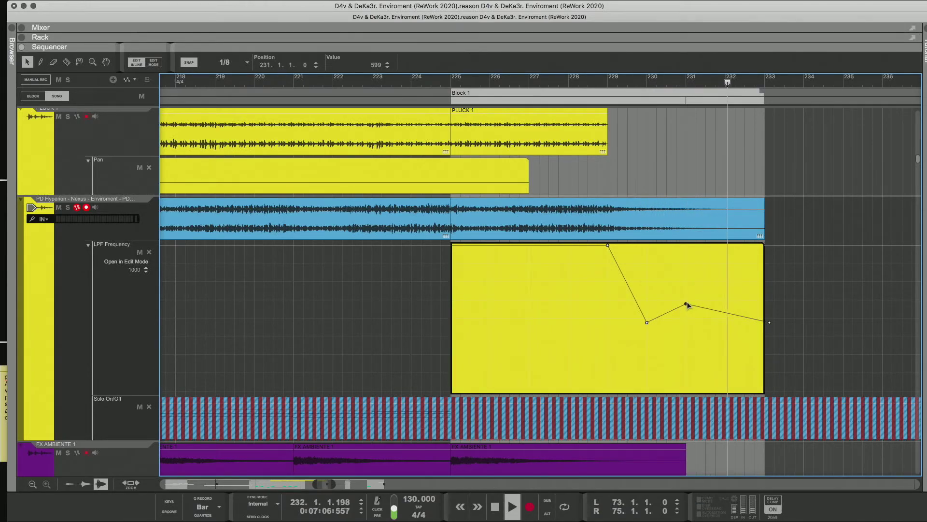
pyautogui.click(626, 88)
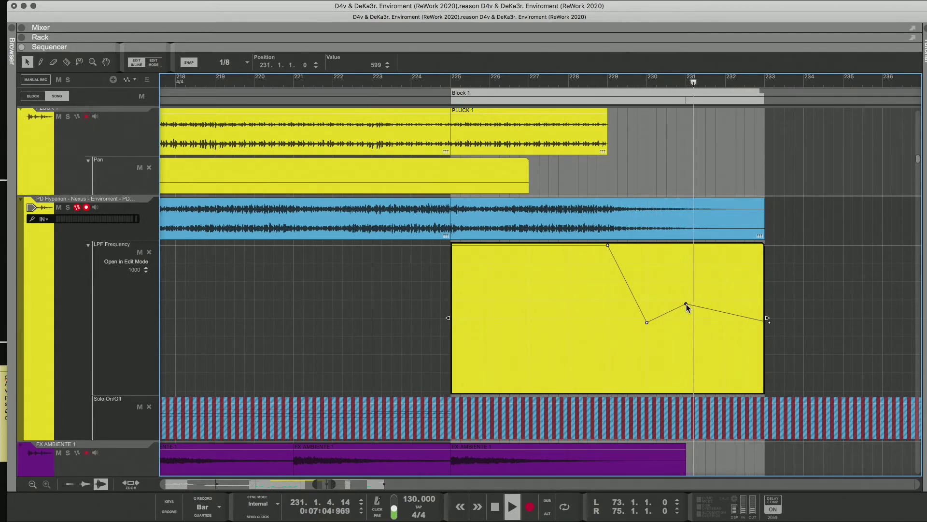
pyautogui.moveTo(685, 303); pyautogui.dragTo(685, 308)
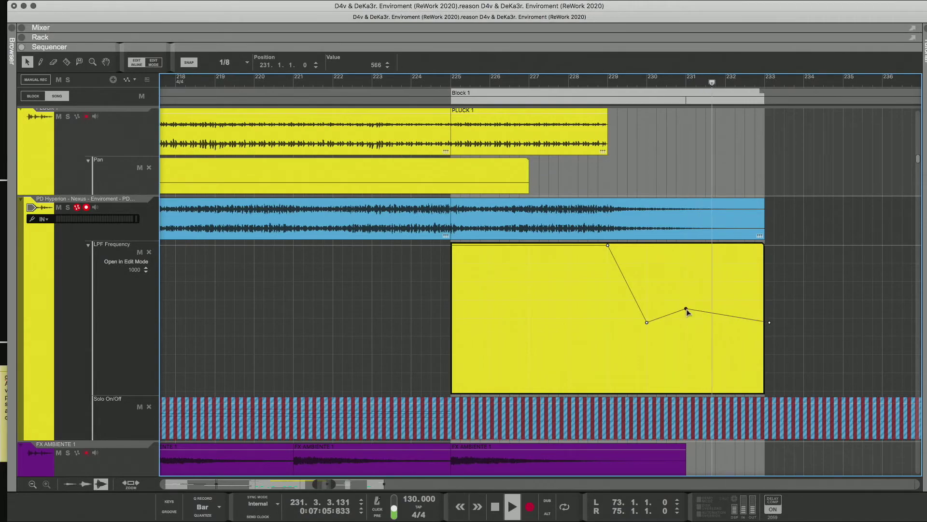
pyautogui.click(626, 92)
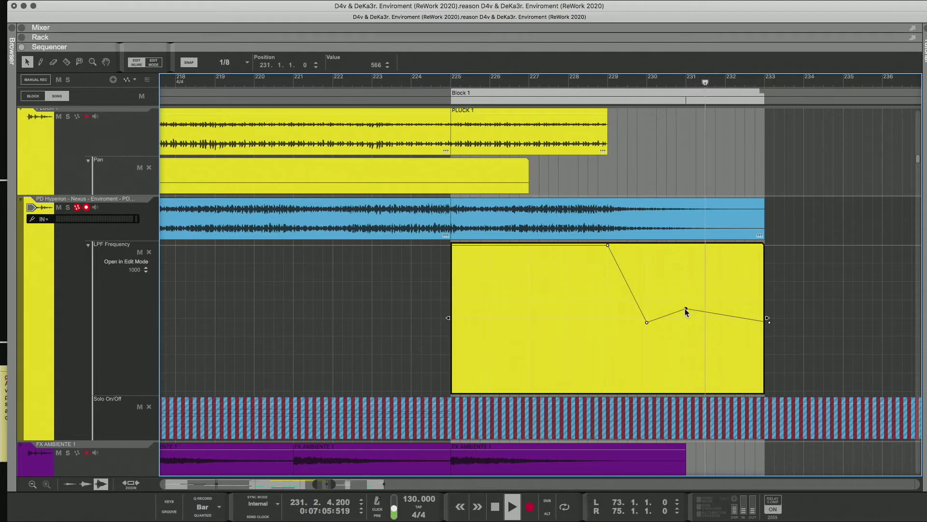
pyautogui.click(685, 310)
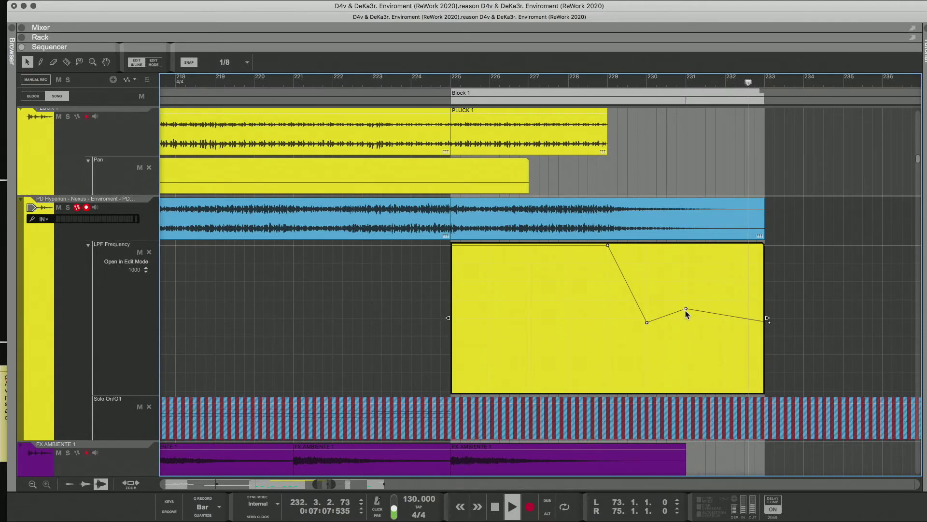
# Lower the LPF Frequency point at 231.1.1 to 503, auditioning it at 546 and 523 and replaying from about bar 229.
pyautogui.moveTo(686, 309); pyautogui.dragTo(685, 312)
pyautogui.click(636, 94)
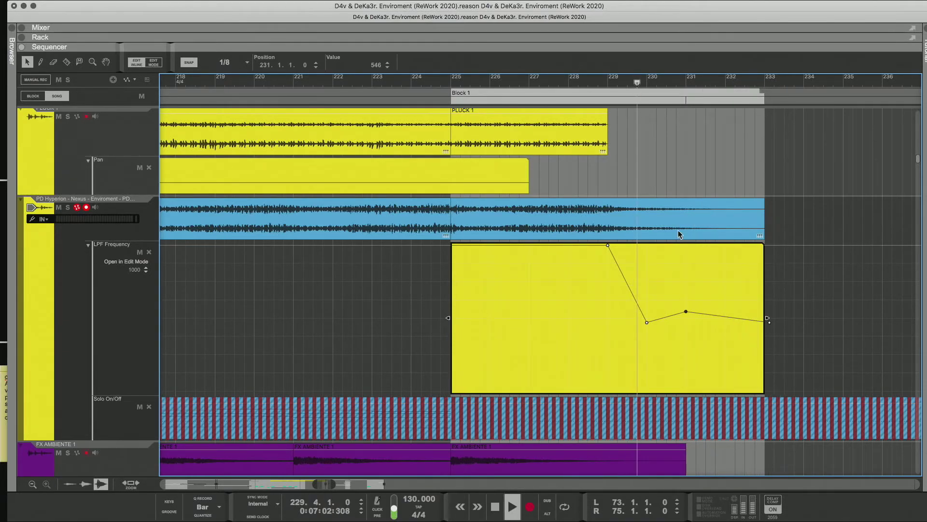
pyautogui.press('space')
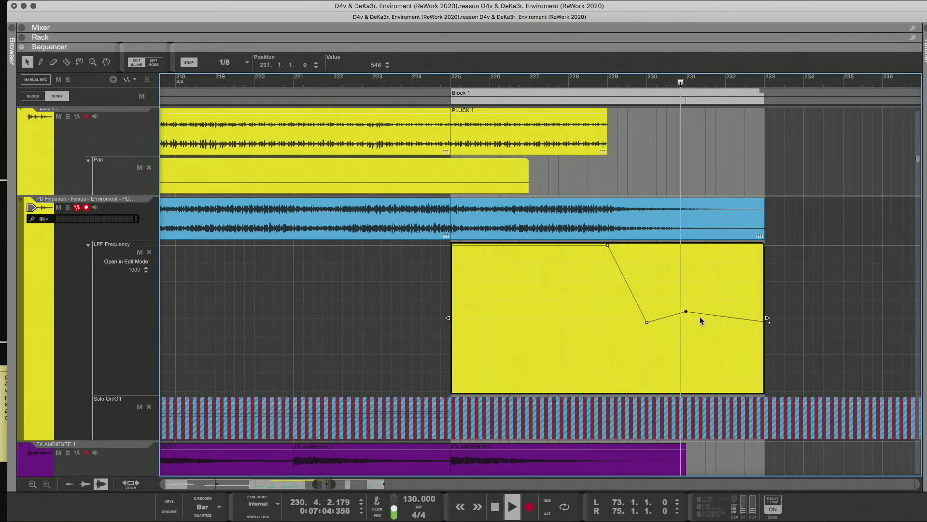
pyautogui.moveTo(685, 311); pyautogui.dragTo(687, 316)
pyautogui.press('space')
pyautogui.press('space')
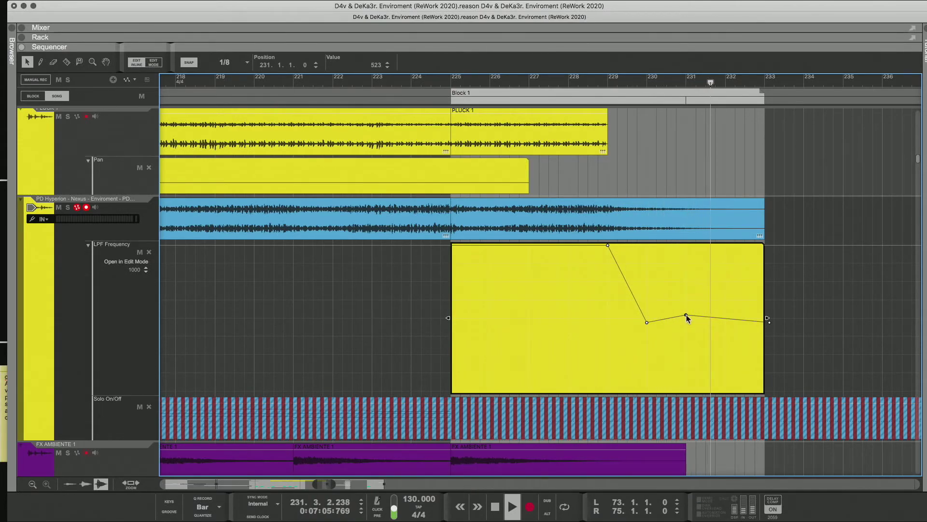
pyautogui.moveTo(687, 315); pyautogui.dragTo(687, 319)
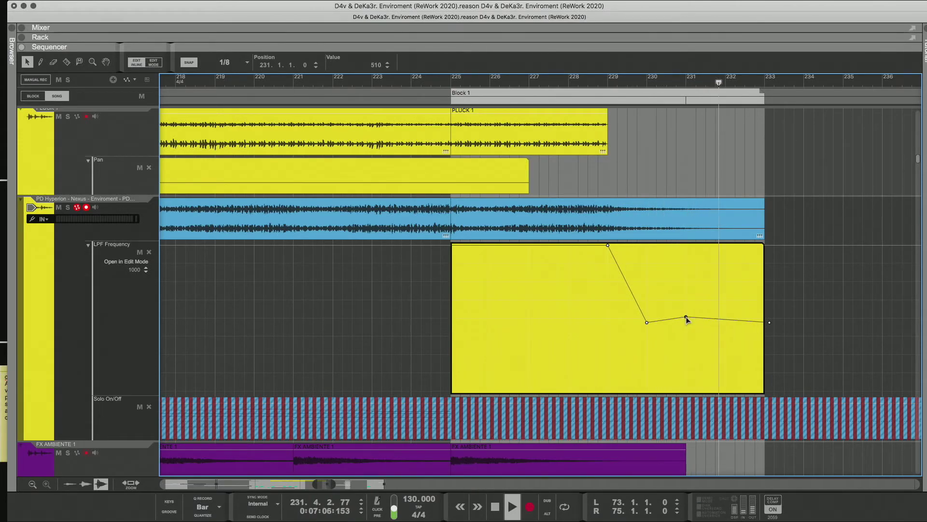
pyautogui.click(632, 84)
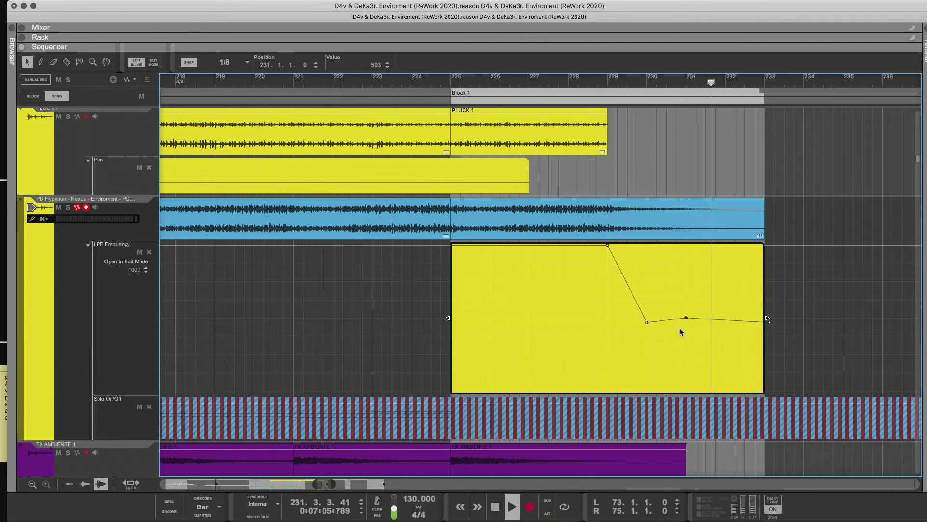
# Lower the LPF Frequency end point at 233.1.3 to 315, move it to 232.1.1 at 351, and replay from about bar 229.
pyautogui.click(768, 321)
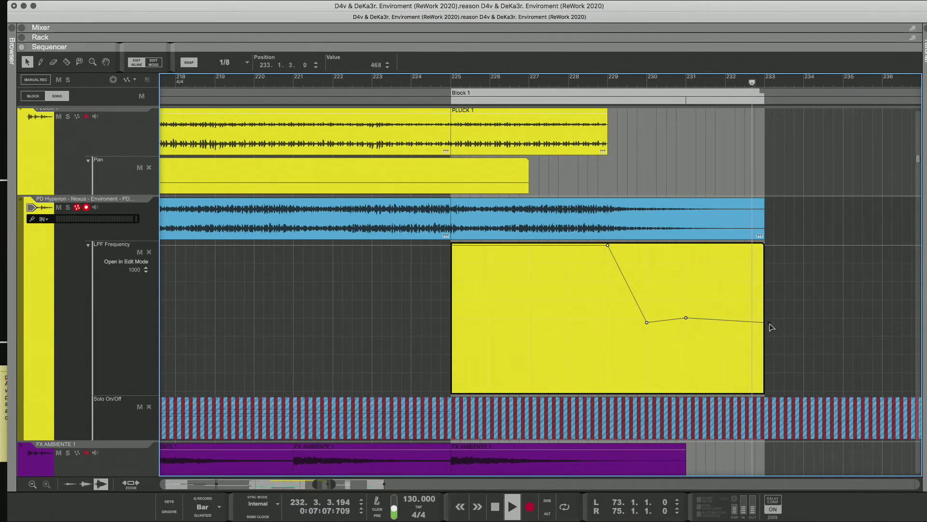
pyautogui.moveTo(771, 341); pyautogui.dragTo(771, 347)
pyautogui.click(627, 82)
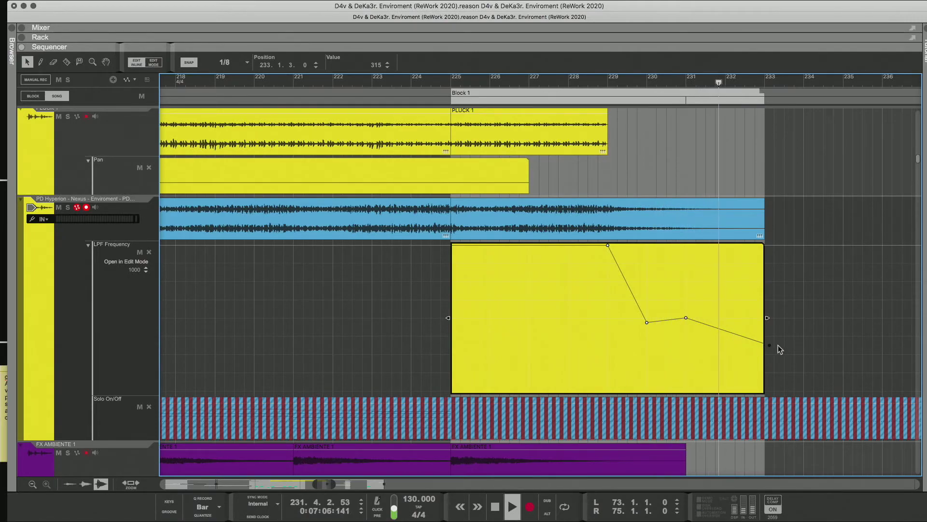
pyautogui.moveTo(729, 342); pyautogui.dragTo(725, 340)
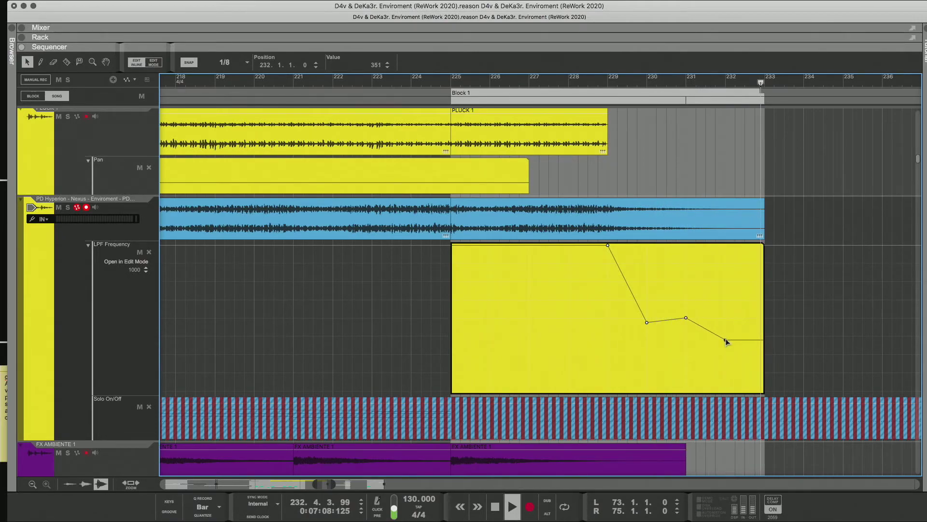
pyautogui.click(627, 83)
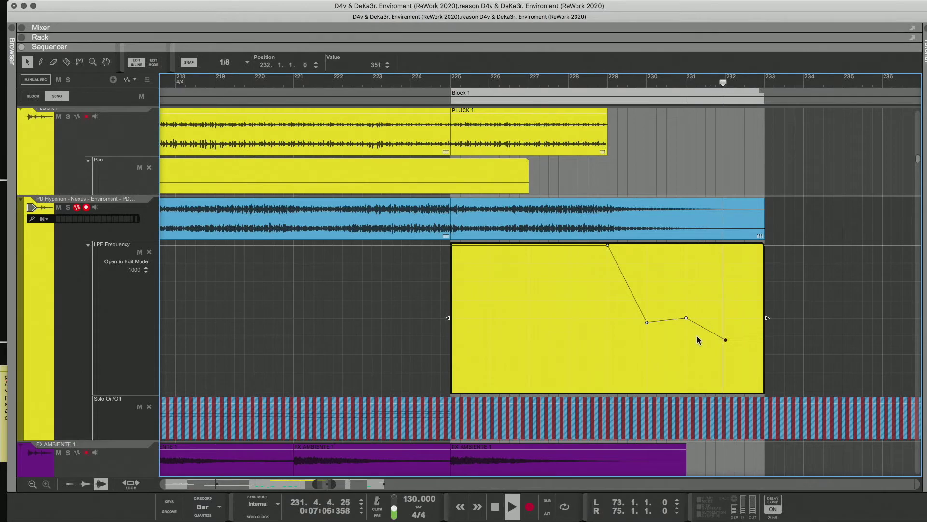
# Check the revision notes and replay the filtered section from bar 225.
pyautogui.scroll(-5, 772, 275)
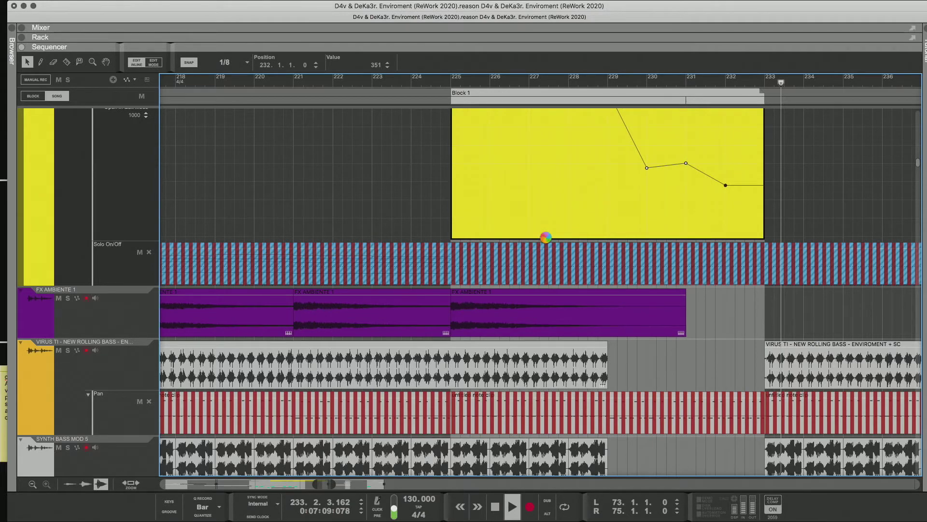
pyautogui.click(3, 435)
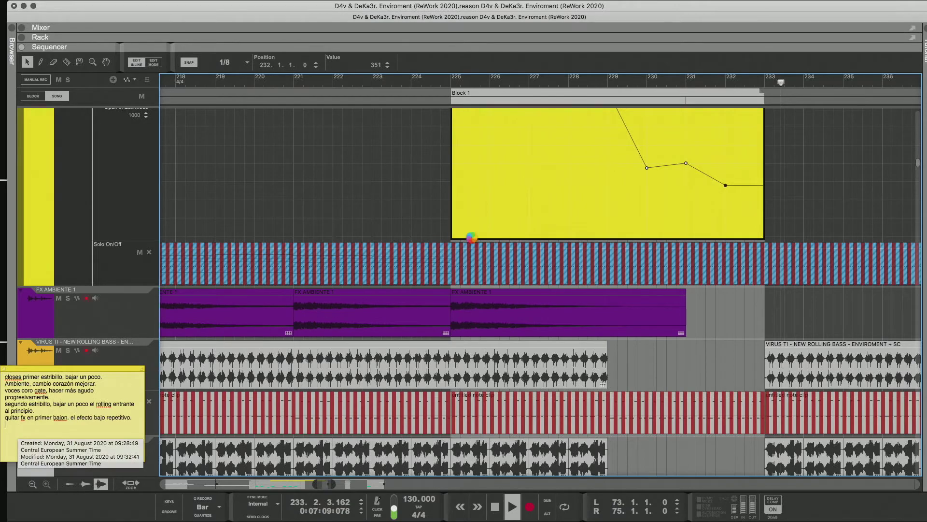
pyautogui.click(435, 176)
pyautogui.scroll(5, 435, 181)
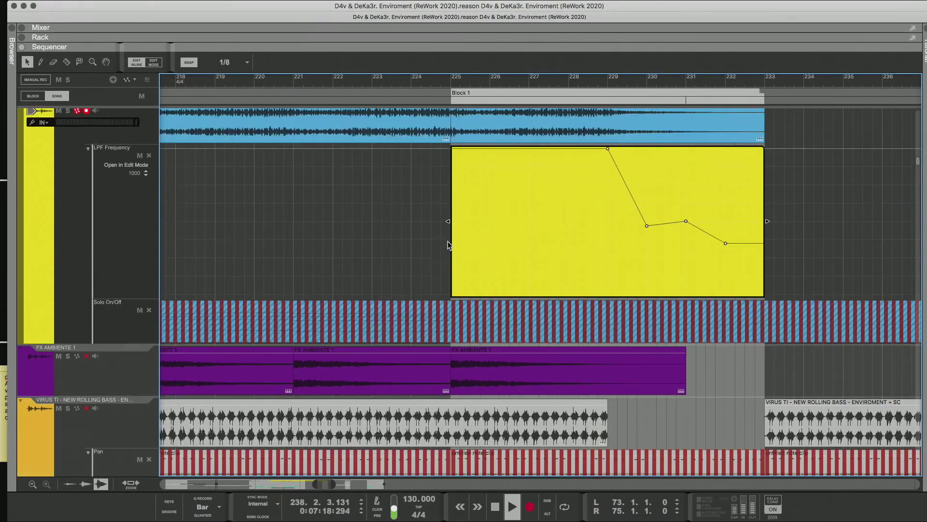
pyautogui.click(452, 84)
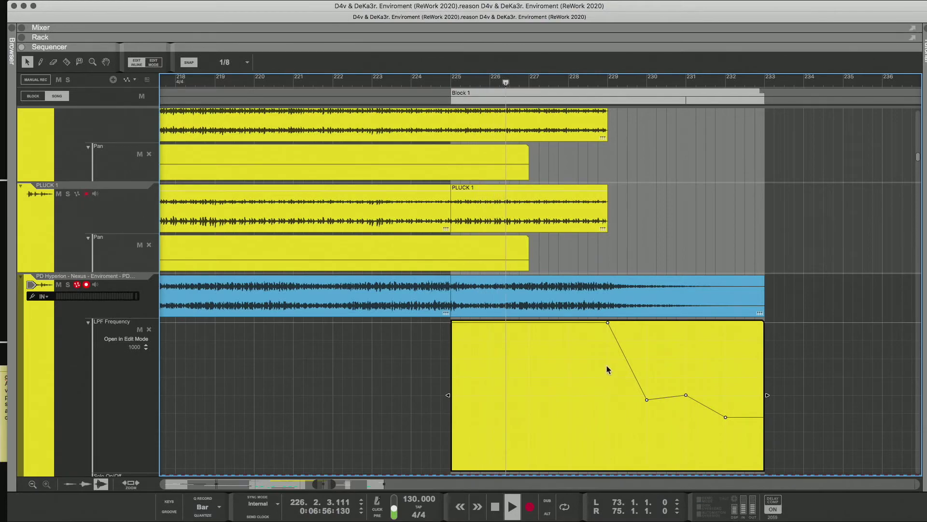
pyautogui.moveTo(327, 485); pyautogui.dragTo(331, 484)
pyautogui.scroll(-2, 372, 420)
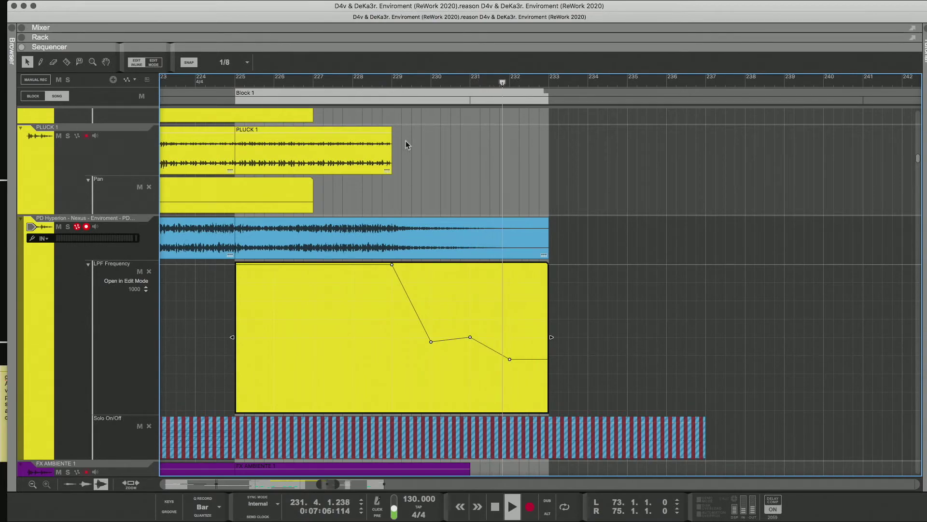
# Lower the LPF Frequency point at 230.1.1 to 388 and replay from just after bar 228.
pyautogui.click(381, 80)
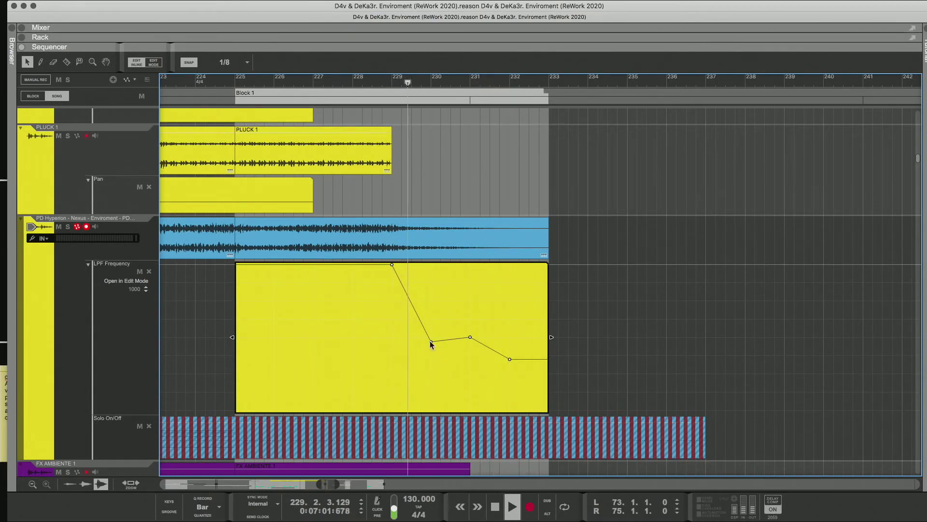
pyautogui.moveTo(431, 341); pyautogui.dragTo(430, 354)
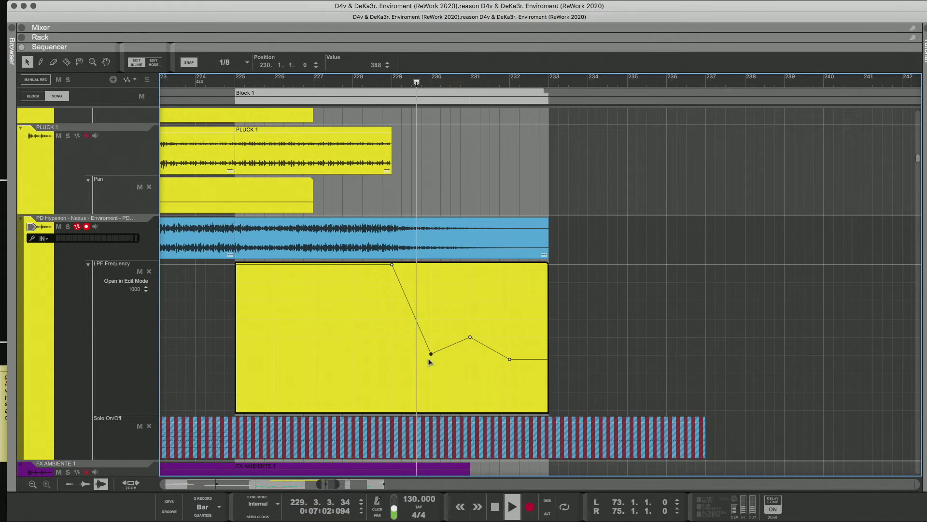
pyautogui.click(366, 82)
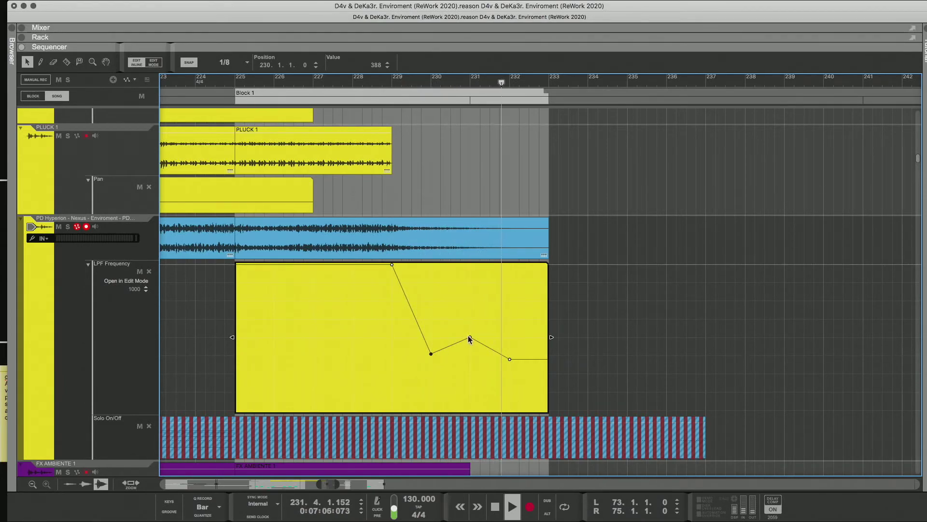
# Lower the LPF Frequency point at 231.1.1 to 172, auditioning it at 387 and 228 from around bar 229.
pyautogui.moveTo(469, 337); pyautogui.dragTo(470, 354)
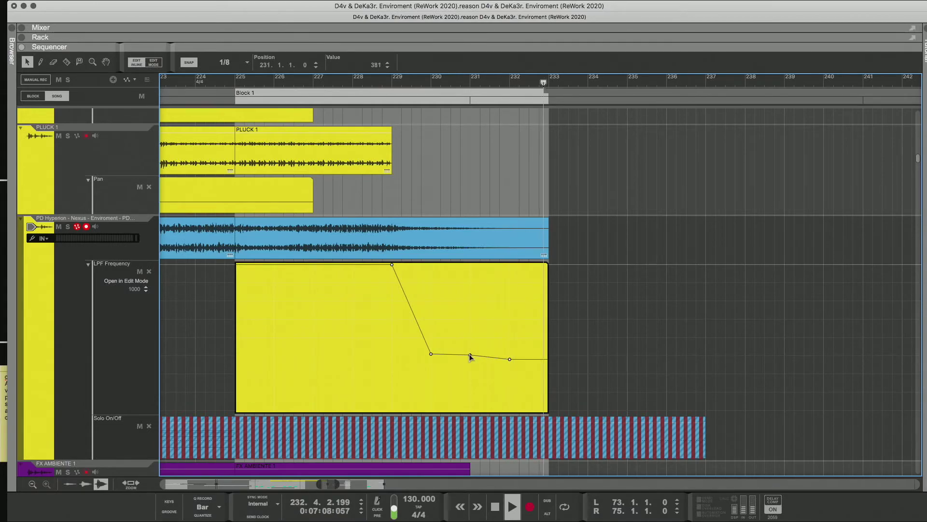
pyautogui.click(394, 83)
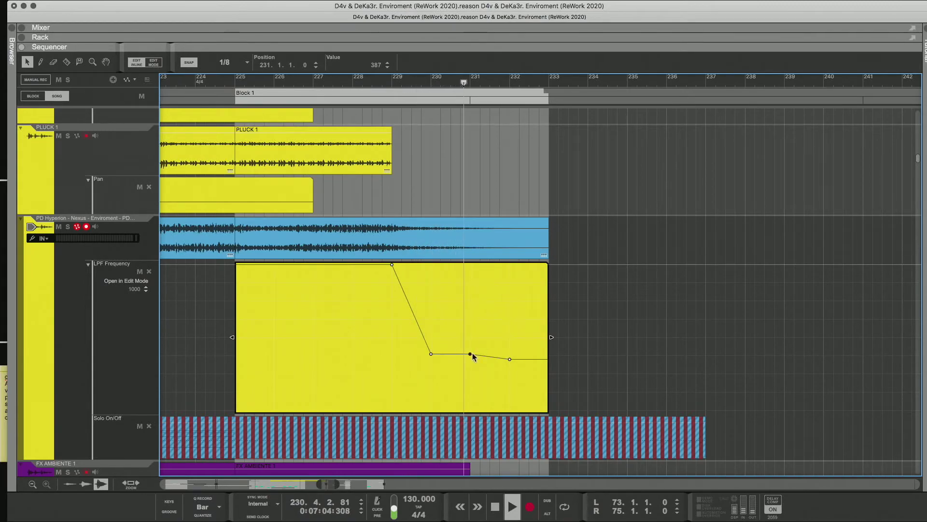
pyautogui.moveTo(470, 353); pyautogui.dragTo(470, 377)
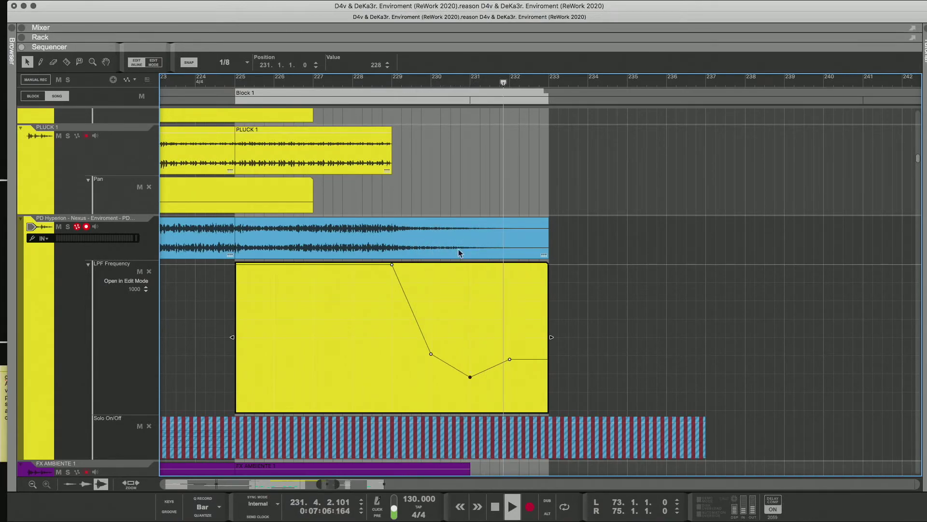
pyautogui.click(409, 84)
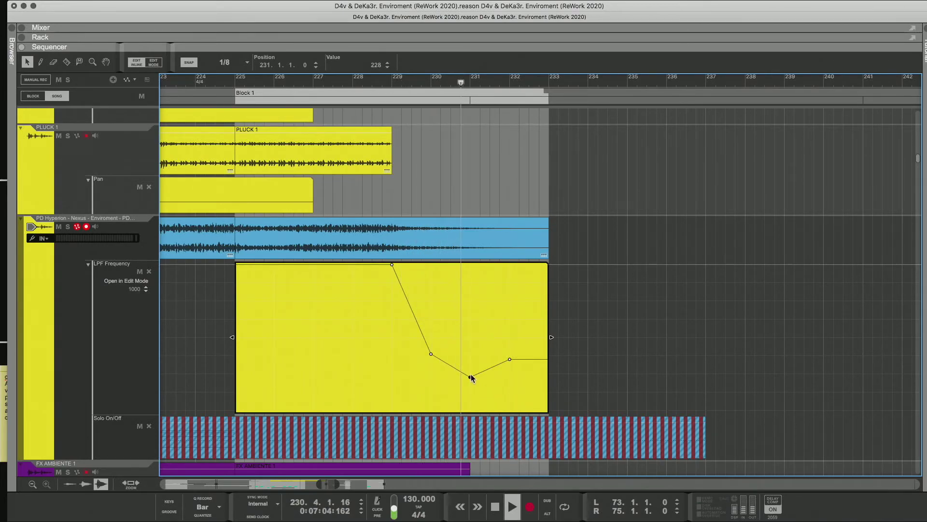
pyautogui.moveTo(470, 377); pyautogui.dragTo(470, 385)
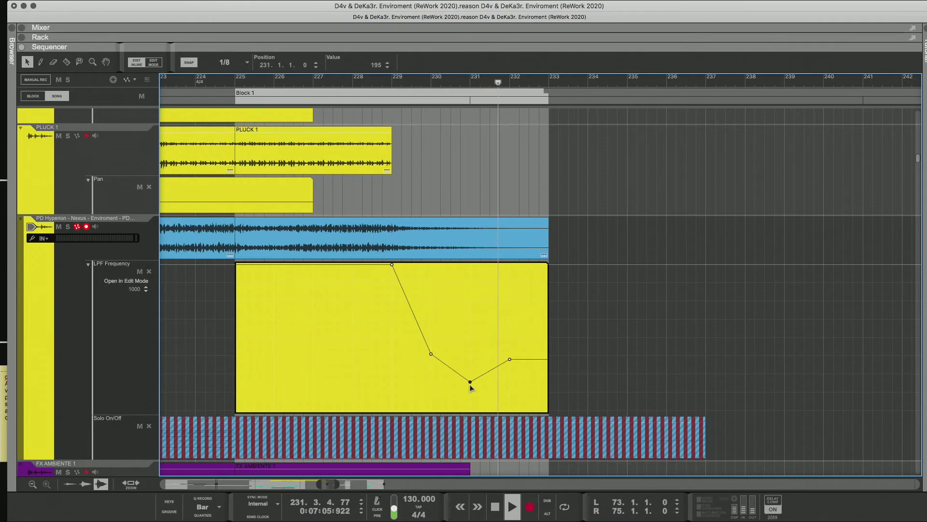
pyautogui.click(387, 81)
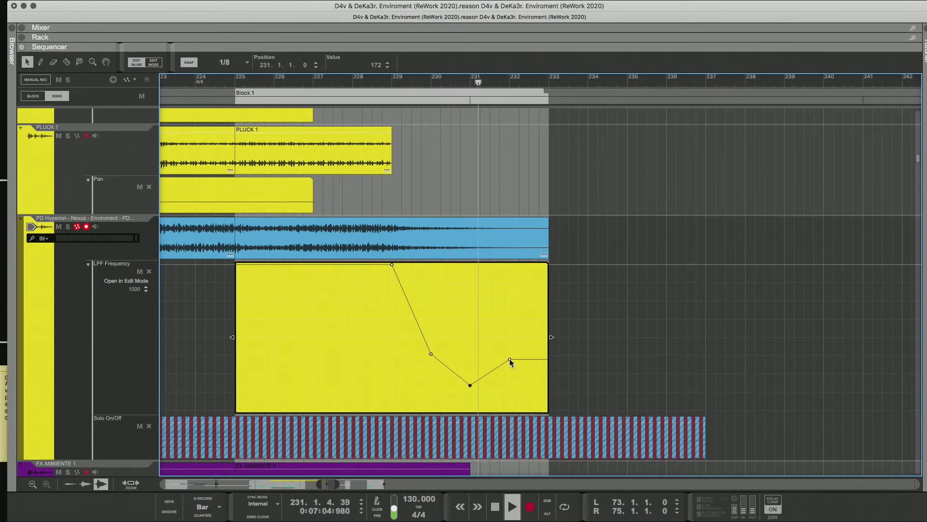
# Adjust the LPF Frequency point at 231.1.1 to 116, auditioning lower values including 73 from around bar 229.
pyautogui.moveTo(471, 386); pyautogui.dragTo(470, 410)
pyautogui.click(393, 83)
pyautogui.moveTo(470, 410); pyautogui.dragTo(471, 400)
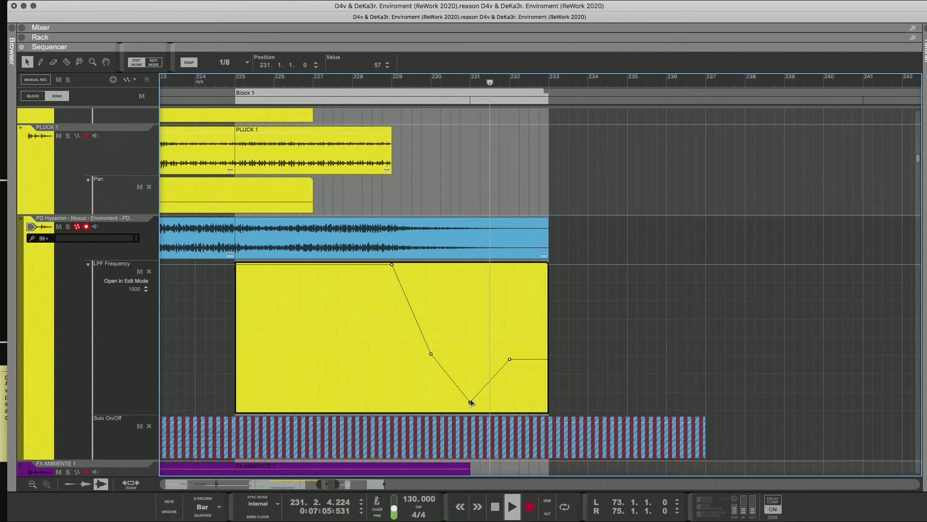
pyautogui.click(415, 82)
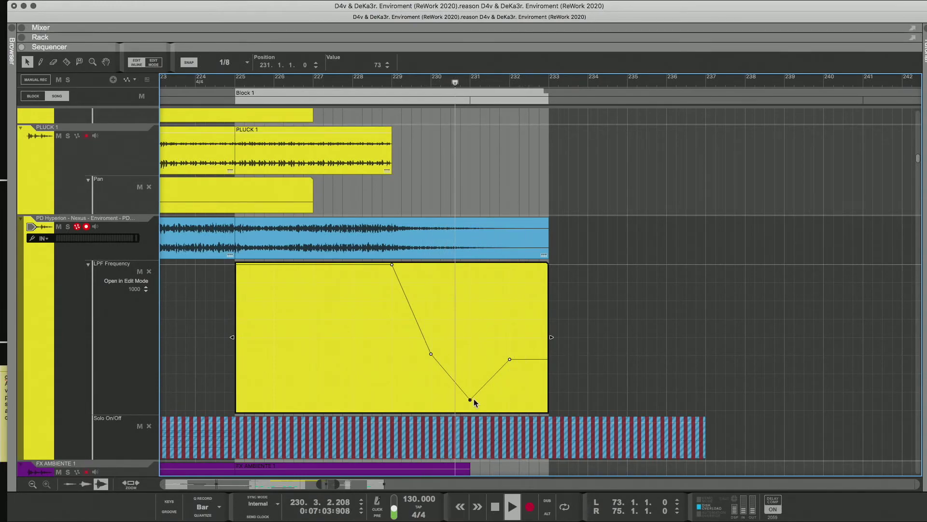
pyautogui.moveTo(470, 399); pyautogui.dragTo(470, 393)
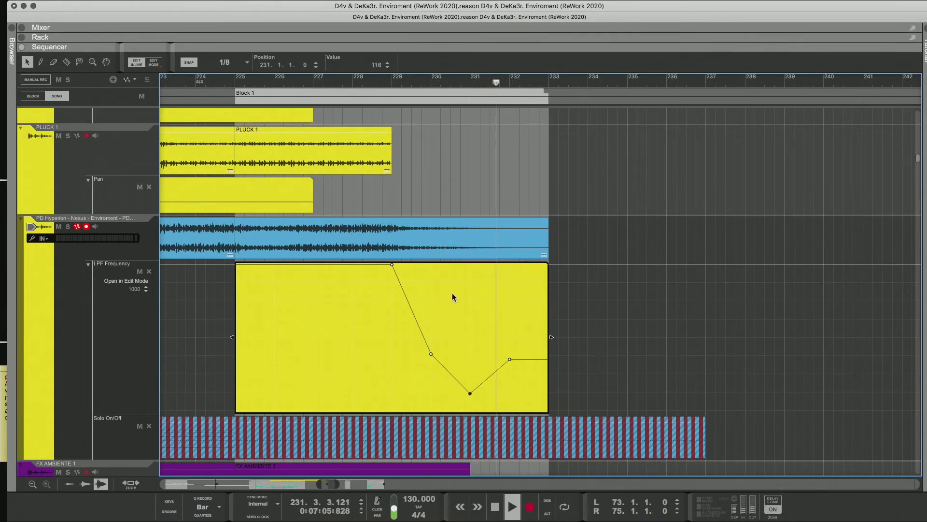
pyautogui.click(411, 83)
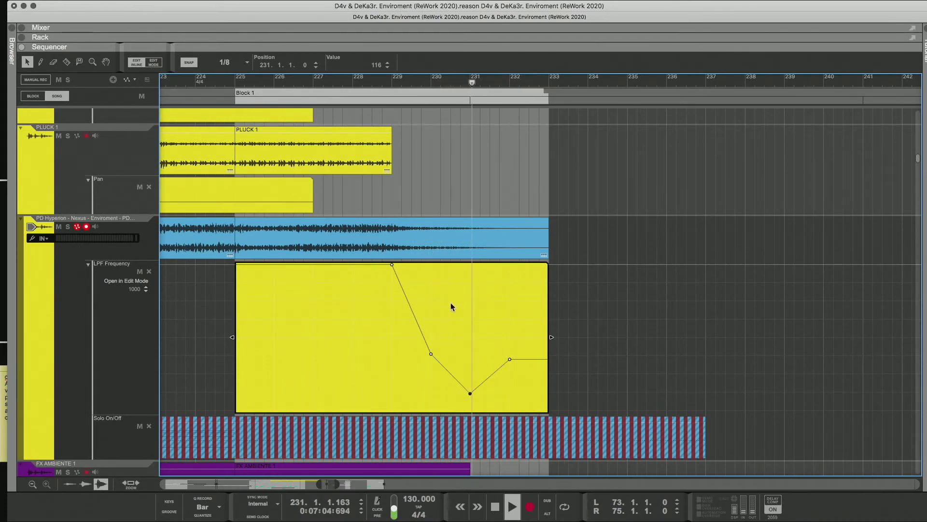
# Delete the LPF Frequency point at 232.1.1, set the one at 231.1.1 to 135, and leave clip editing.
pyautogui.moveTo(499, 351); pyautogui.dragTo(513, 365)
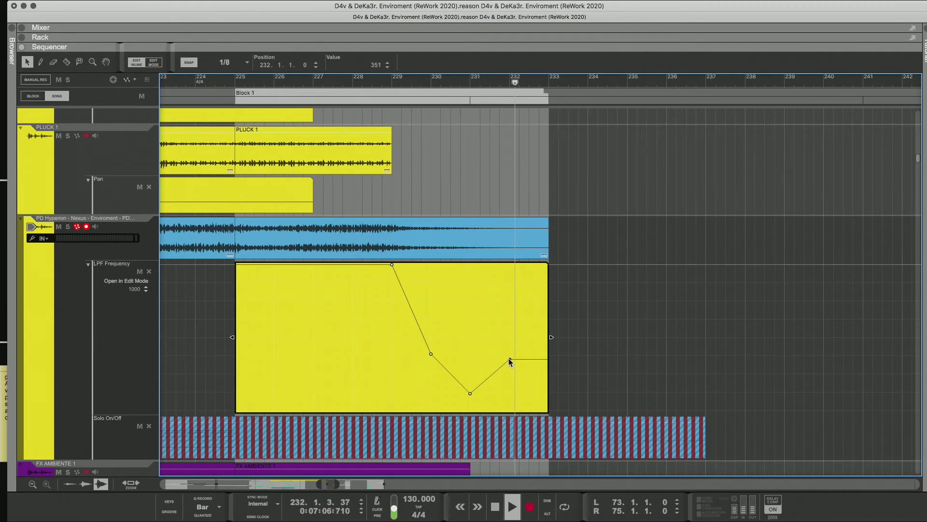
pyautogui.press('Delete')
pyautogui.click(404, 79)
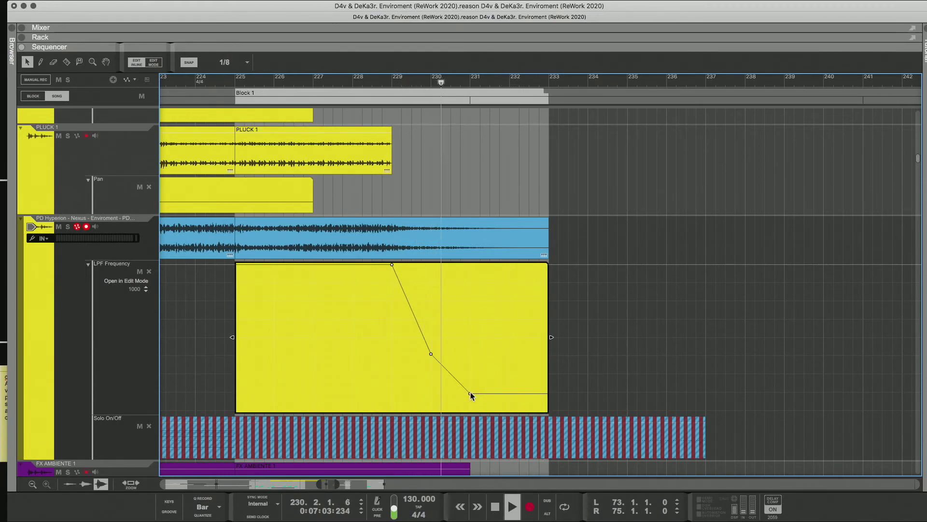
pyautogui.moveTo(471, 393); pyautogui.dragTo(470, 391)
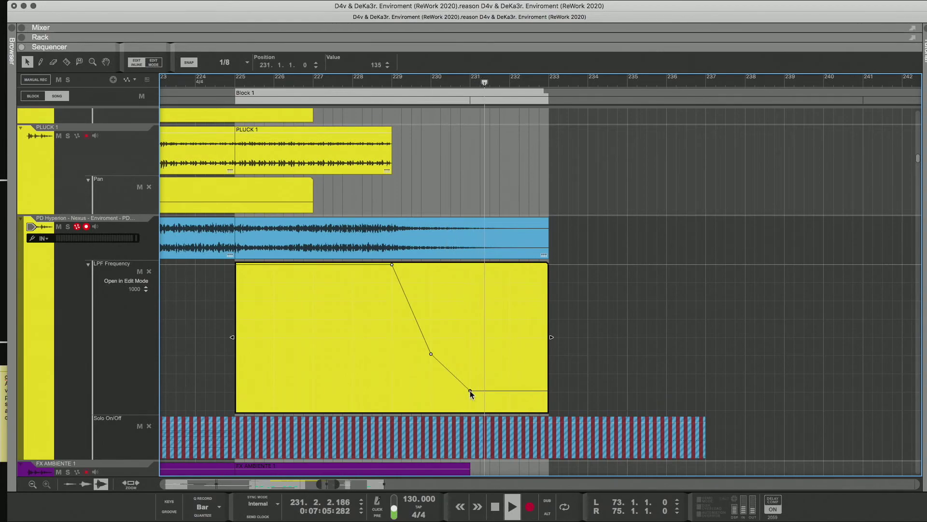
pyautogui.click(508, 166)
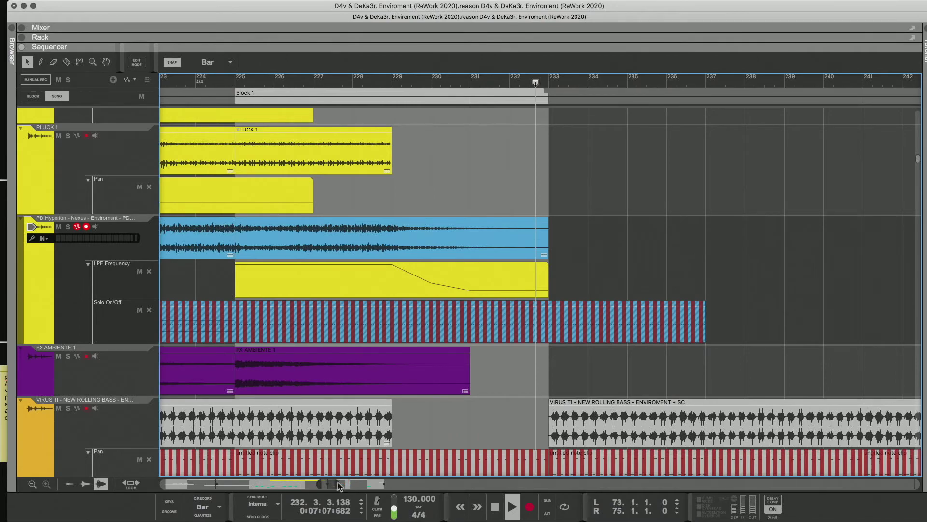
# Open the song information for the Enviroment (ReWork 2020) song.
pyautogui.moveTo(338, 483); pyautogui.dragTo(370, 484)
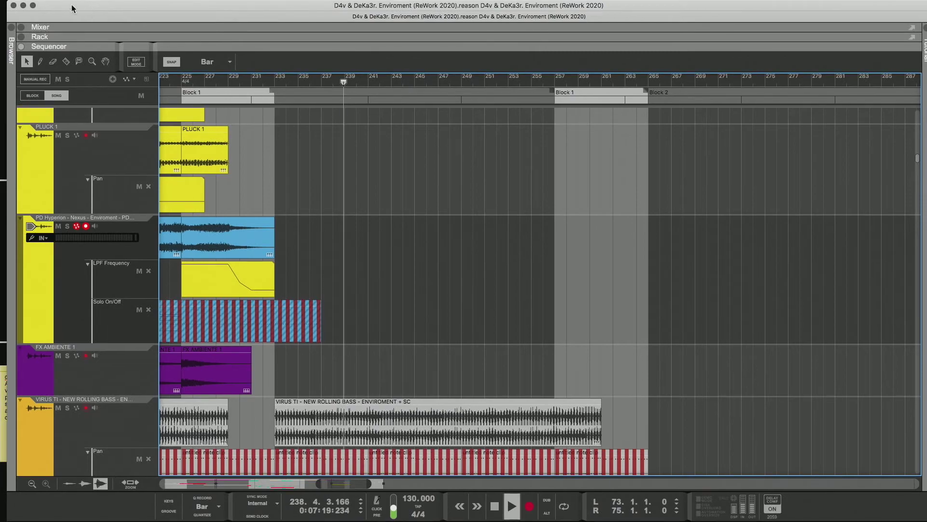
pyautogui.moveTo(65, 5); pyautogui.dragTo(58, 3)
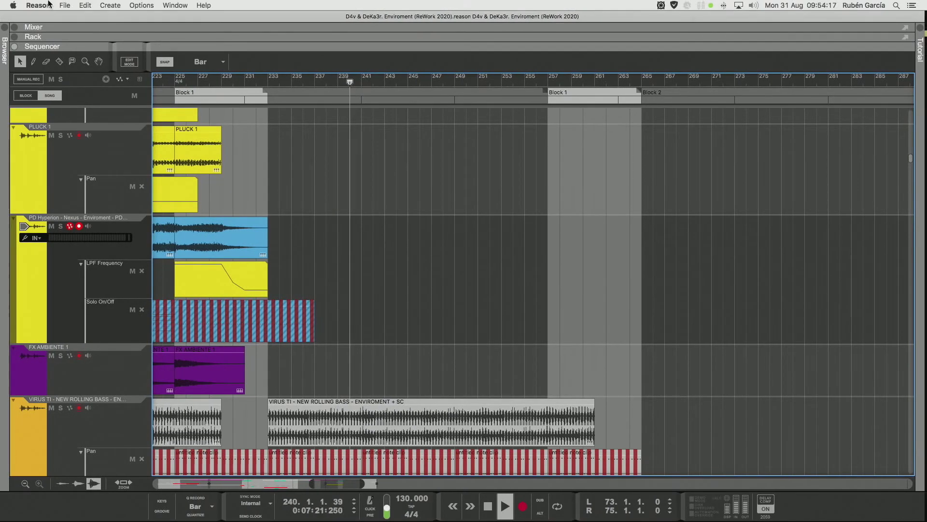
pyautogui.click(64, 5)
pyautogui.click(340, 169)
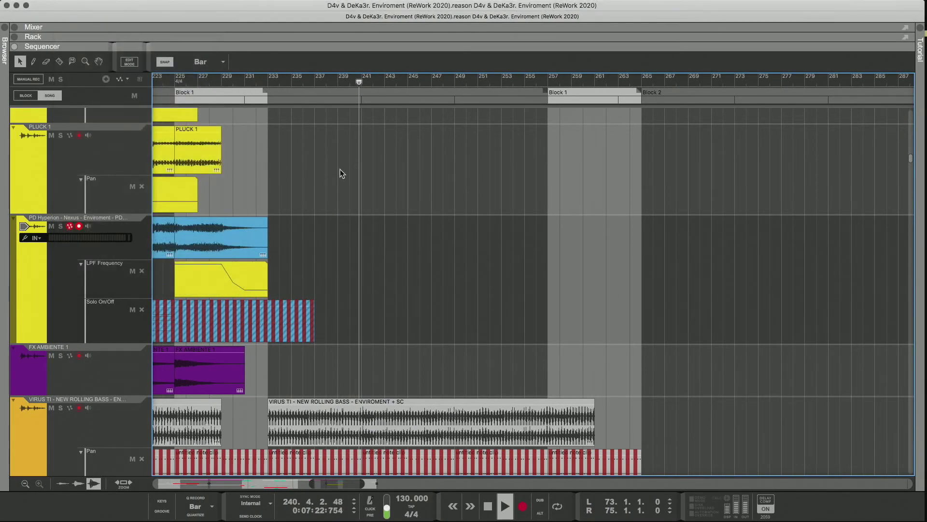
pyautogui.click(400, 274)
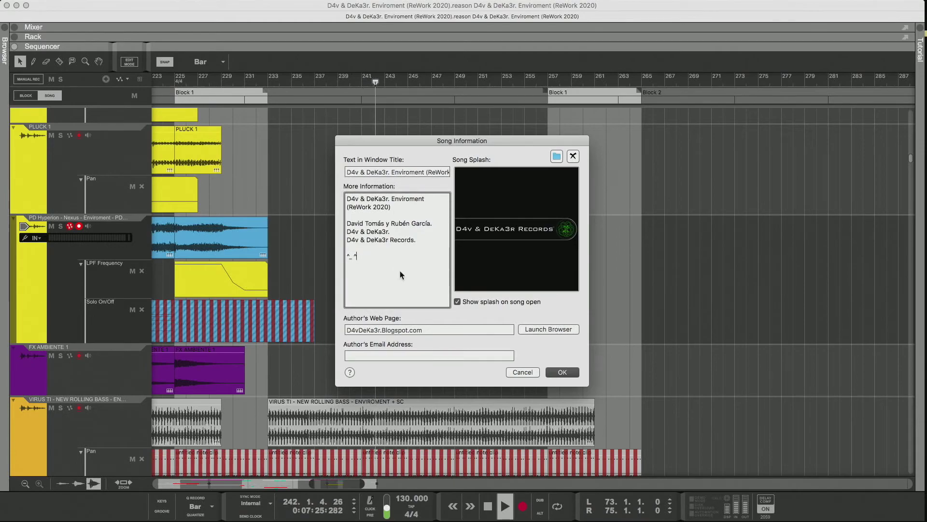
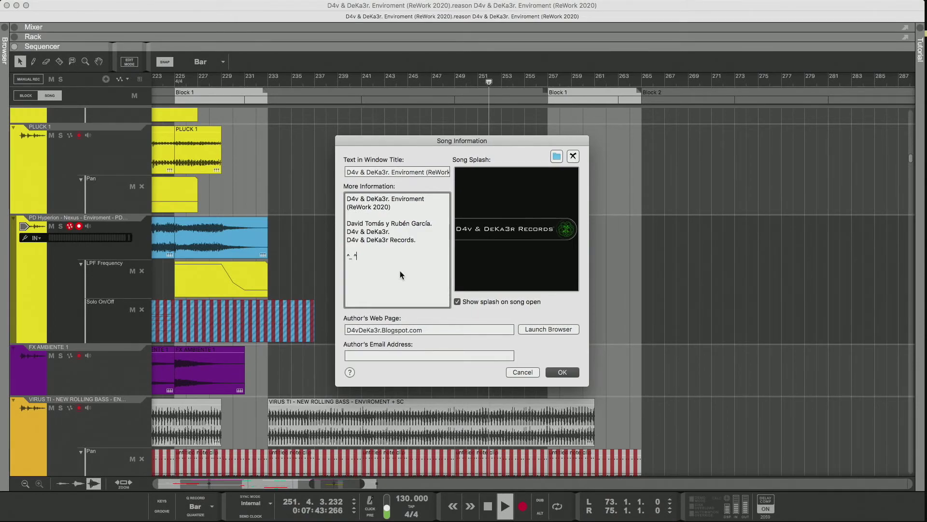
# Close the song information and look through the tracks down to BASS SQUARE, auditioning from around bars 249 and 245.
pyautogui.click(561, 372)
pyautogui.scroll(-15, 491, 338)
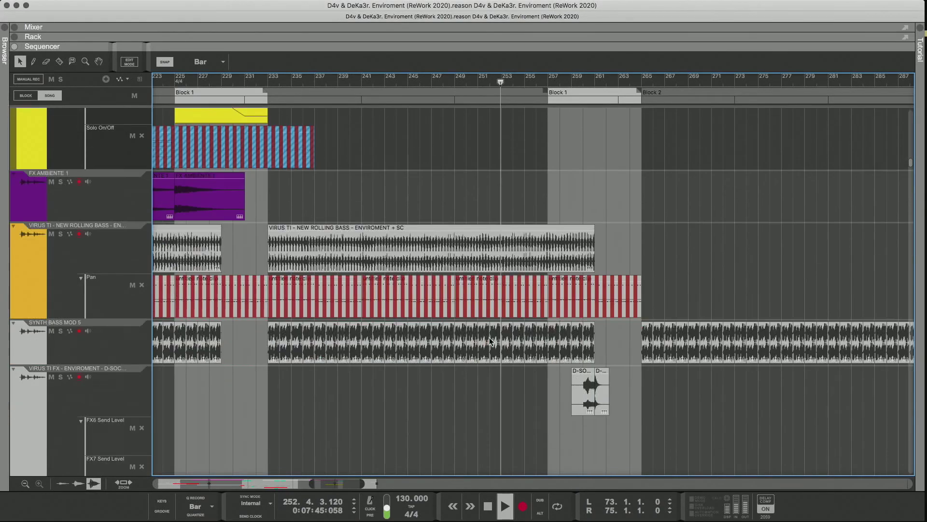
pyautogui.click(453, 85)
pyautogui.scroll(-10, 502, 415)
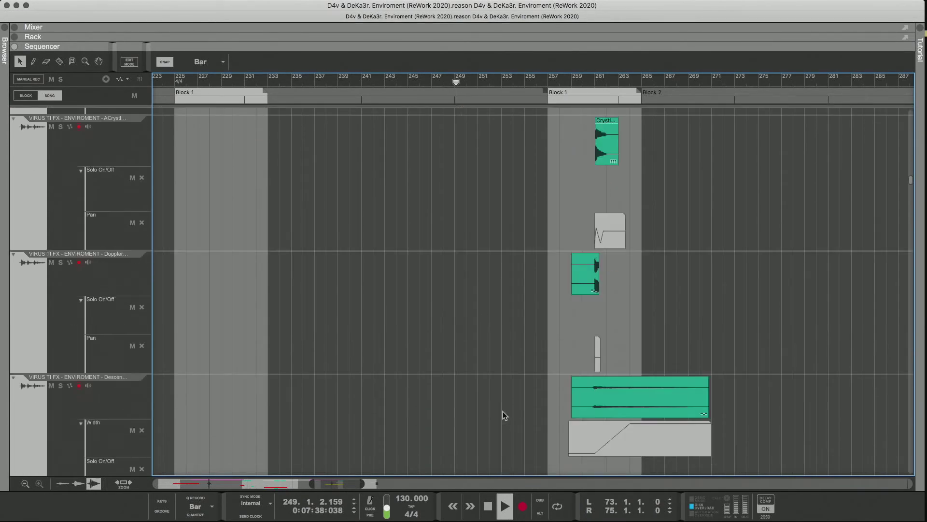
pyautogui.scroll(-5, 504, 416)
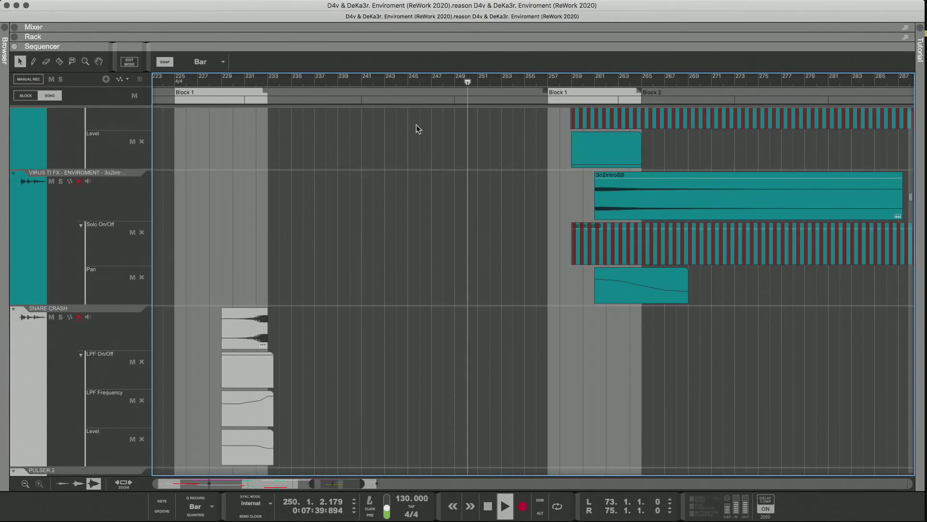
pyautogui.click(410, 83)
pyautogui.scroll(-8, 424, 269)
pyautogui.scroll(-15, 424, 271)
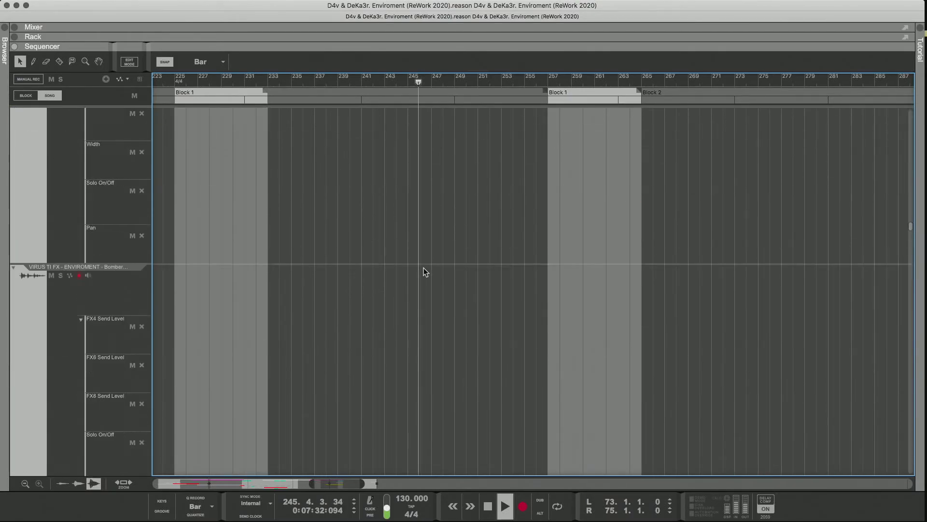
pyautogui.moveTo(909, 238); pyautogui.dragTo(912, 334)
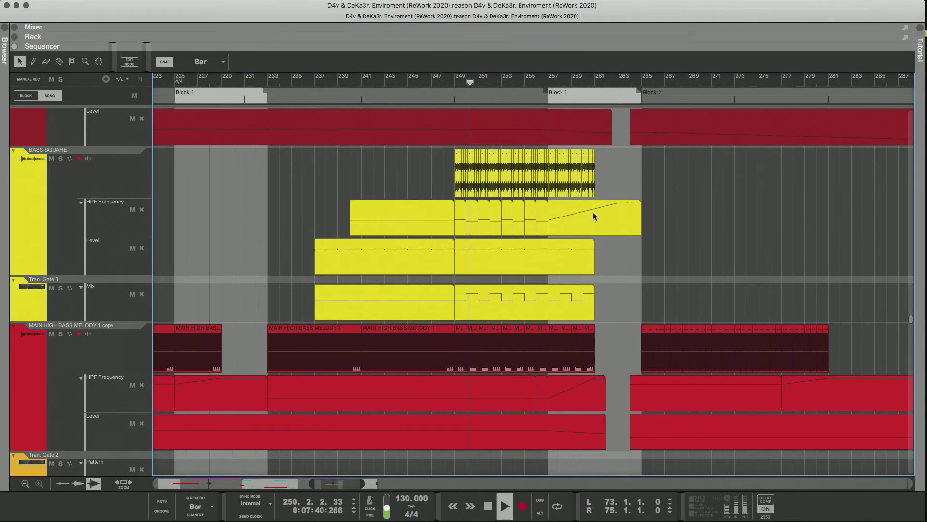
# Select the BASS SQUARE track, show its fader section in the mixer, and add a Pan automation lane for it.
pyautogui.click(62, 220)
pyautogui.click(358, 30)
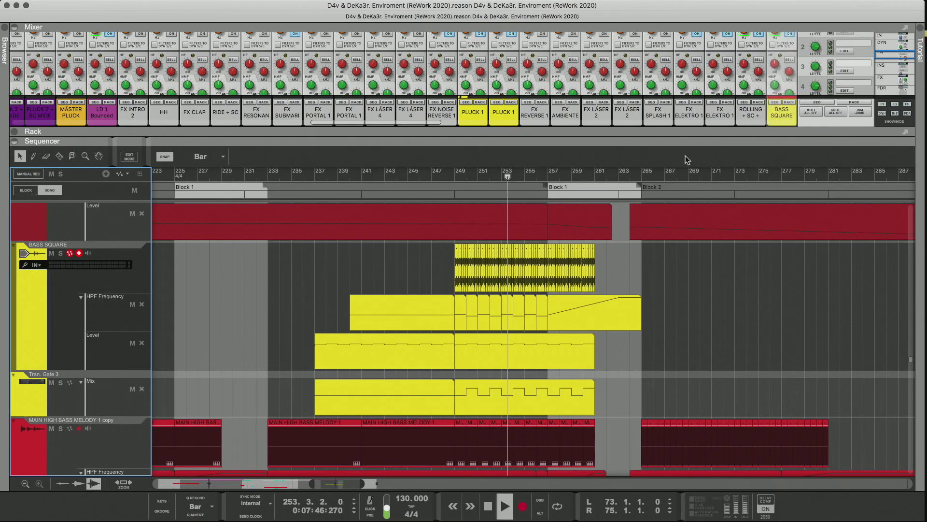
pyautogui.scroll(-3, 750, 73)
pyautogui.scroll(-4, 750, 73)
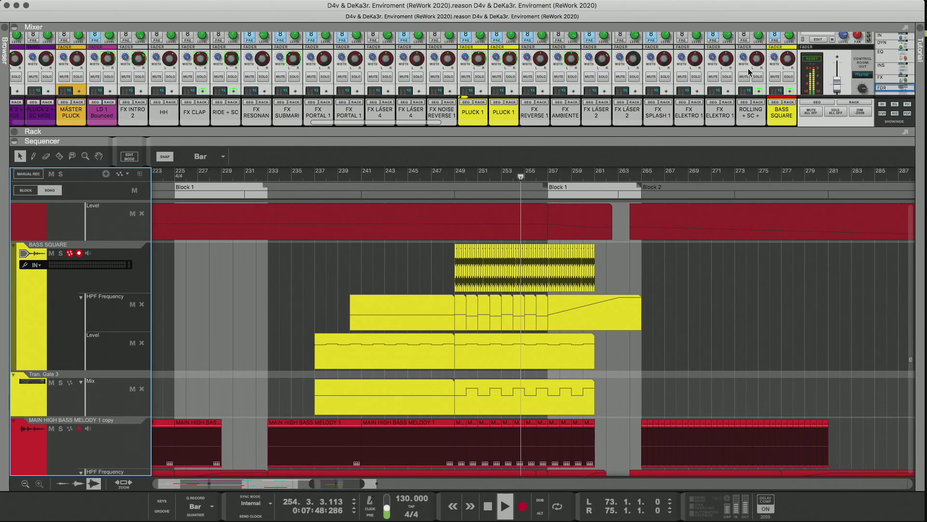
pyautogui.rightClick(787, 62)
pyautogui.click(651, 162)
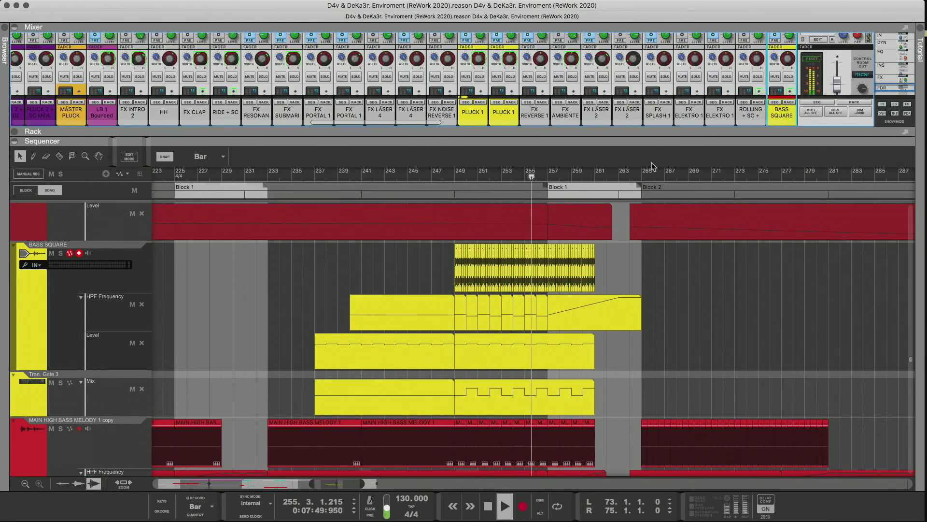
# Create one-bar Pan automation clips at bars 249 and 250 on BASS SQUARE and set the left locator to bar 249.
pyautogui.click(447, 178)
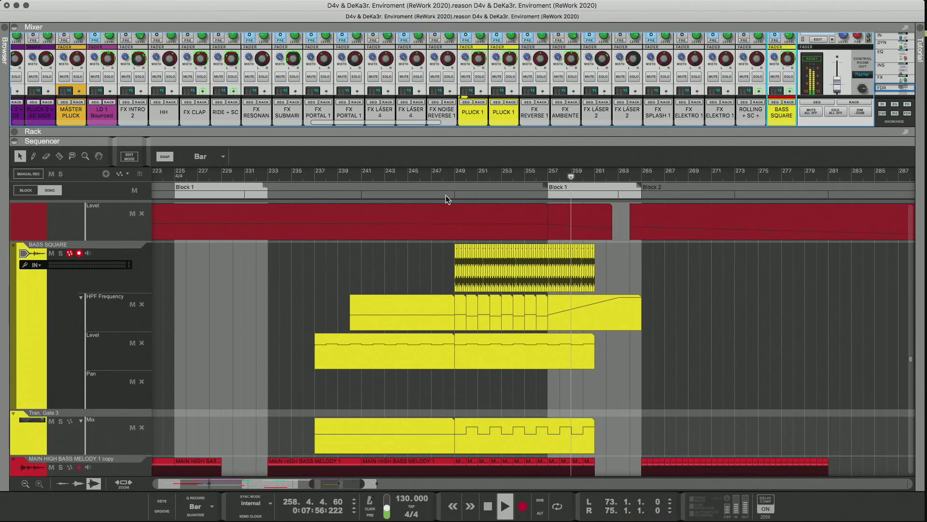
pyautogui.doubleClick(459, 388)
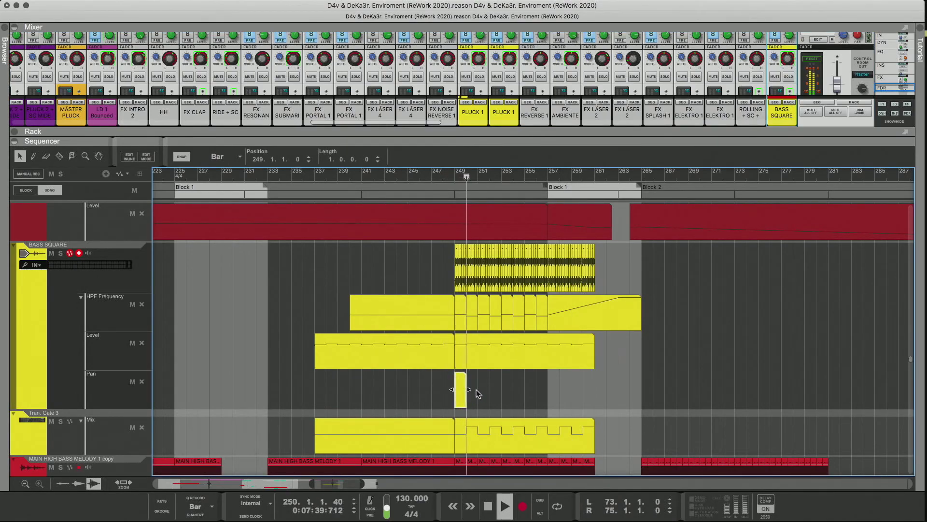
pyautogui.moveTo(472, 386); pyautogui.dragTo(471, 379)
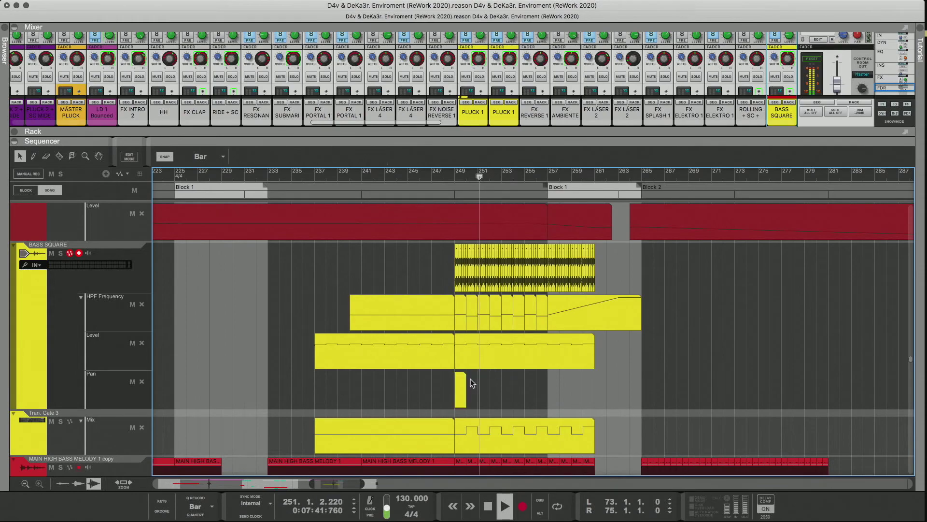
pyautogui.click(427, 179)
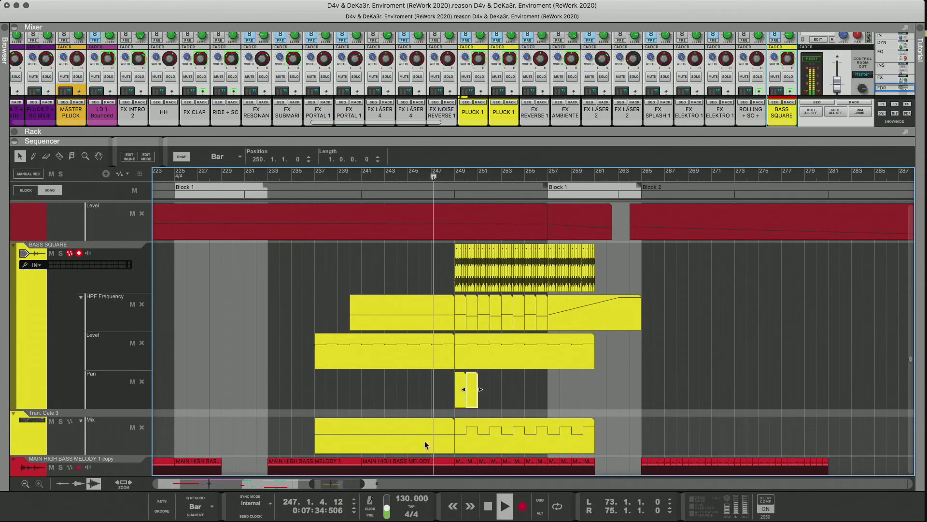
pyautogui.moveTo(351, 486)
pyautogui.mouseDown()
pyautogui.moveTo(330, 486)
pyautogui.moveTo(339, 485)
pyautogui.mouseUp()
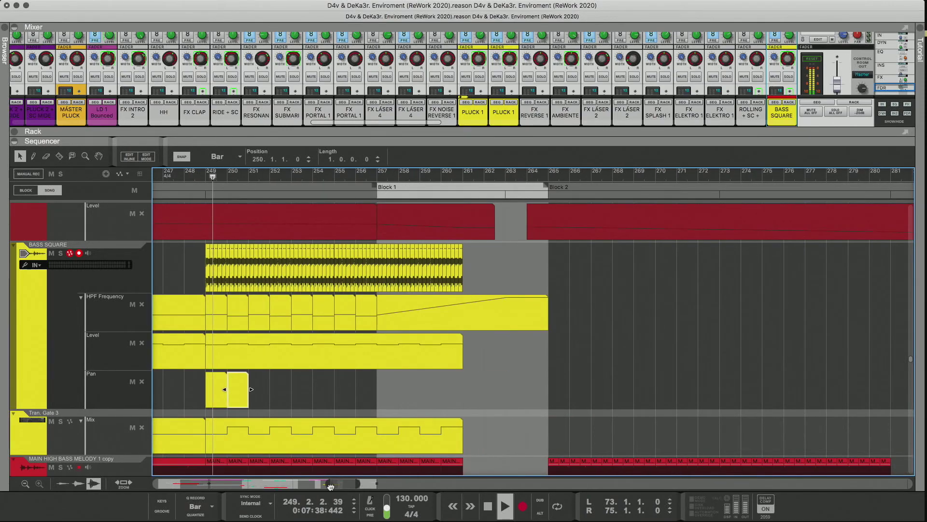
pyautogui.hscroll(-5, 330, 485)
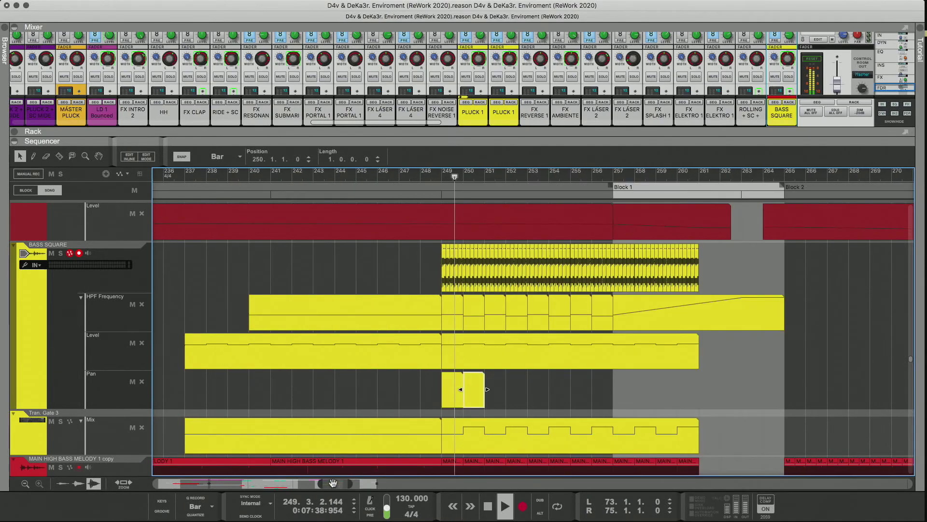
pyautogui.keyDown('alt'); pyautogui.click(441, 176); pyautogui.keyUp('alt')
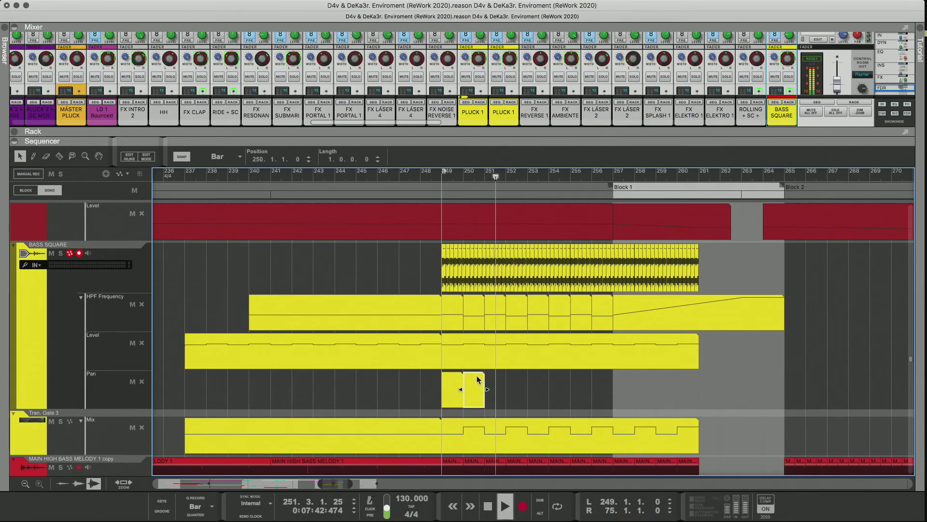
# Set the Pan point at 249.1.1 in the first clip to -100, trying -41, -96 and 100 on the way.
pyautogui.doubleClick(449, 389)
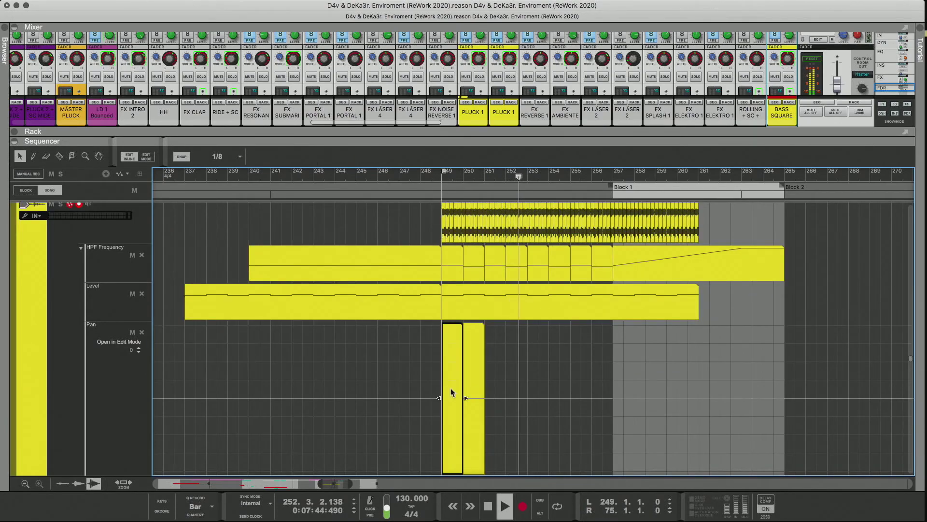
pyautogui.click(442, 427)
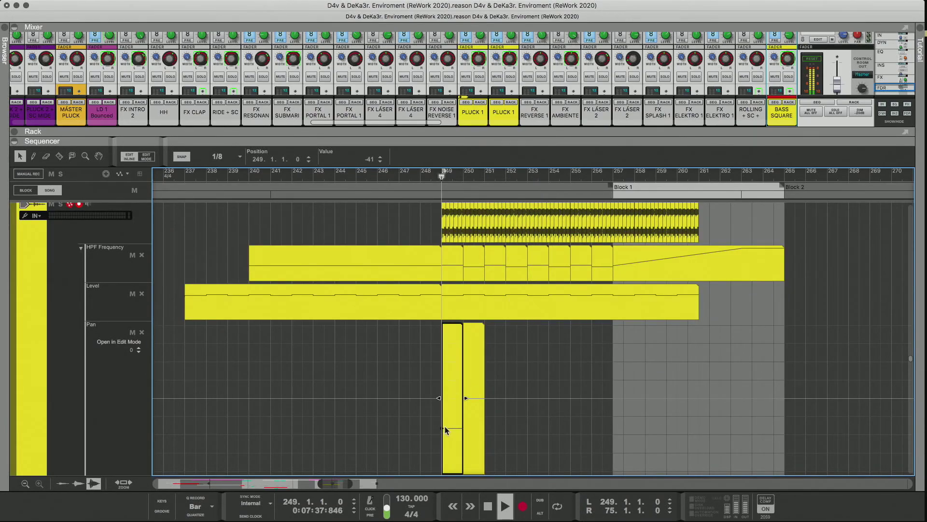
pyautogui.moveTo(441, 427); pyautogui.dragTo(439, 469)
pyautogui.scroll(-2, 445, 415)
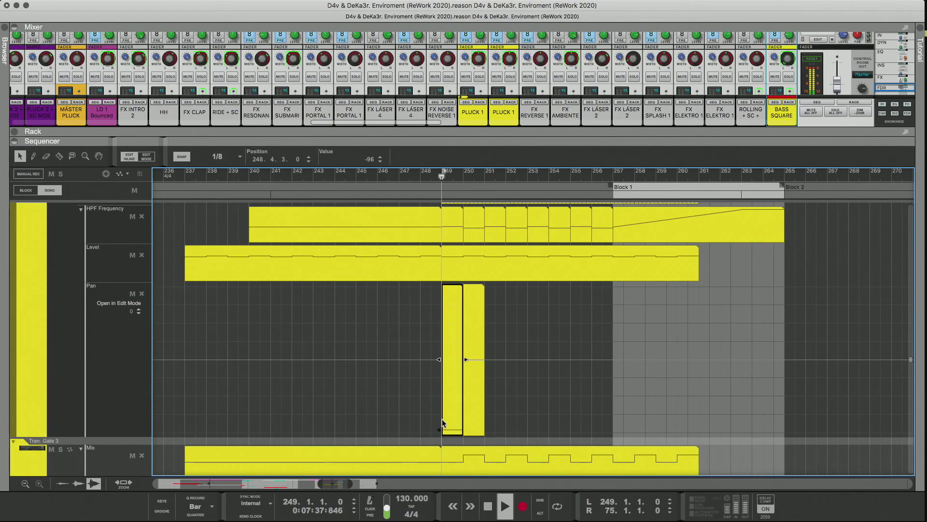
pyautogui.moveTo(439, 431); pyautogui.dragTo(439, 299)
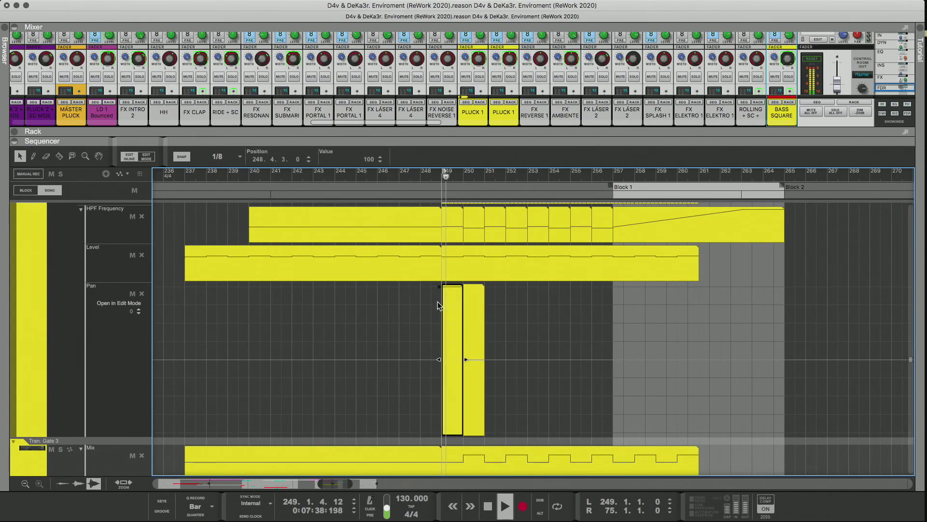
pyautogui.moveTo(439, 288); pyautogui.dragTo(435, 359)
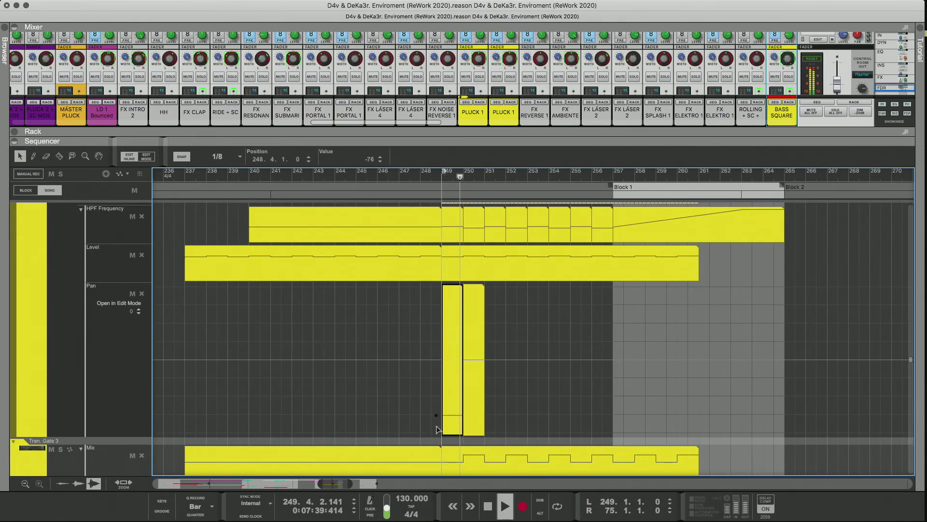
pyautogui.moveTo(437, 428); pyautogui.dragTo(442, 436)
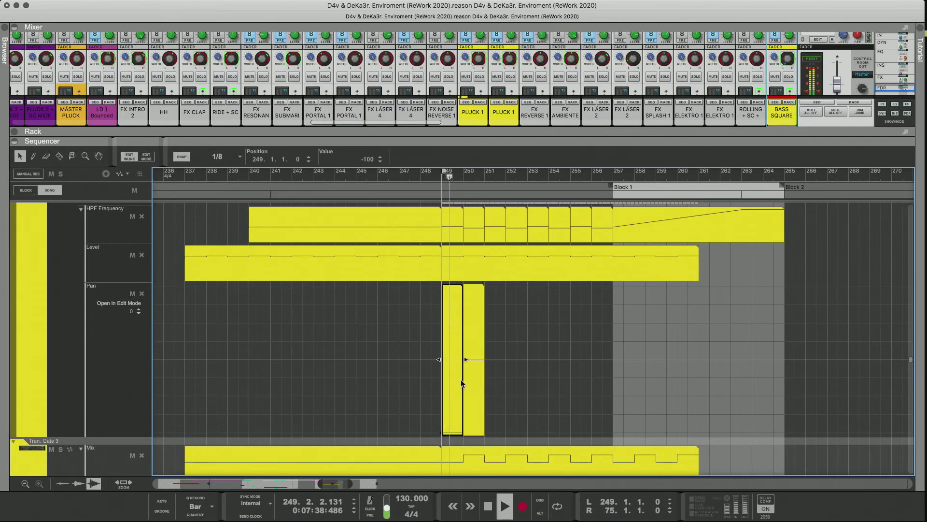
# Add a Pan point at 250.2.3 with value 100 in the second clip and leave clip editing.
pyautogui.click(474, 324)
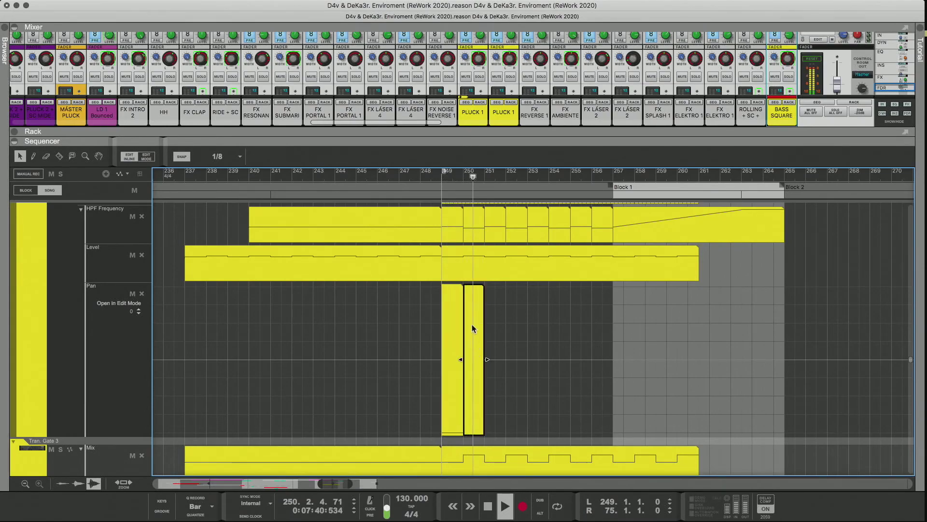
pyautogui.doubleClick(472, 324)
pyautogui.moveTo(471, 323); pyautogui.dragTo(471, 274)
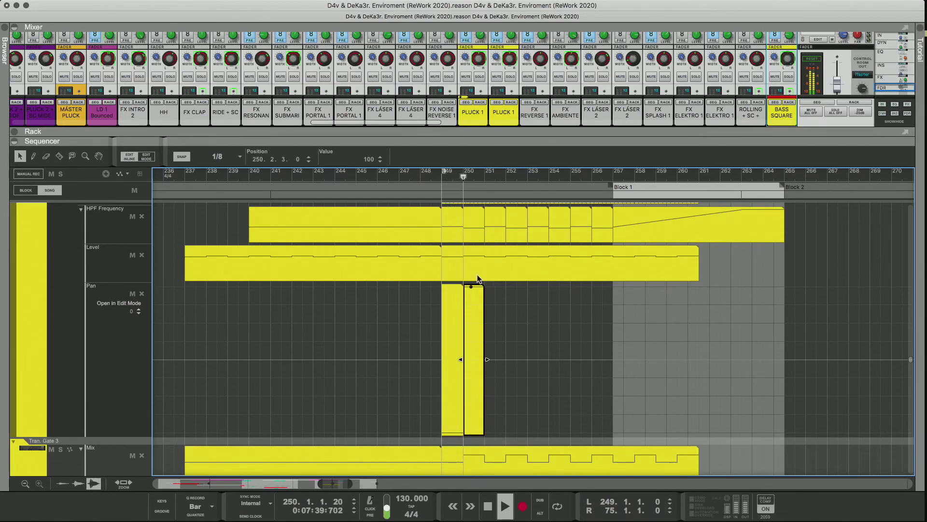
pyautogui.click(497, 285)
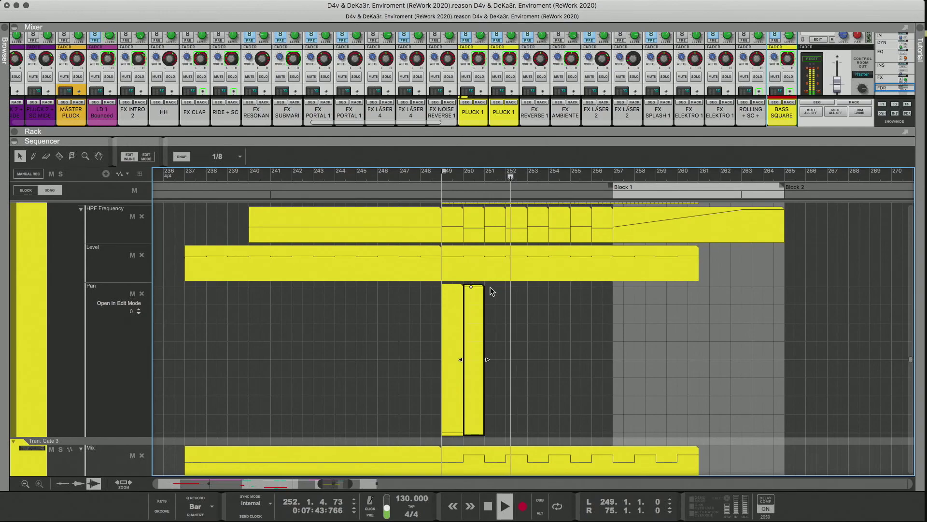
pyautogui.click(725, 272)
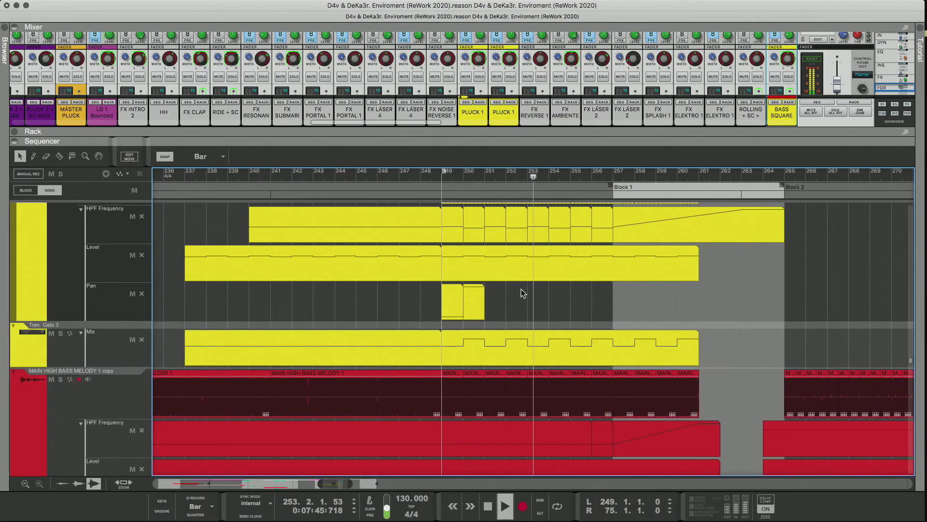
# Copy the two Pan clips at bars 249–250 to bar 253 on BASS SQUARE and audition them from bar 249.
pyautogui.moveTo(500, 295); pyautogui.dragTo(542, 305)
pyautogui.hotkey('ctrl', 'z')
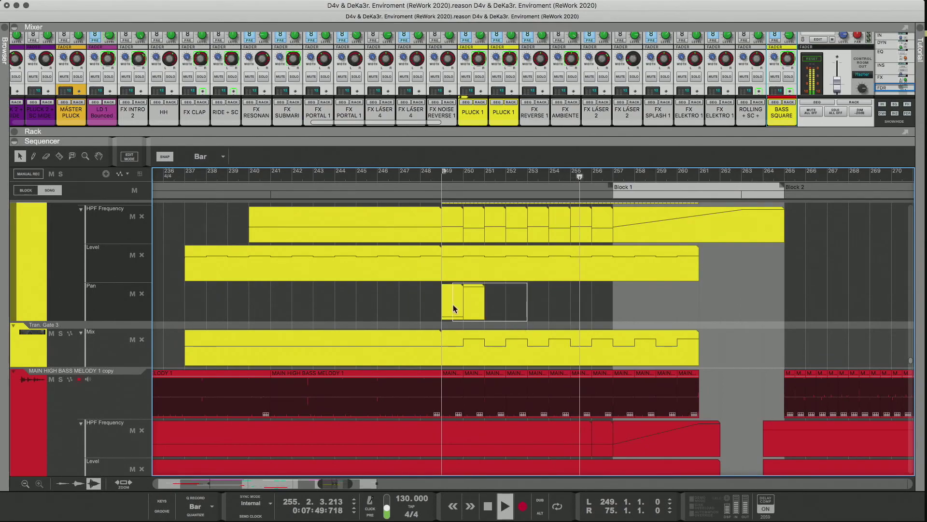
pyautogui.moveTo(453, 312); pyautogui.dragTo(544, 309)
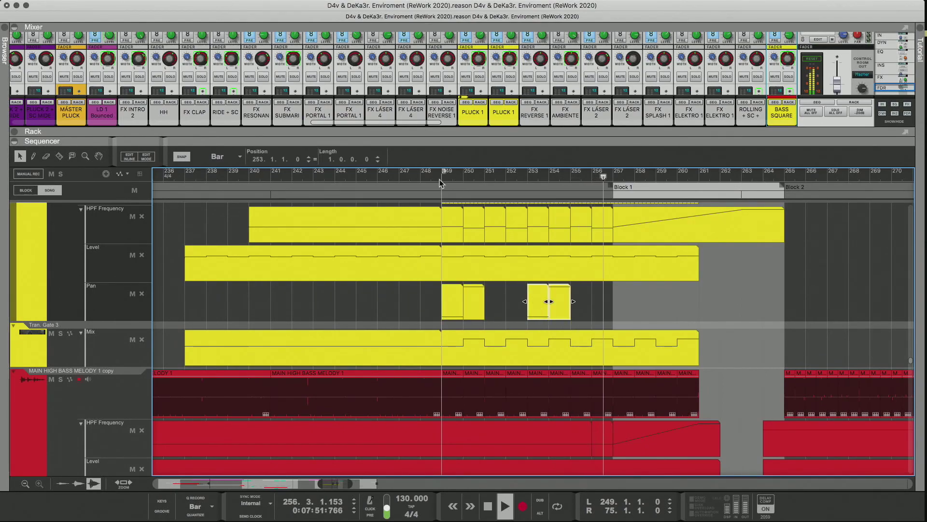
pyautogui.press('space')
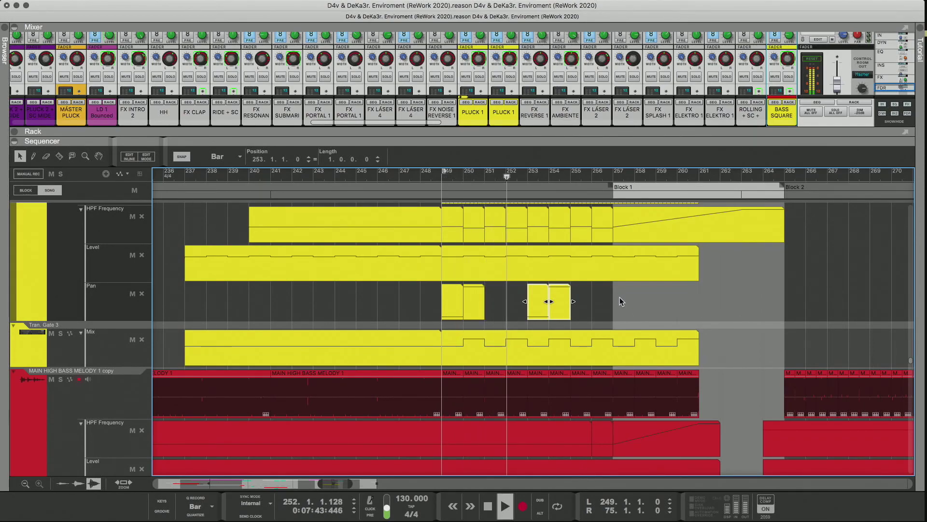
pyautogui.click(620, 302)
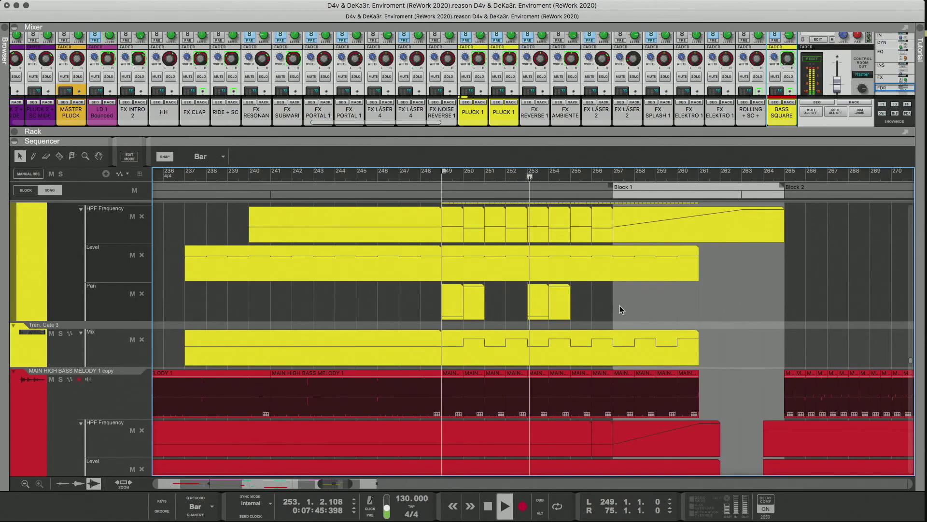
# Place another copy of the two Pan clips at bar 257 and check it against the neighbouring tracks.
pyautogui.scroll(2, 624, 311)
pyautogui.moveTo(588, 349); pyautogui.dragTo(621, 352)
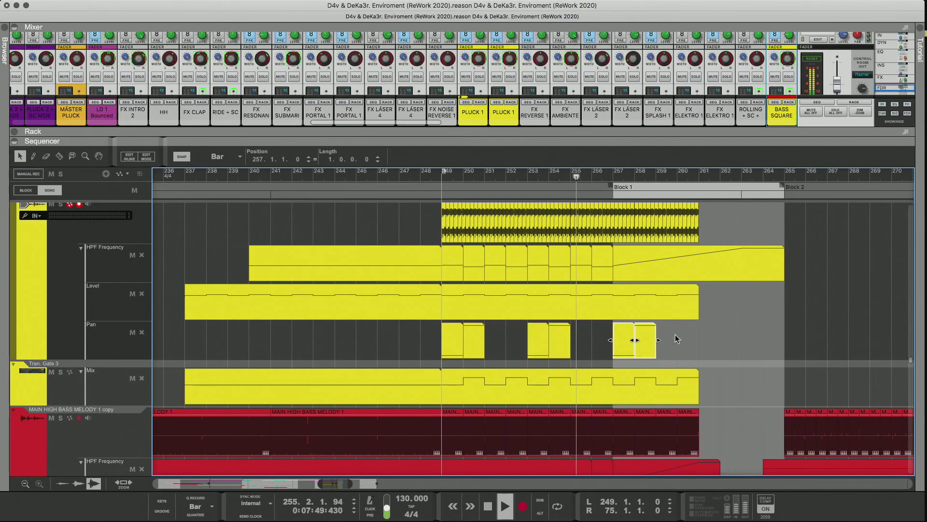
pyautogui.click(677, 334)
pyautogui.scroll(9, 676, 334)
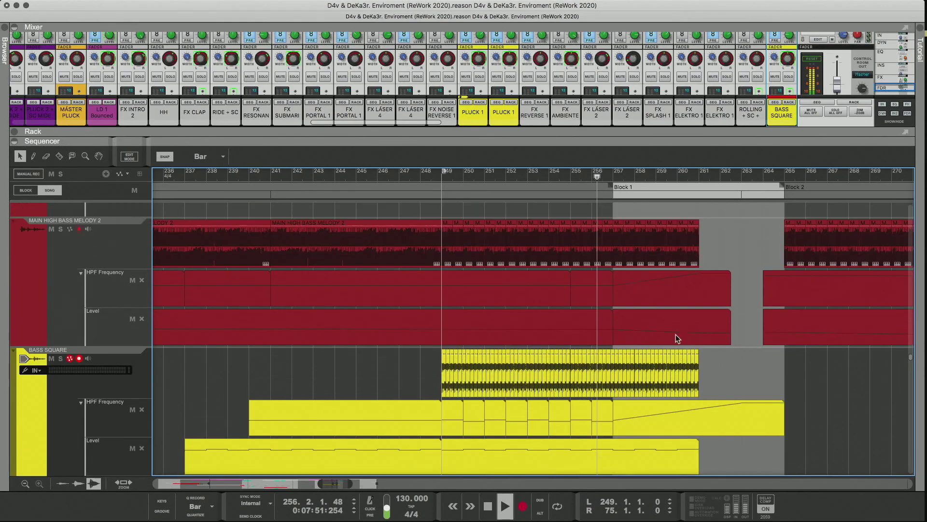
pyautogui.scroll(-5, 674, 337)
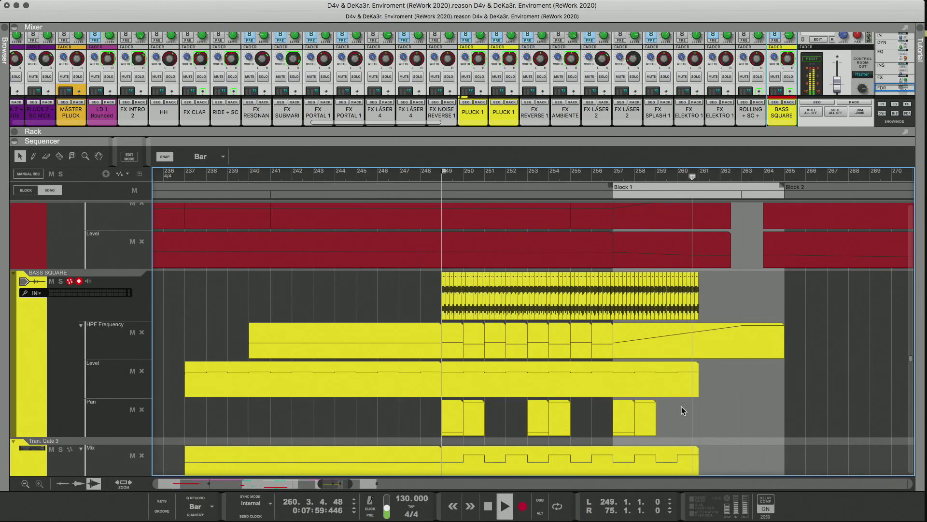
# Delete the two Pan clips at bars 257–258 and play the song from bar 257.
pyautogui.click(622, 414)
pyautogui.press('Delete')
pyautogui.click(614, 174)
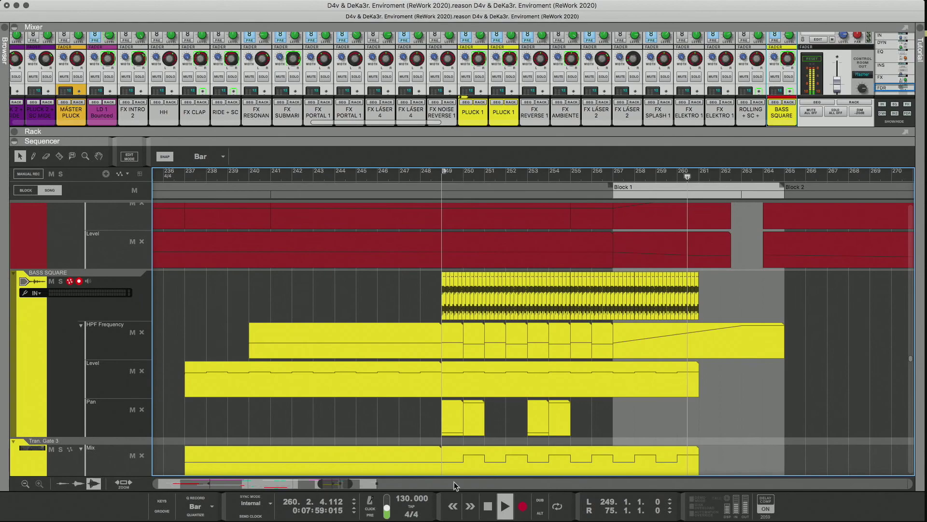
pyautogui.moveTo(350, 483); pyautogui.dragTo(379, 483)
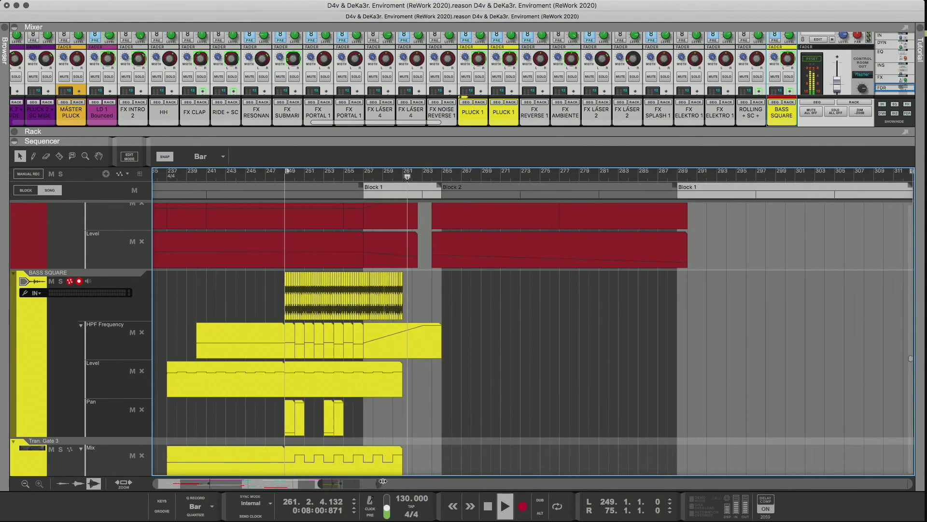
pyautogui.scroll(5, 456, 356)
pyautogui.scroll(-6, 456, 355)
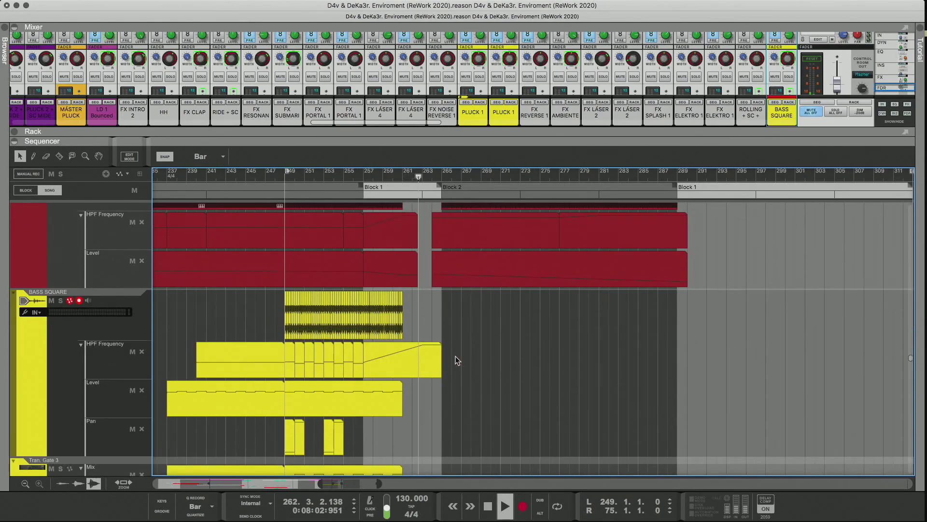
# Audition the Pan changes on BASS SQUARE from bar 249, first with the track soloed and then in the full mix.
pyautogui.click(294, 173)
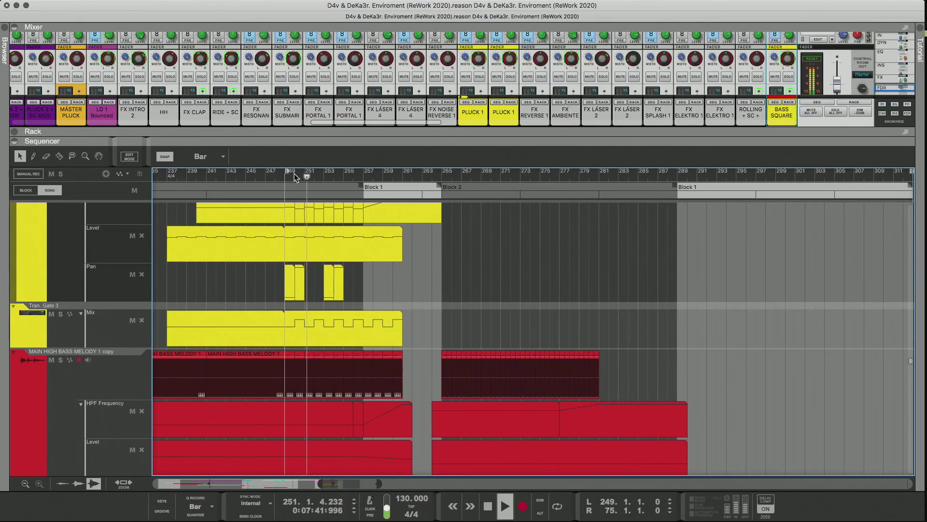
pyautogui.click(295, 174)
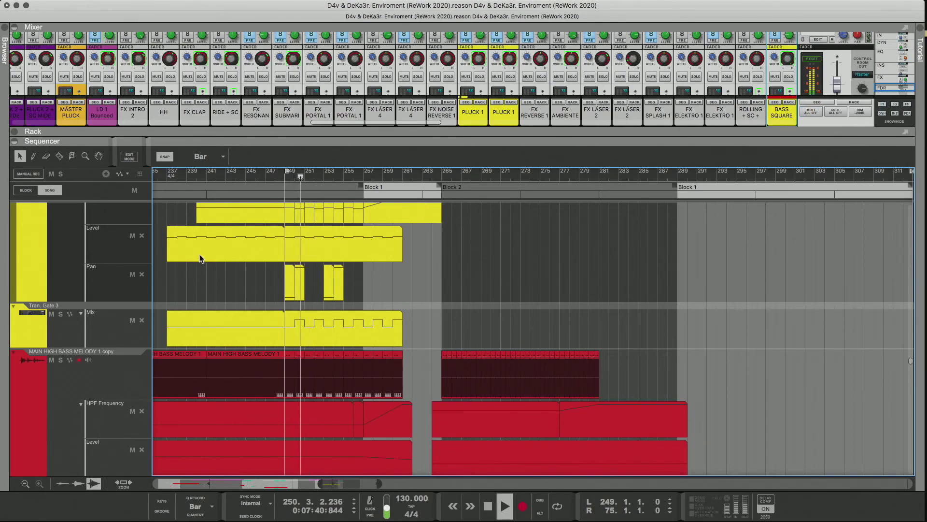
pyautogui.scroll(3, 132, 265)
pyautogui.scroll(2, 63, 241)
pyautogui.click(61, 242)
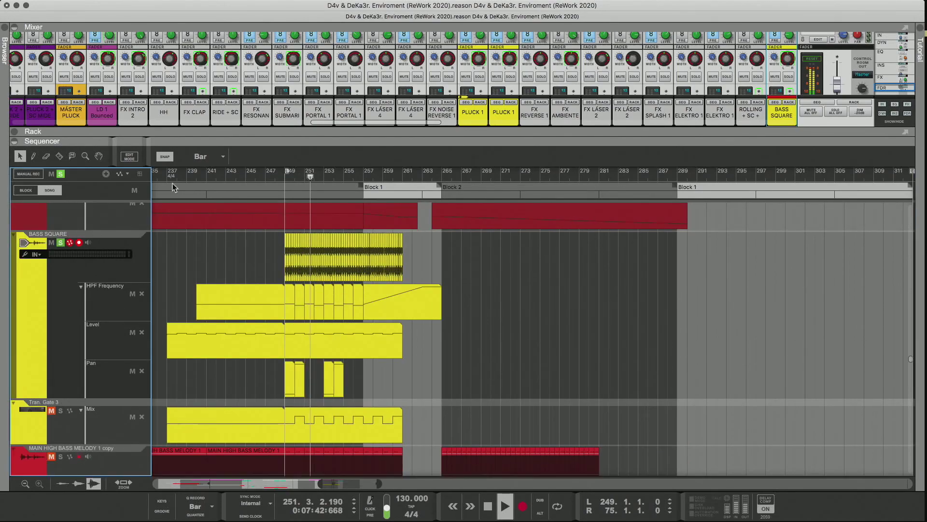
pyautogui.click(284, 176)
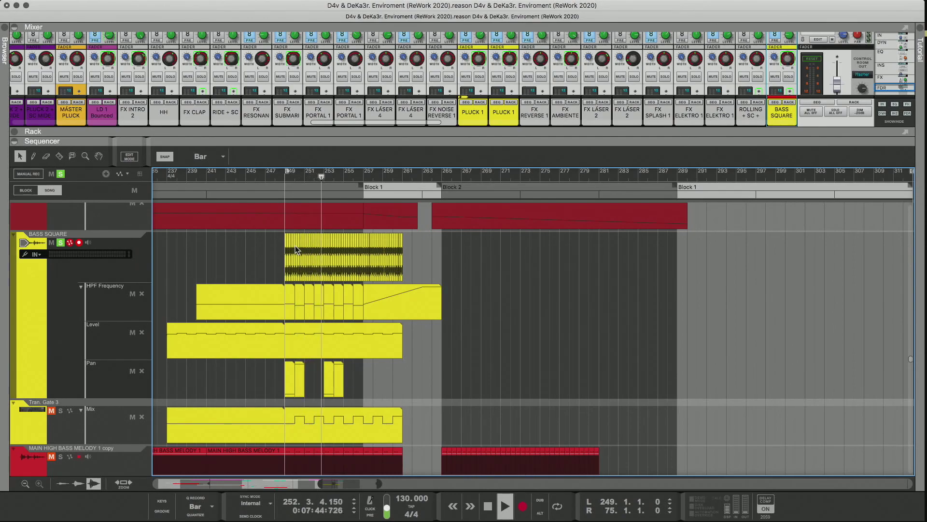
pyautogui.click(61, 243)
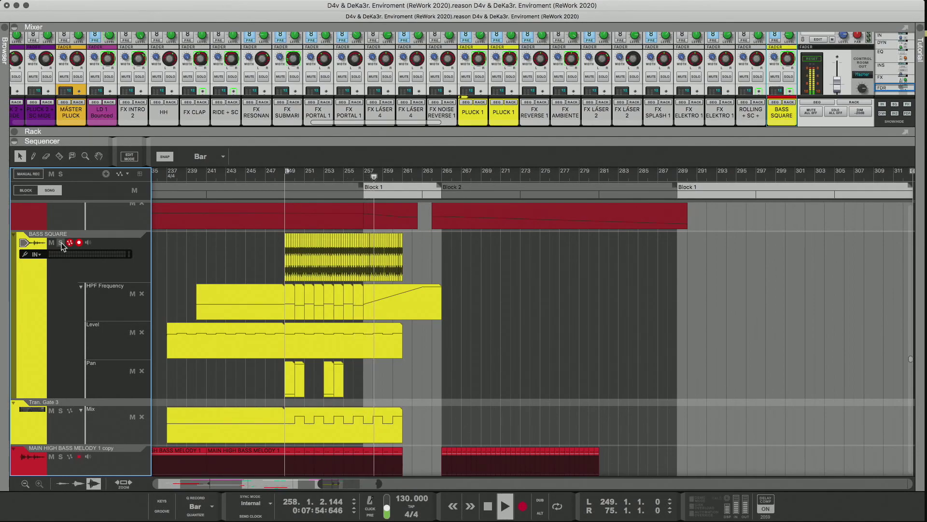
pyautogui.click(62, 243)
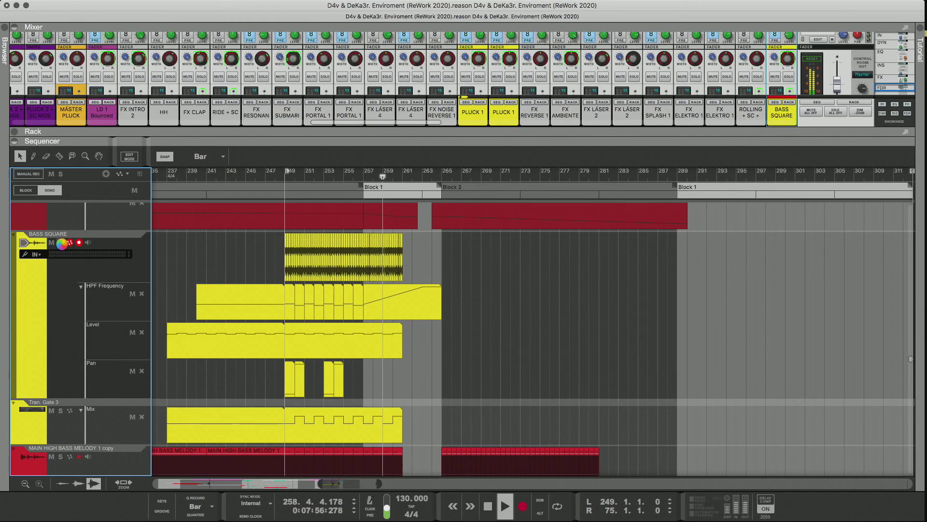
# Stop playback and save the song under its existing name.
pyautogui.click(487, 505)
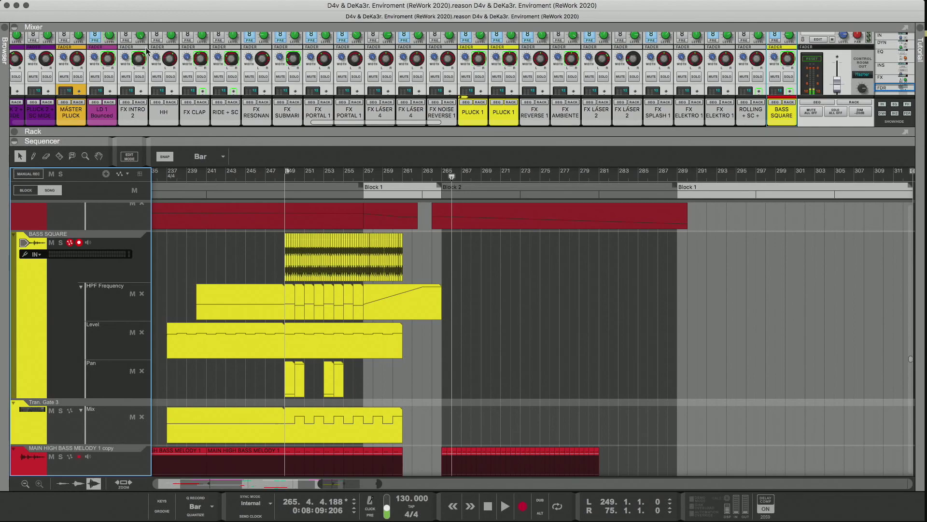
pyautogui.click(65, 5)
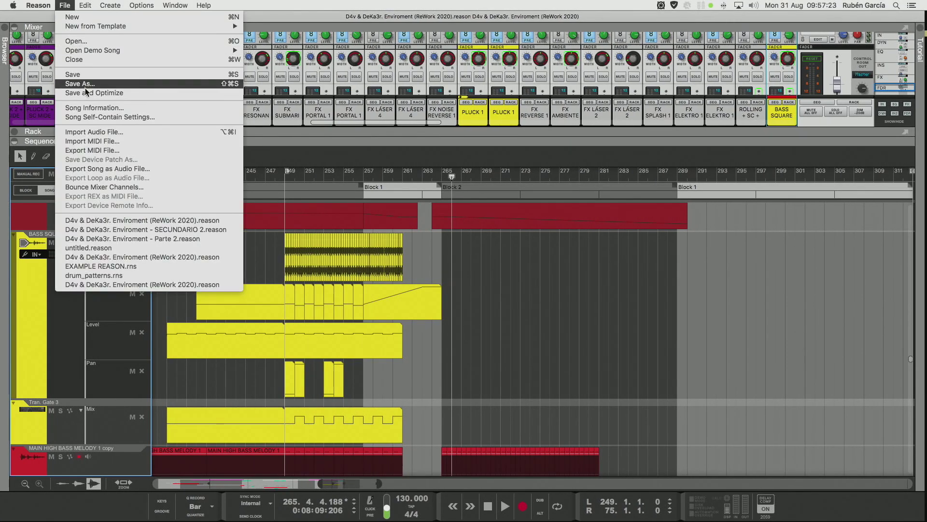
pyautogui.click(80, 76)
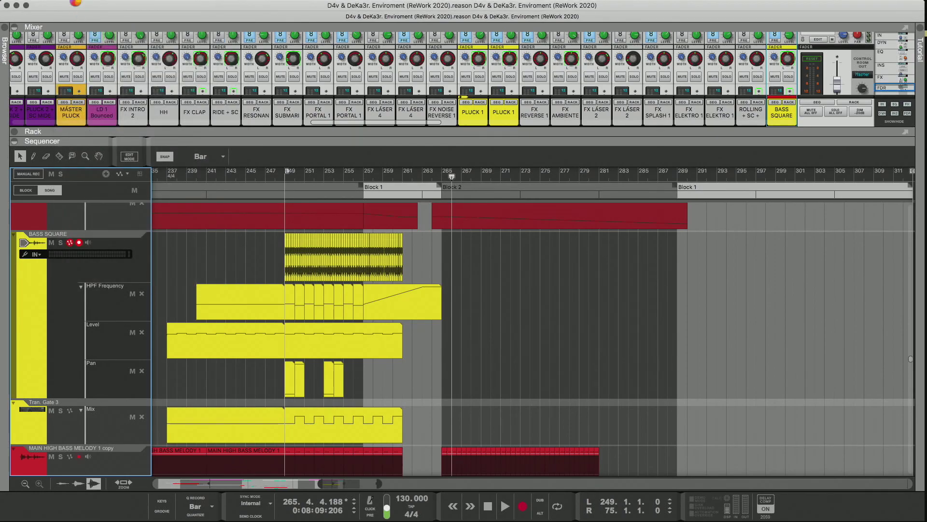
# Export the song as a WAVE file at 44,100 Hz, 16-bit with dither, replacing the existing D4v & DeKa3r. Enviroment (ReWork 2020).wav.
pyautogui.click(65, 5)
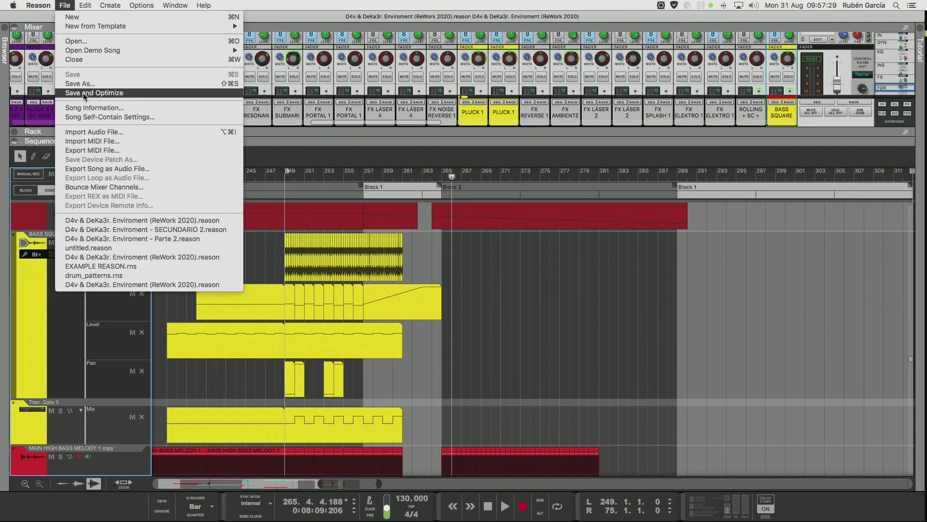
pyautogui.click(111, 171)
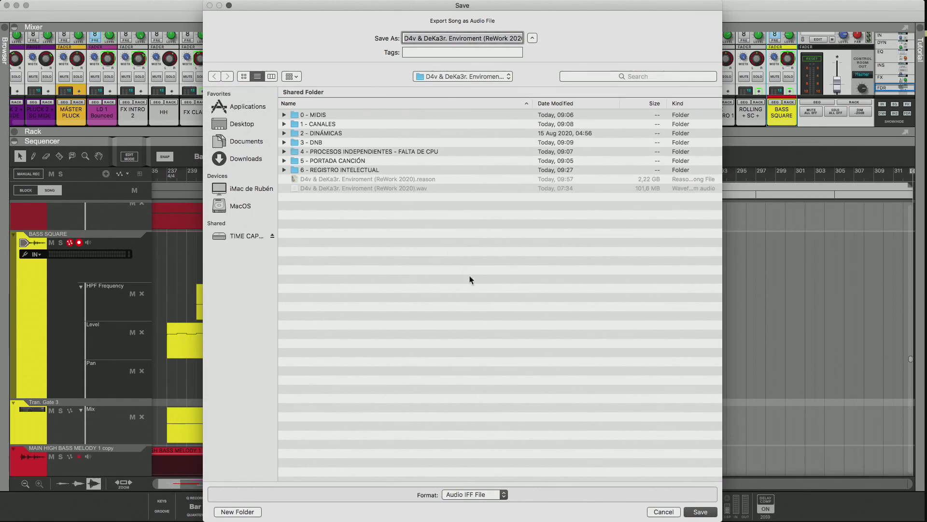
pyautogui.click(503, 495)
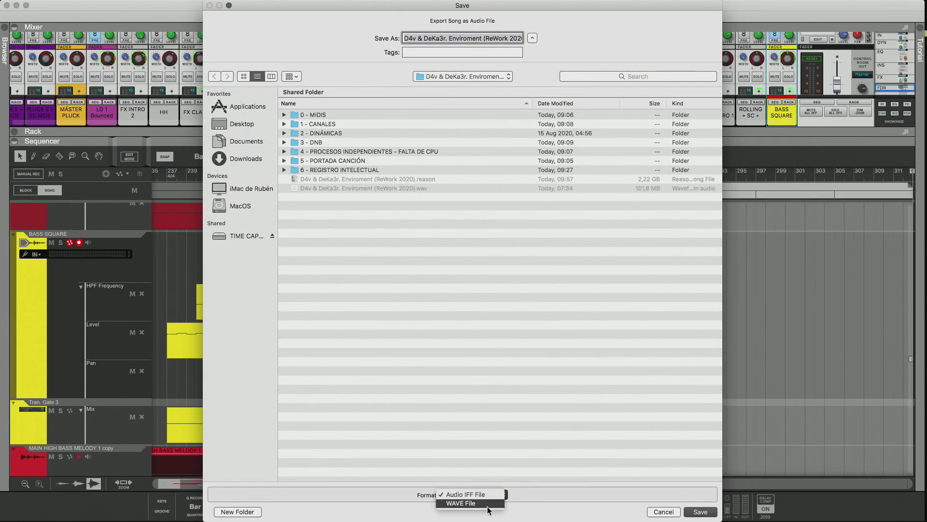
pyautogui.click(488, 504)
pyautogui.click(700, 511)
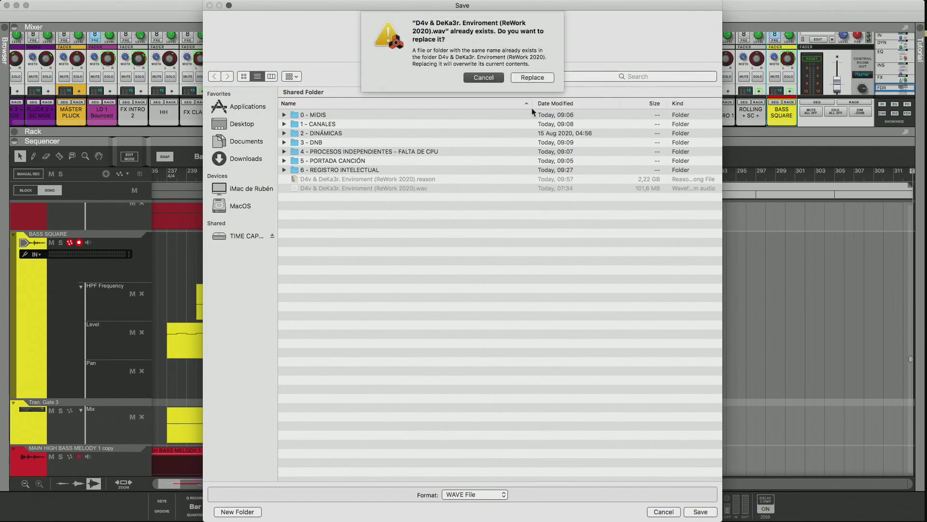
pyautogui.click(533, 77)
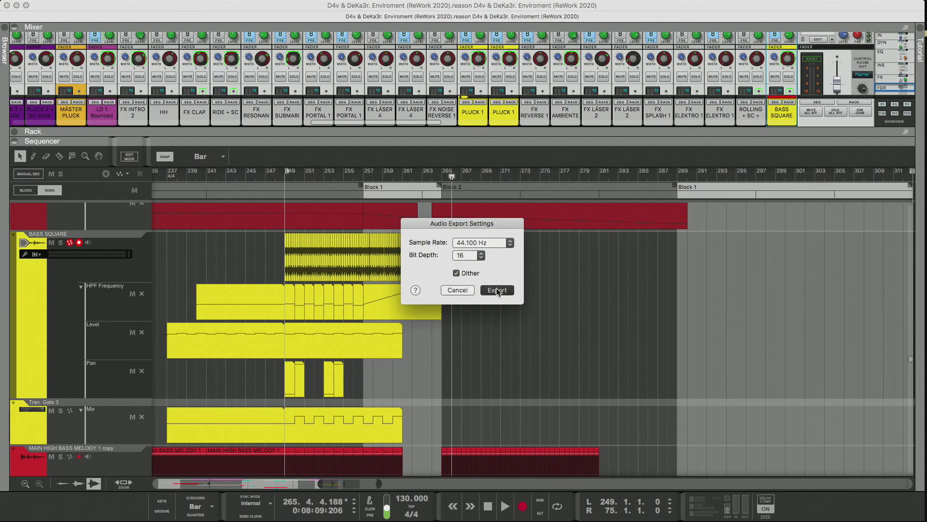
pyautogui.click(497, 290)
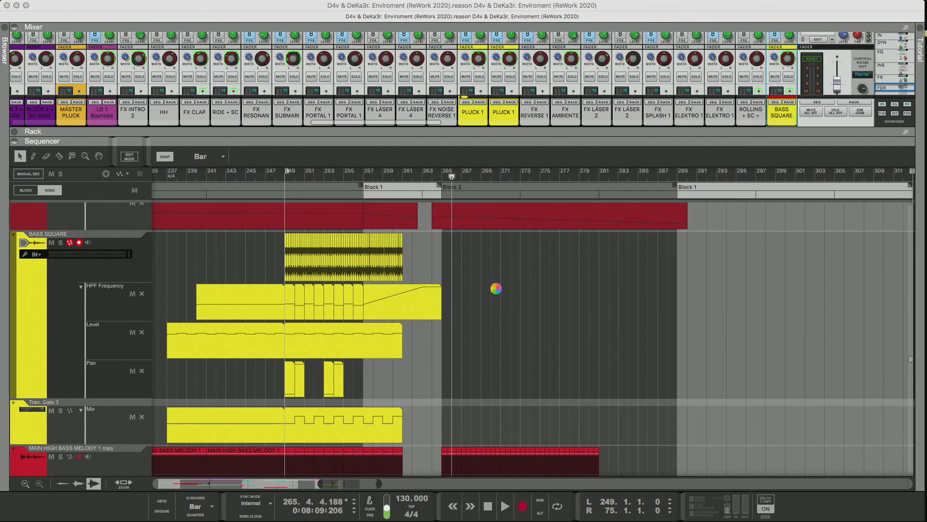